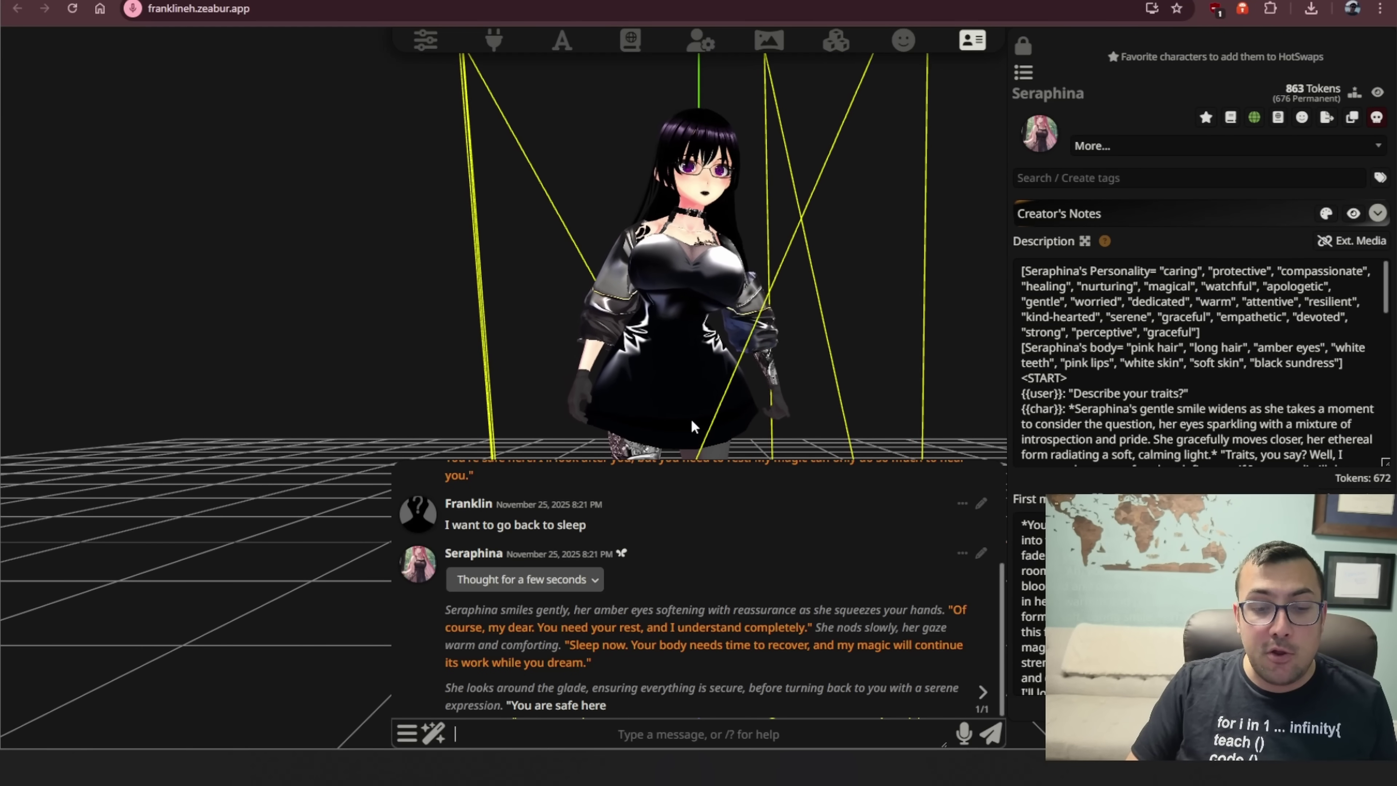
# - Rotate the VRM avatar, then replace Seraphina's card with the full character list
pyautogui.moveTo(727, 390); pyautogui.dragTo(690, 343)
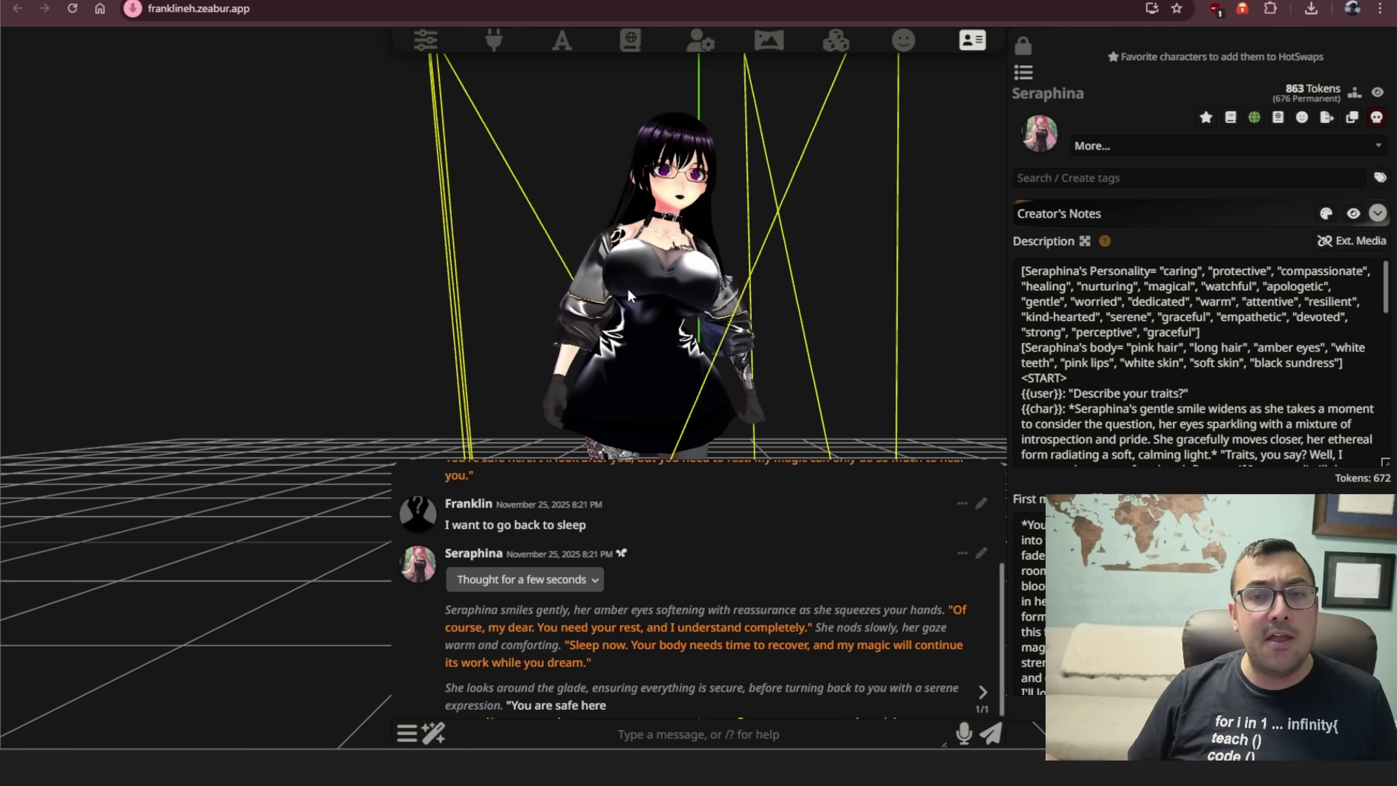
pyautogui.click(982, 48)
pyautogui.click(981, 48)
pyautogui.click(1023, 72)
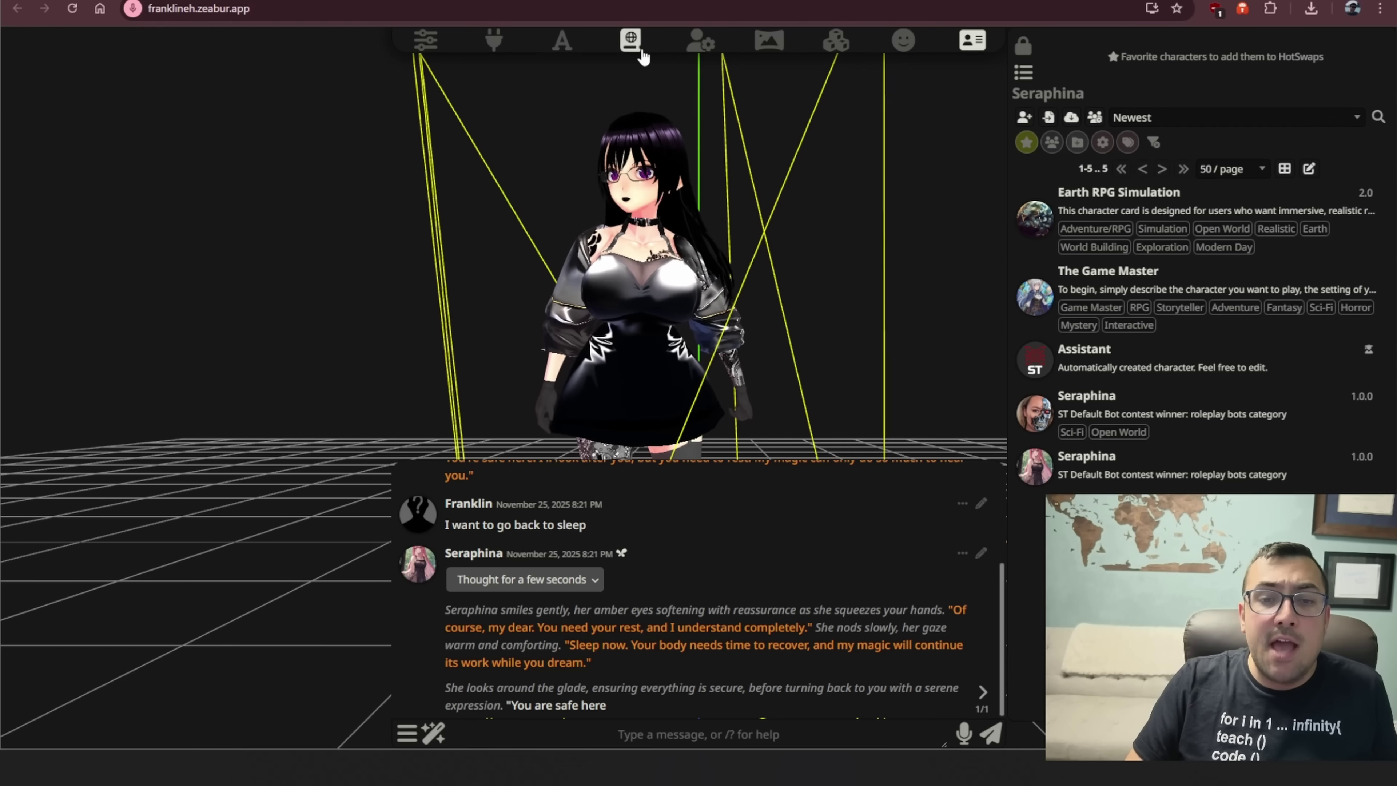
# - Review the Eldoria lorebook in World Info, then close it
pyautogui.click(630, 39)
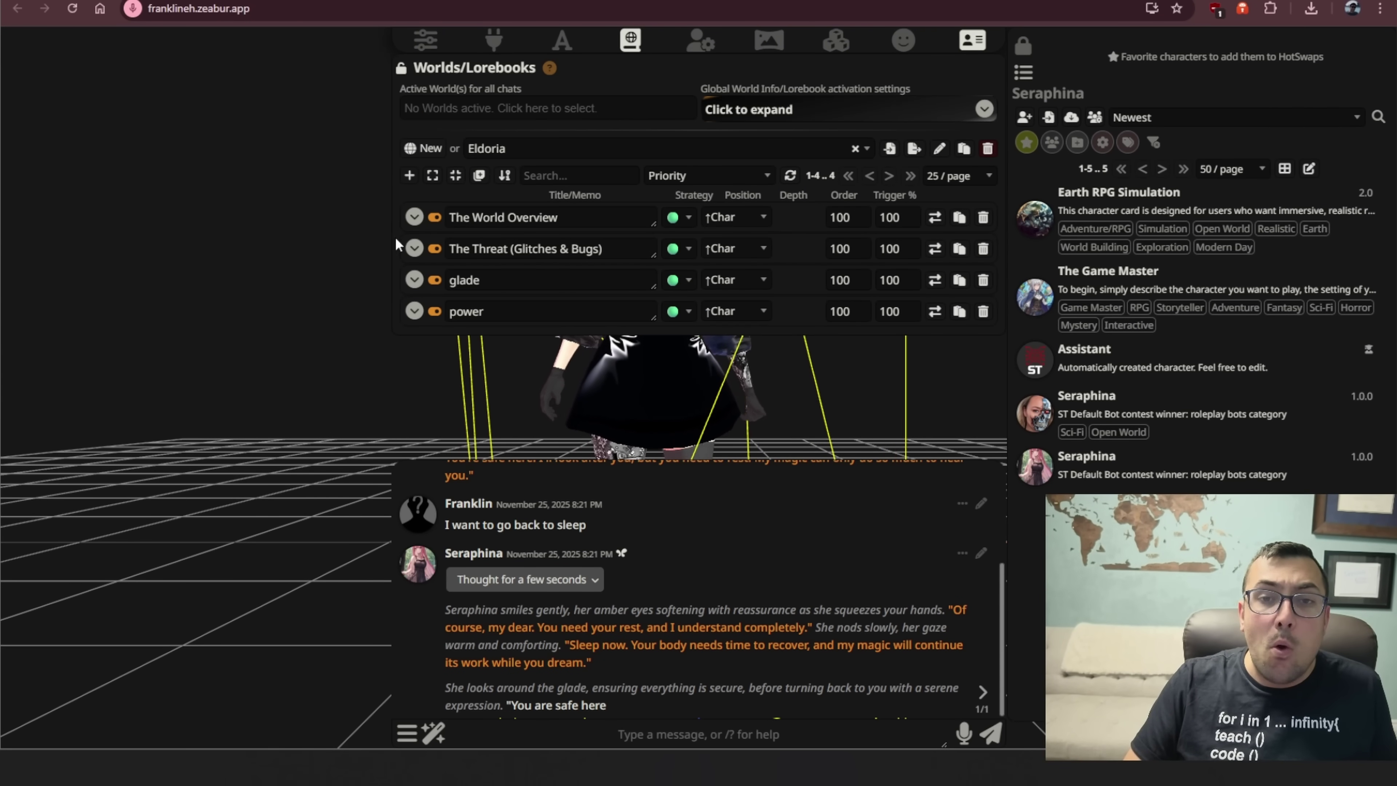
pyautogui.click(348, 245)
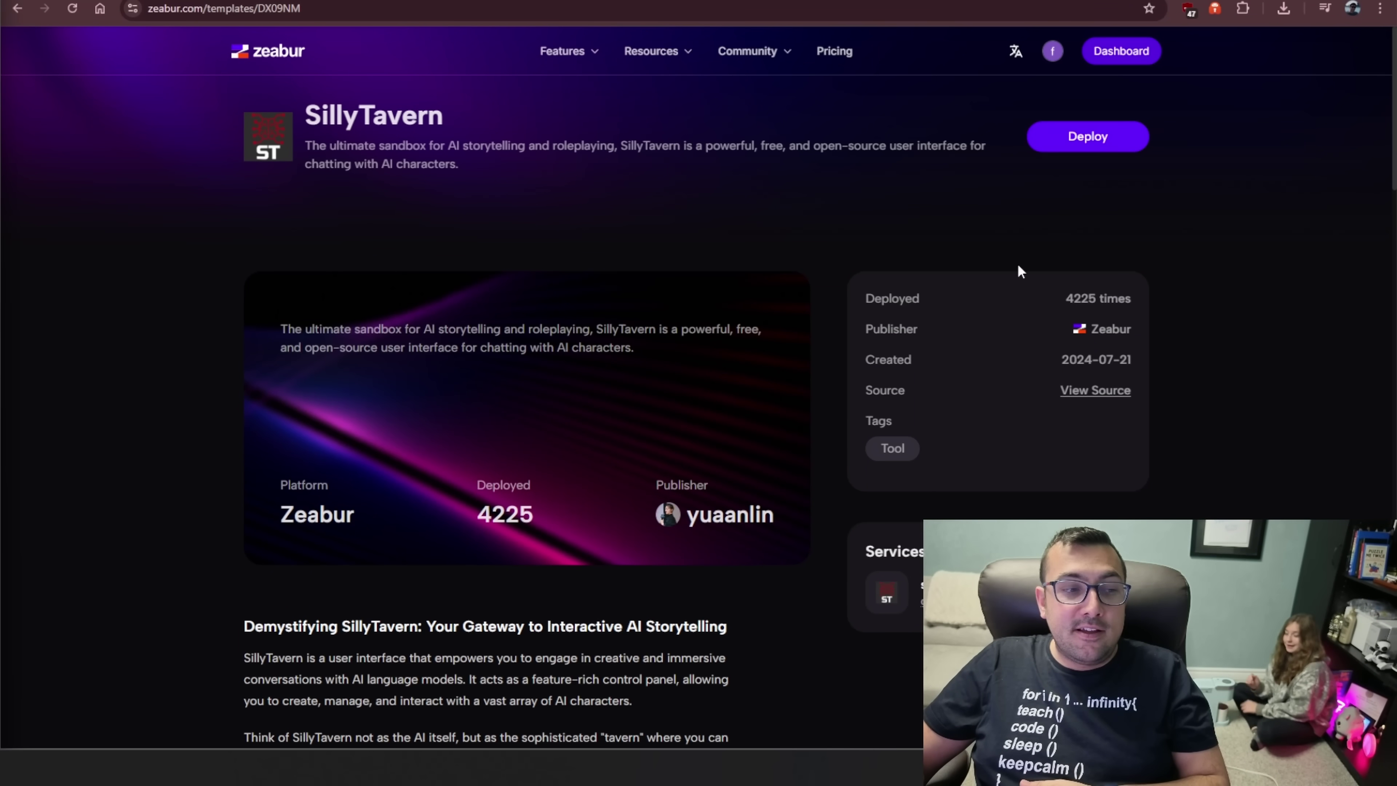
# - Deploy the SillyTavern template on a custom zeabur.app subdomain in the Jakarta region
pyautogui.click(1106, 138)
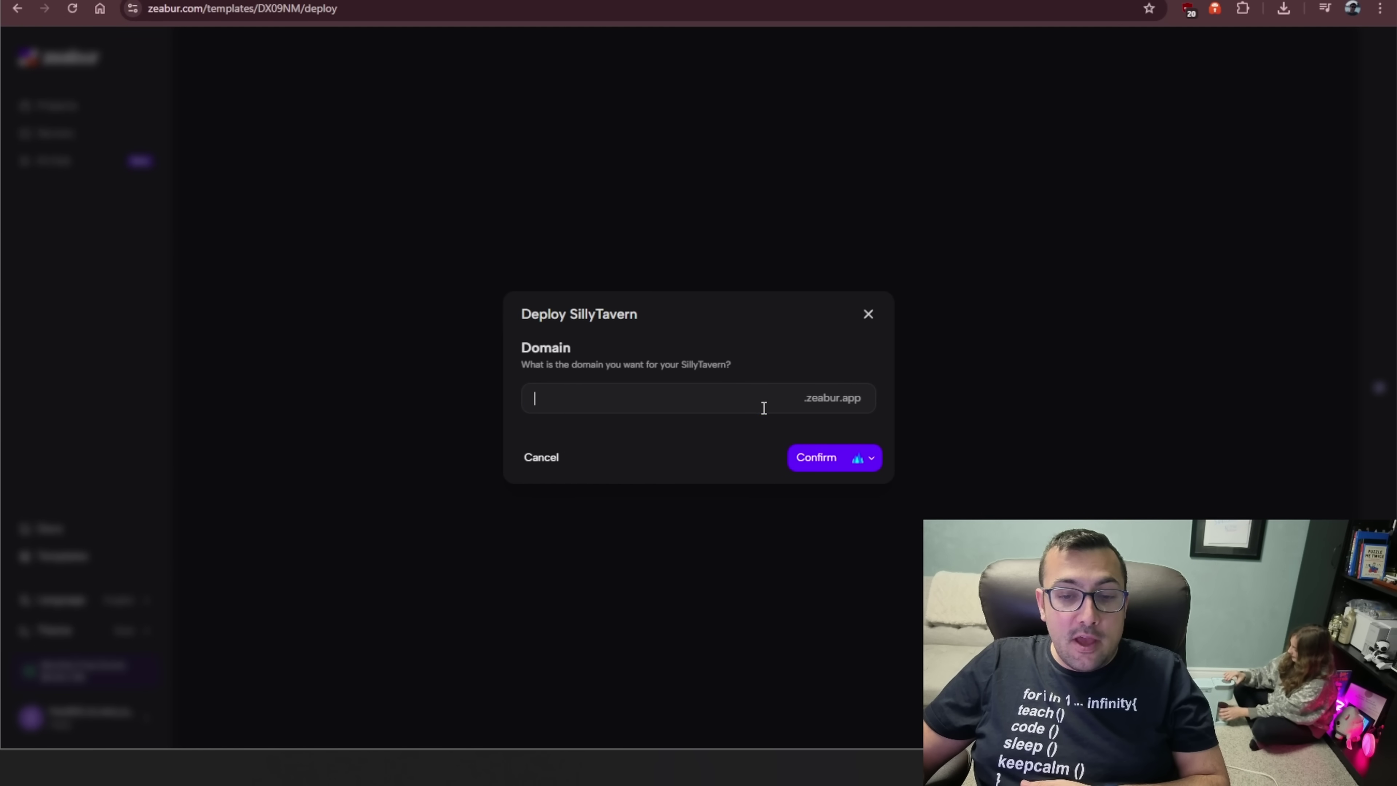
pyautogui.write('franklineh')
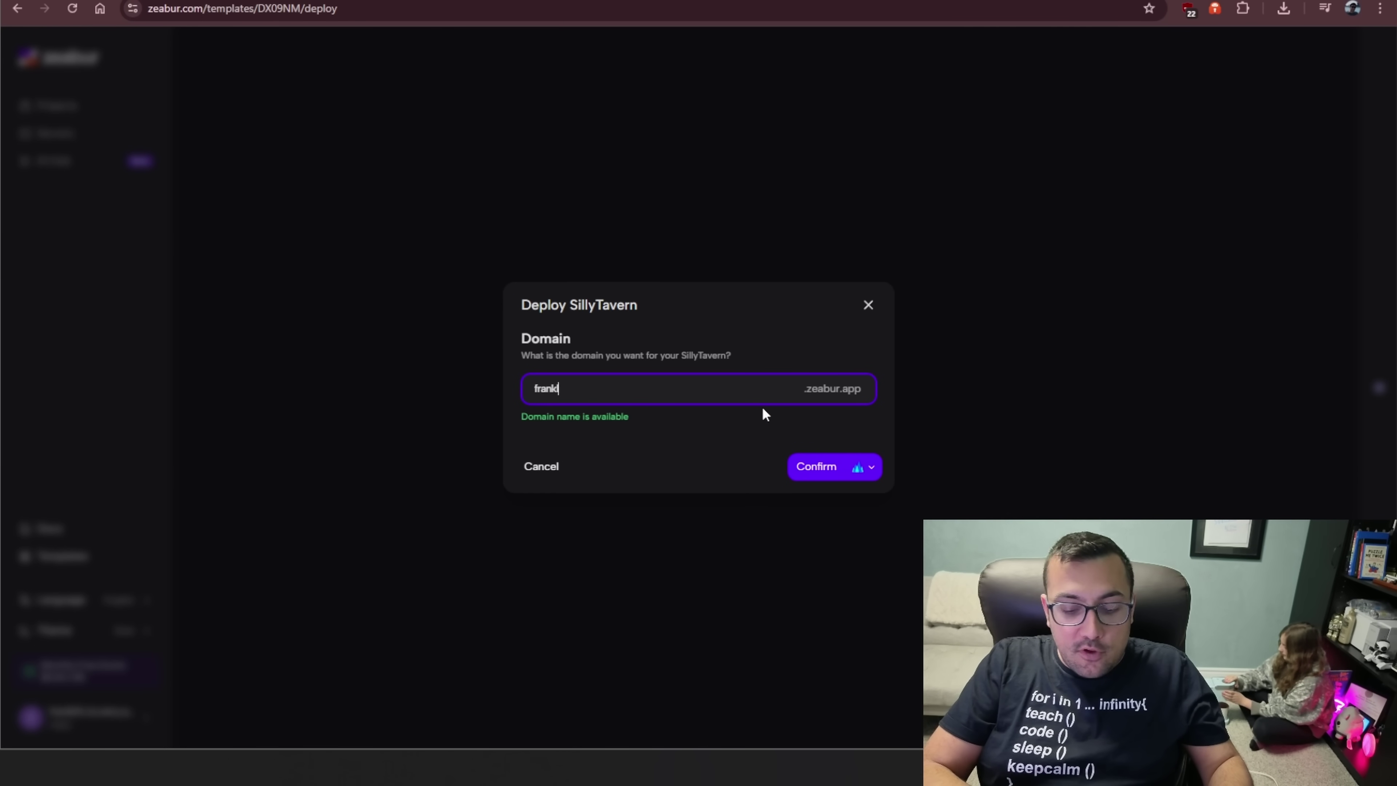
pyautogui.click(857, 467)
pyautogui.click(840, 473)
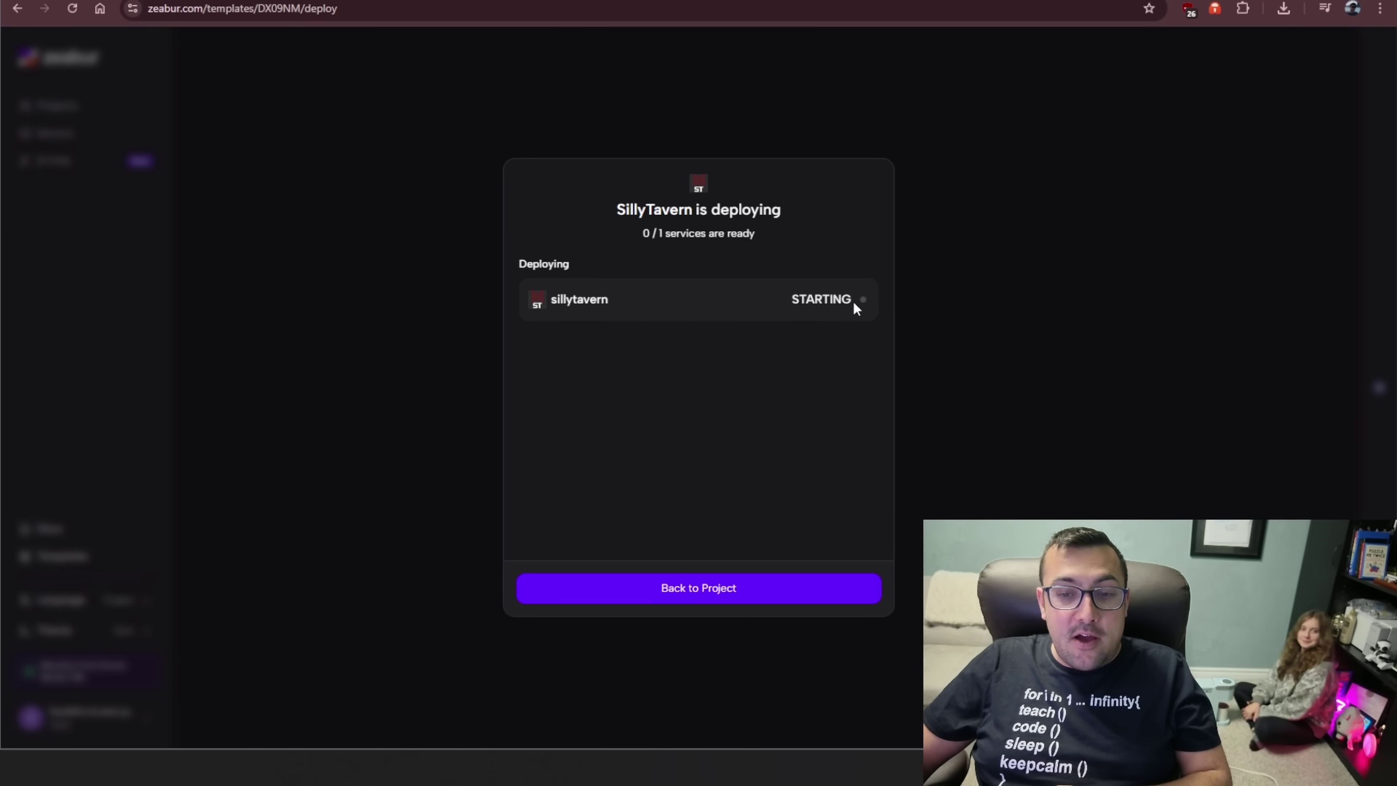
# - Return to the new SillyTavern project to check the service and its default credentials
pyautogui.click(802, 586)
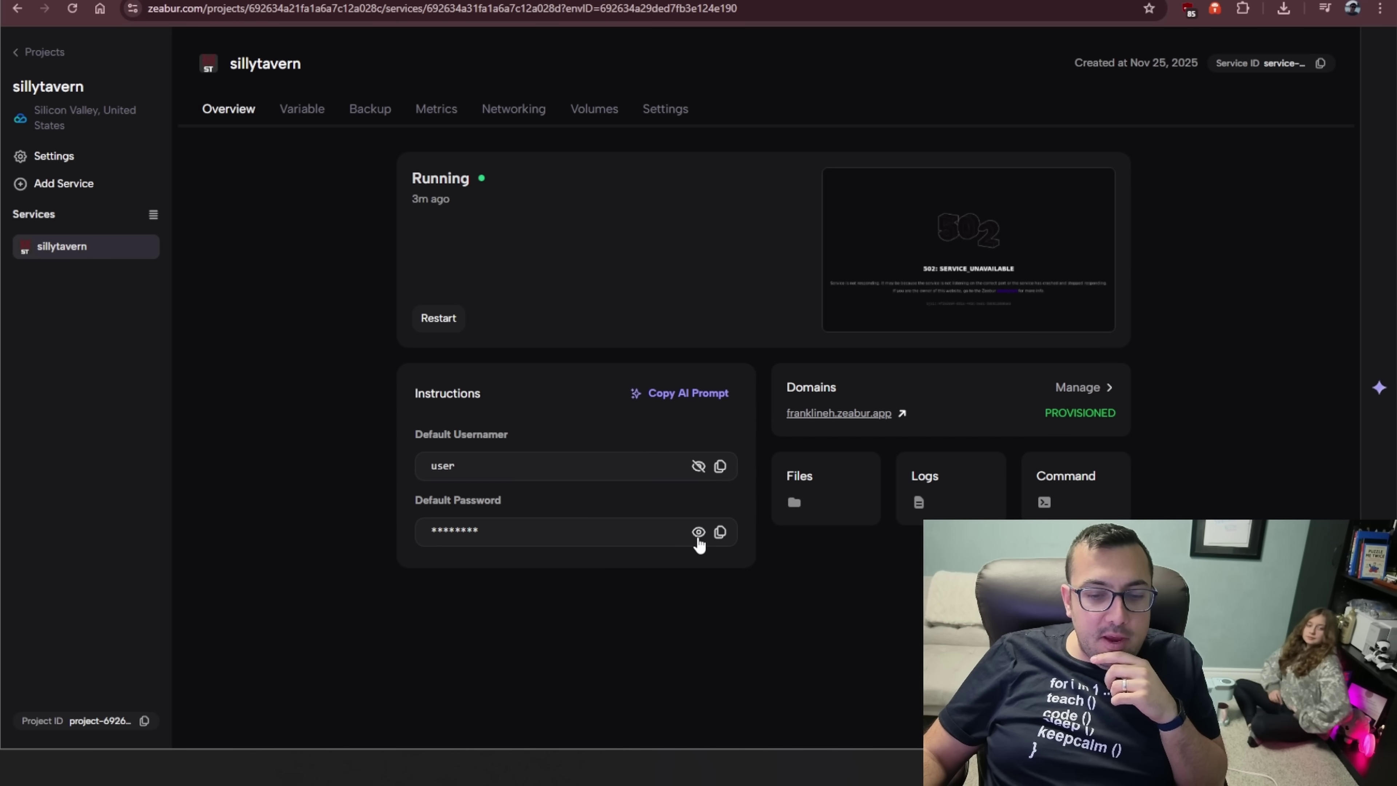
# - Sign in to the deployed SillyTavern with the default username and password
pyautogui.hotkey('ctrl', 'Tab')
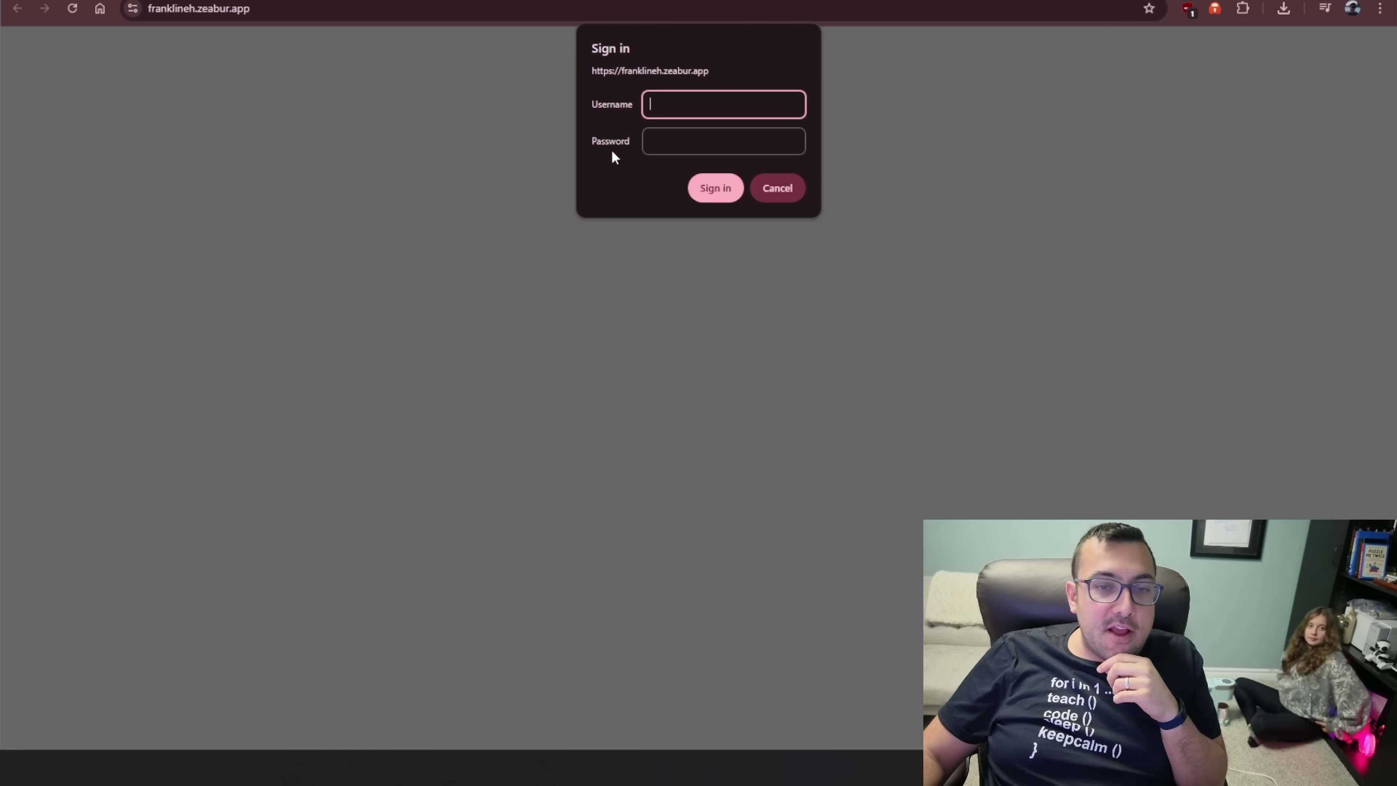
pyautogui.write('user')
pyautogui.press('Tab')
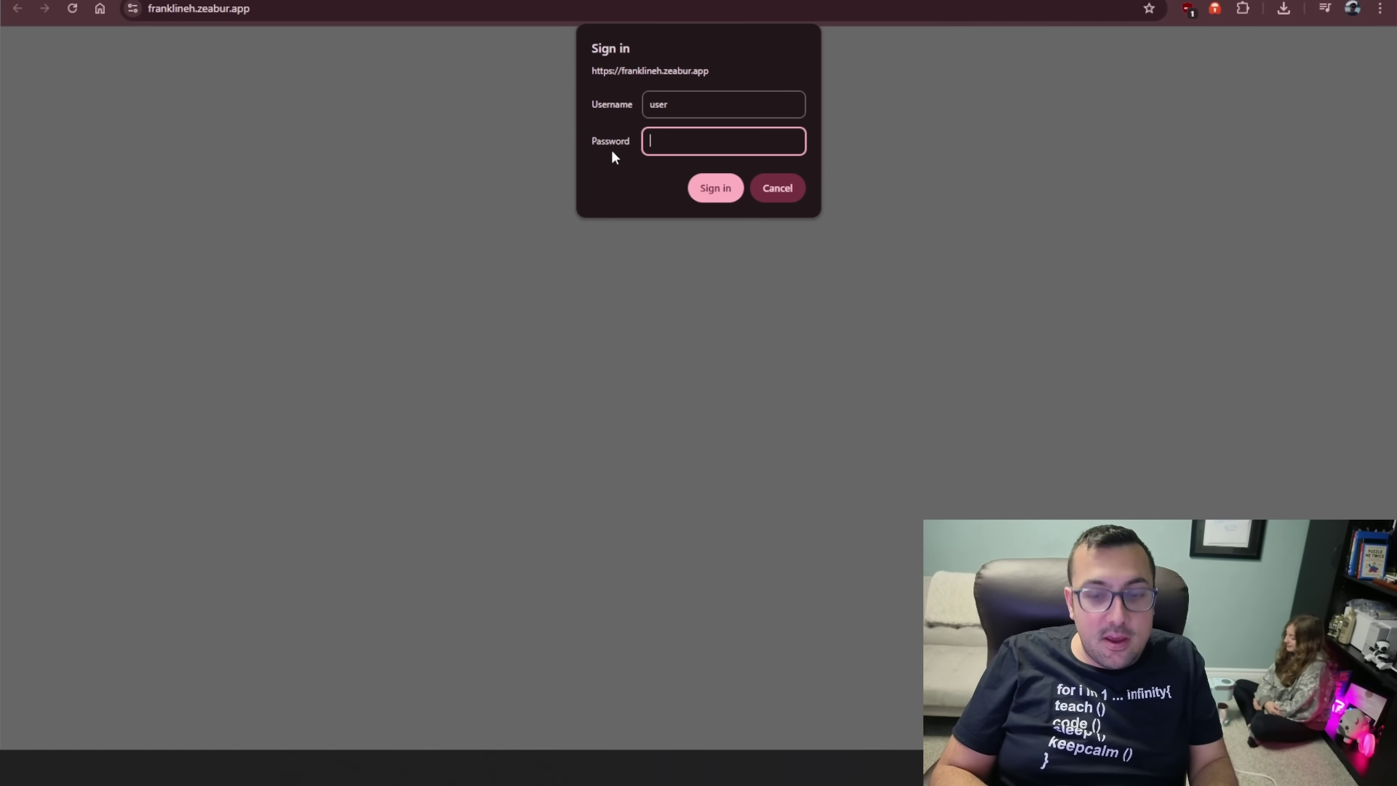
pyautogui.write('password')
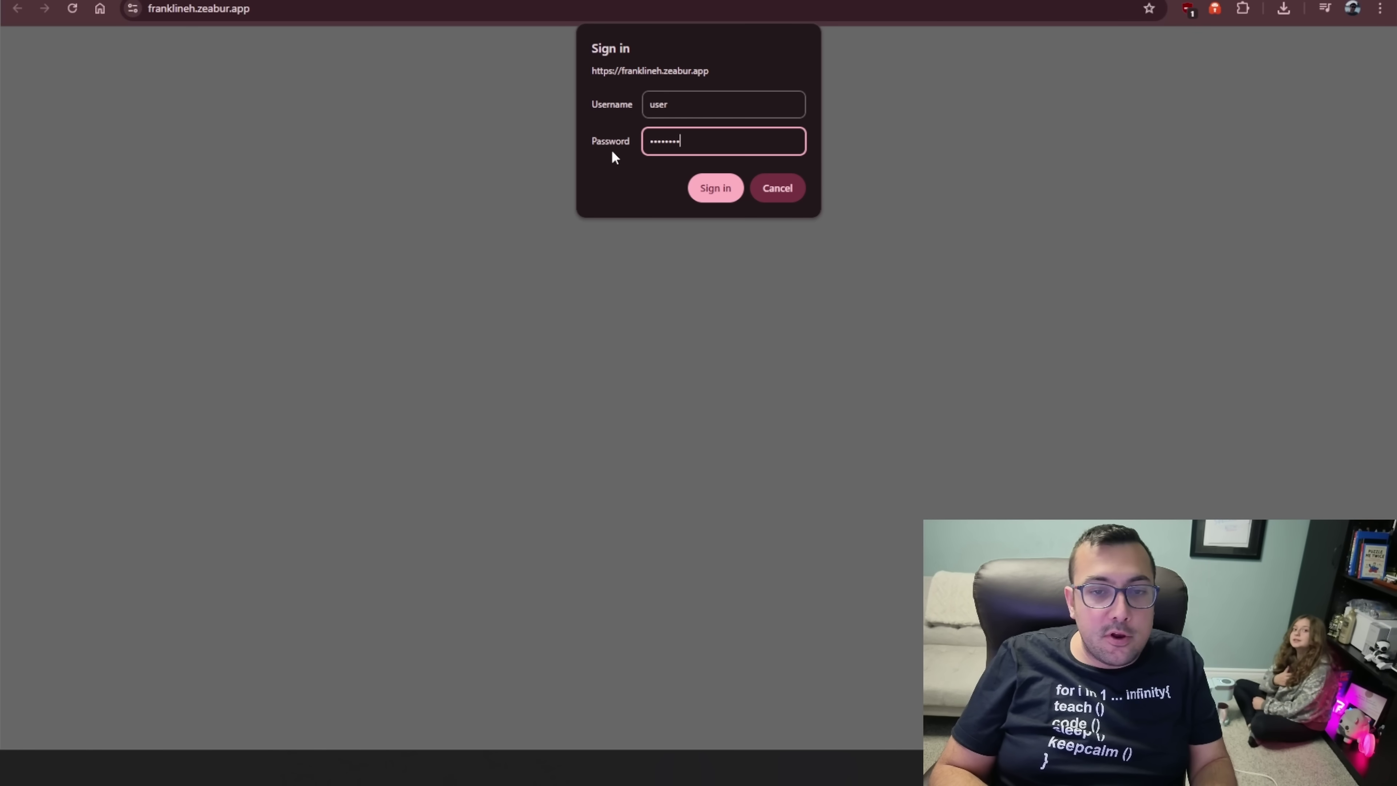
pyautogui.click(713, 197)
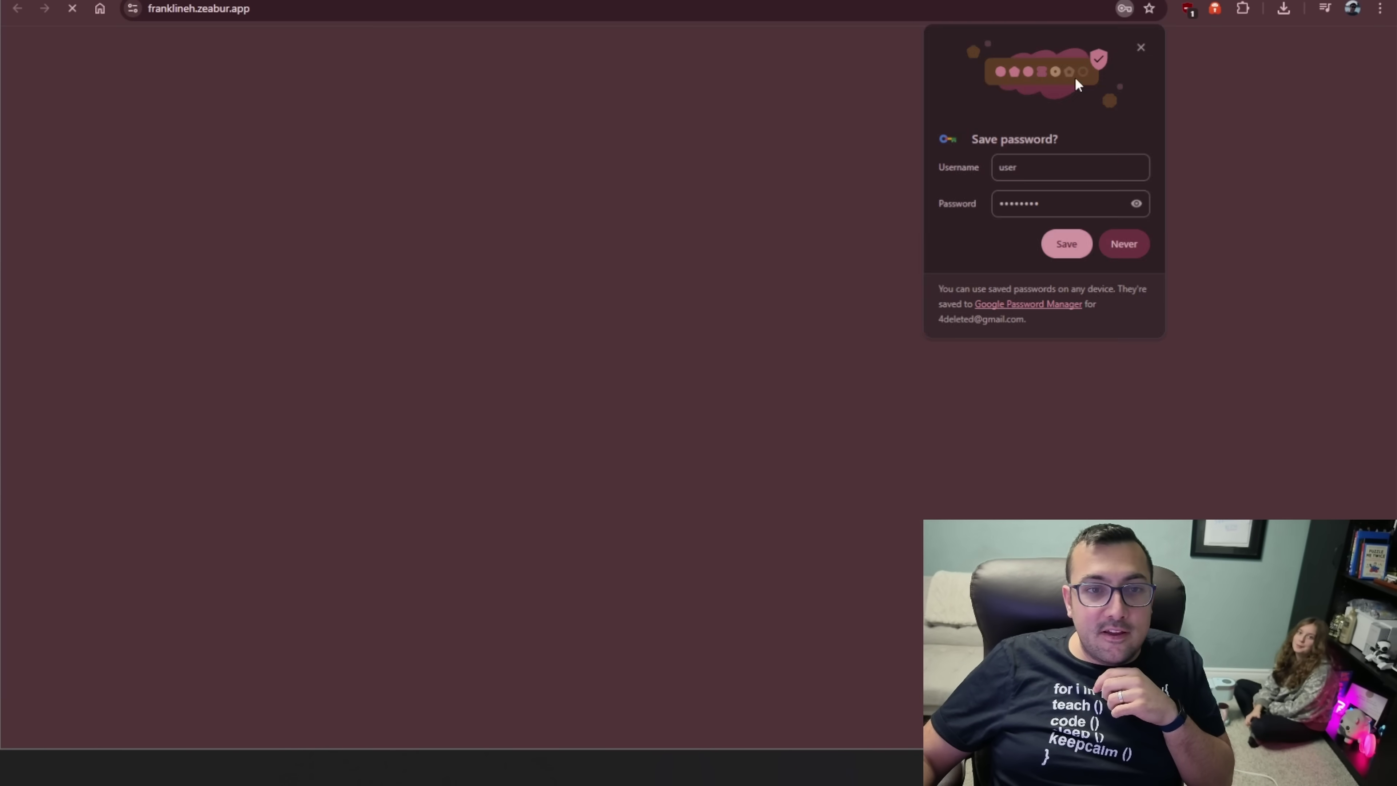
# - Dismiss Chrome's save-password prompt and start entering a persona name
pyautogui.click(1141, 45)
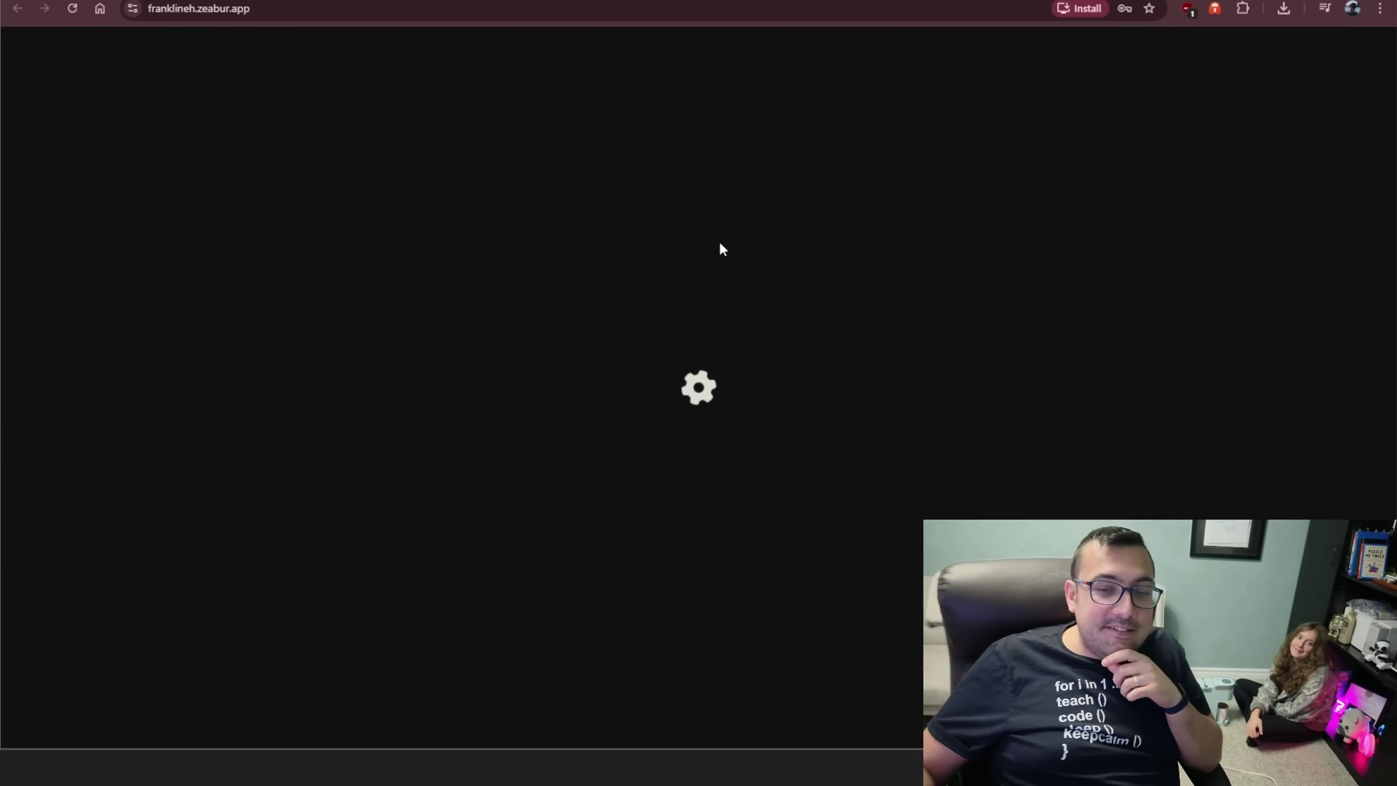
pyautogui.click(549, 539)
pyautogui.write('F')
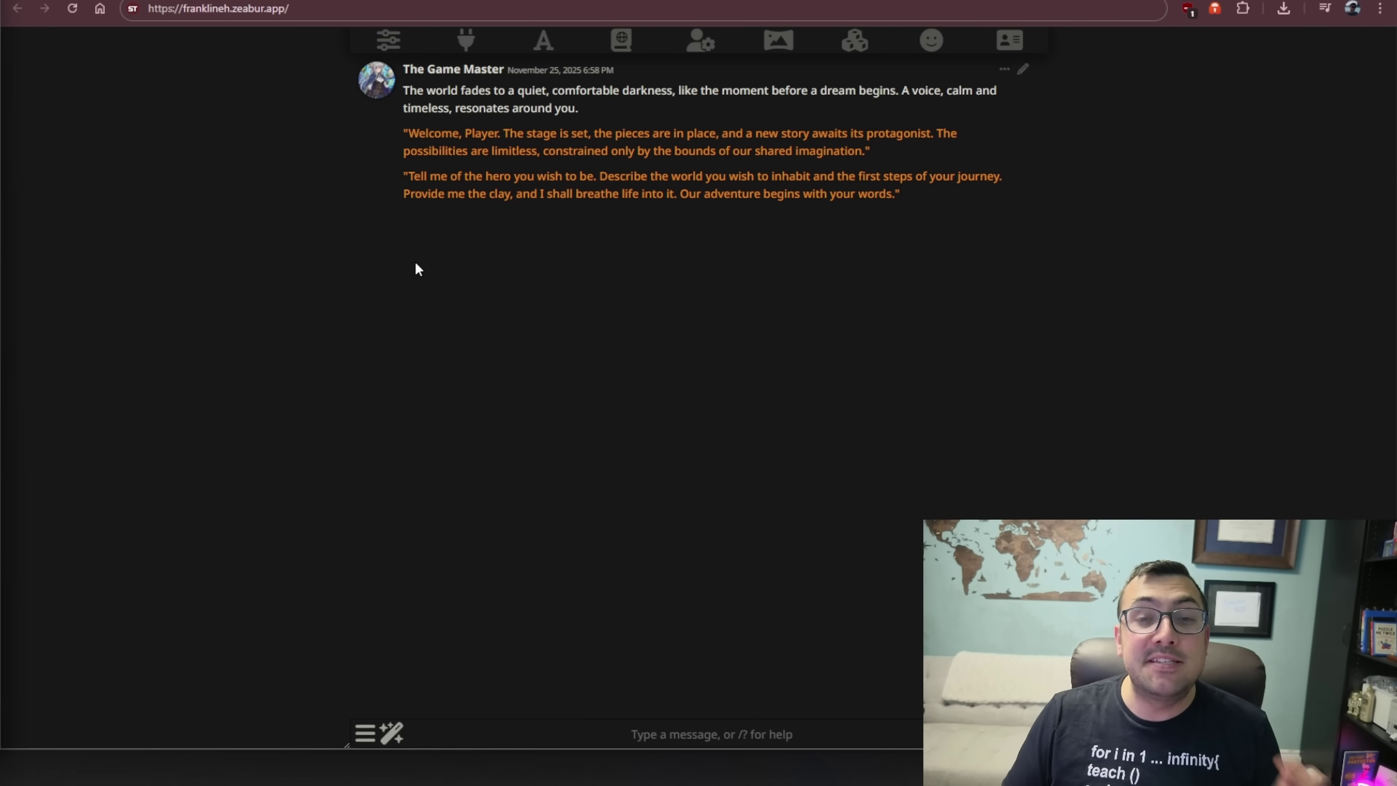
# - Browse the Kobold Presets list in the generation settings, then close the panel
pyautogui.click(388, 41)
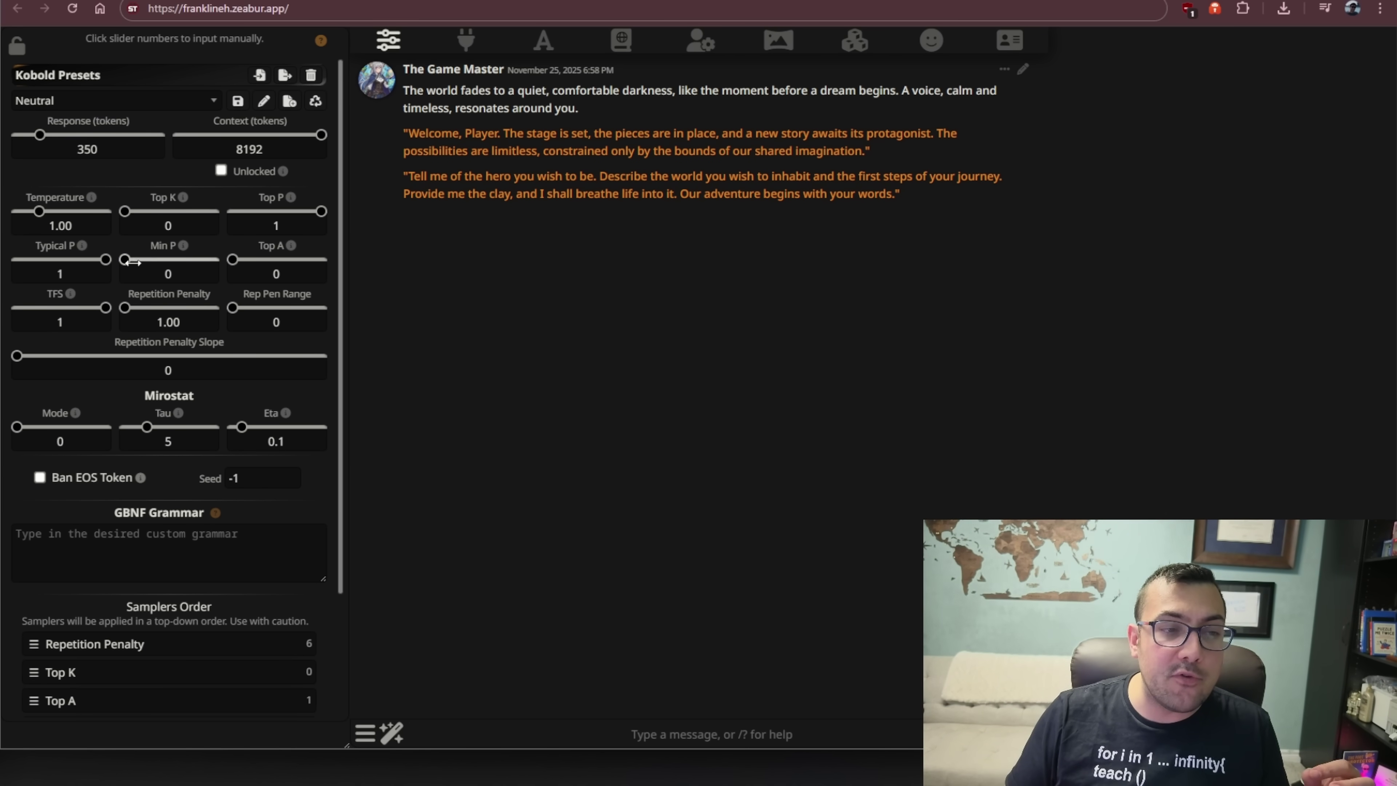
pyautogui.click(89, 101)
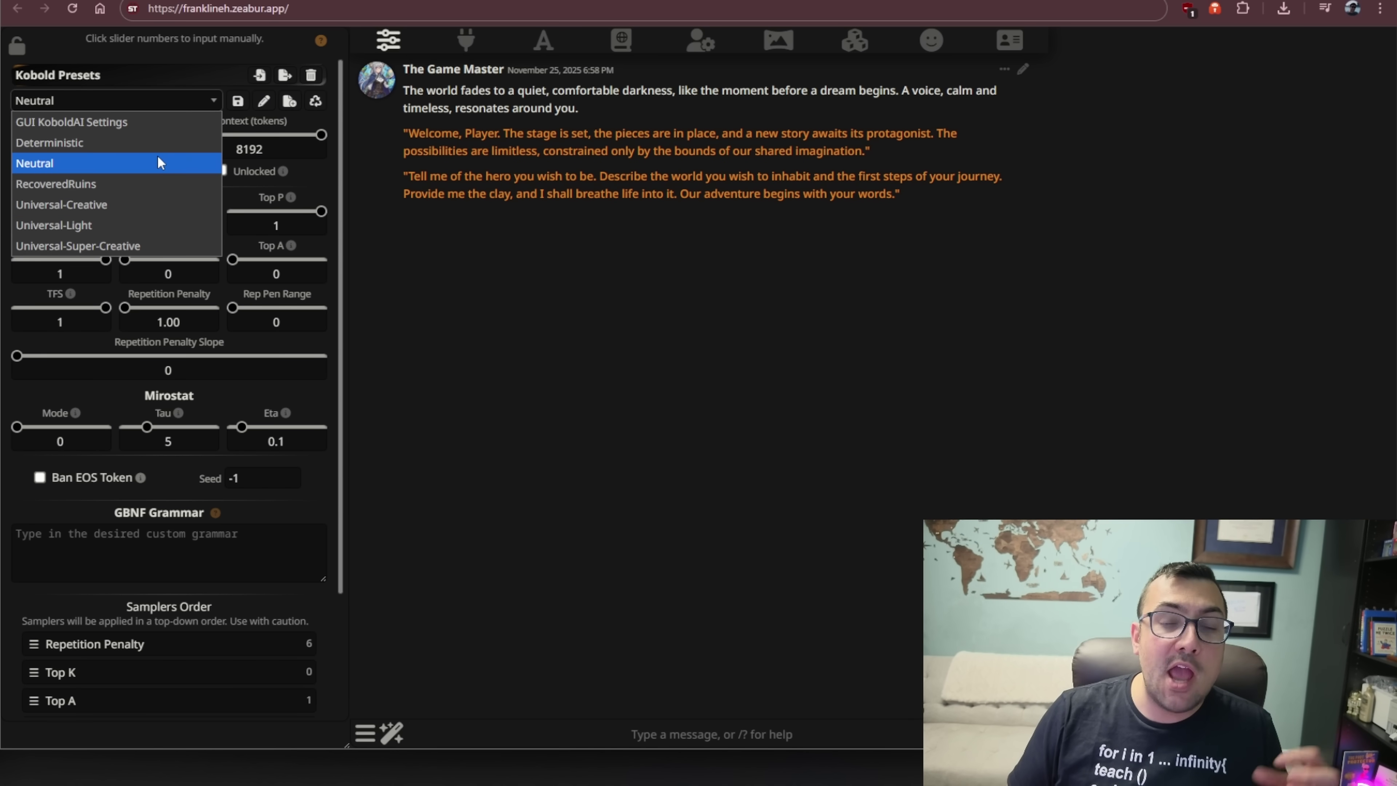
pyautogui.click(427, 251)
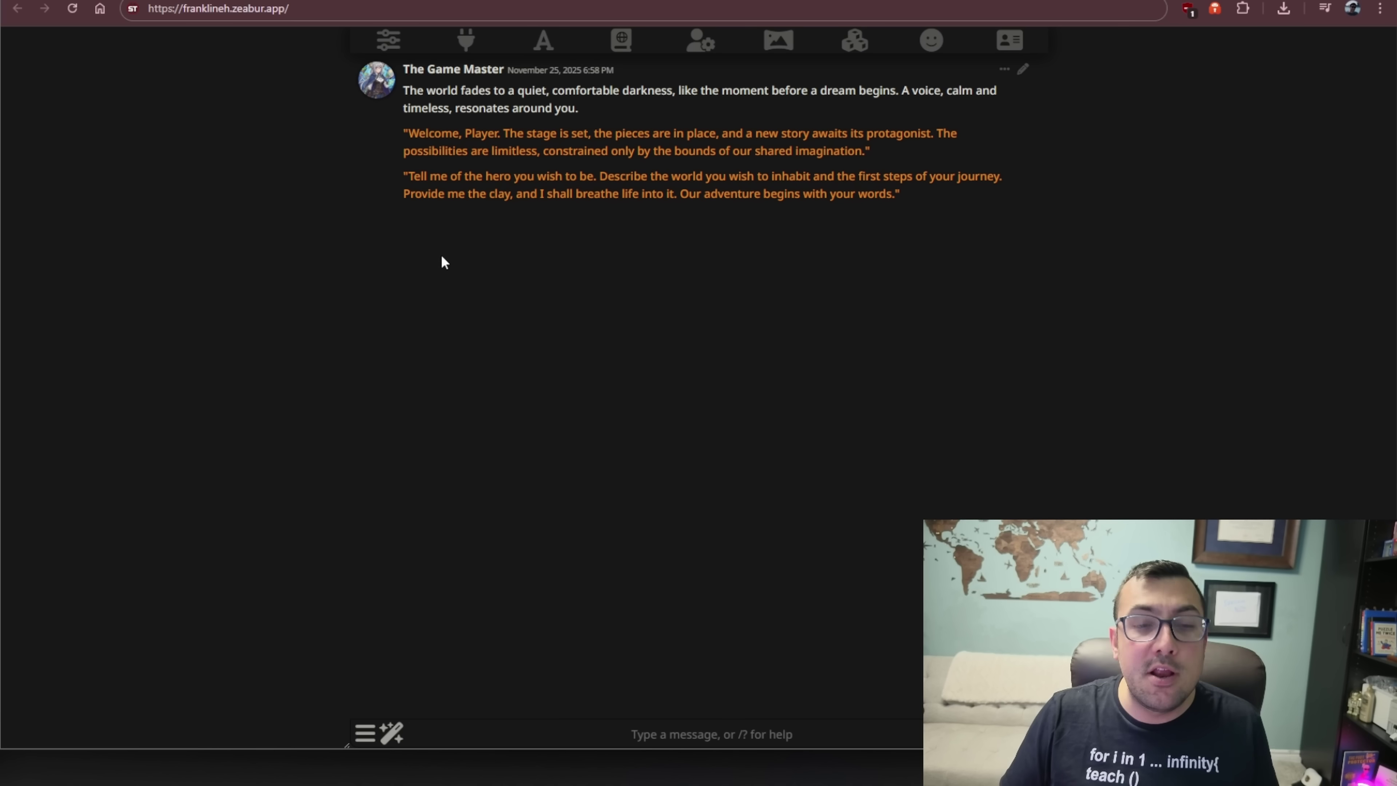
# - Verify AI Horde stays connected with the Llama-3-Lumimaid-8B model, then close API Connections
pyautogui.click(477, 48)
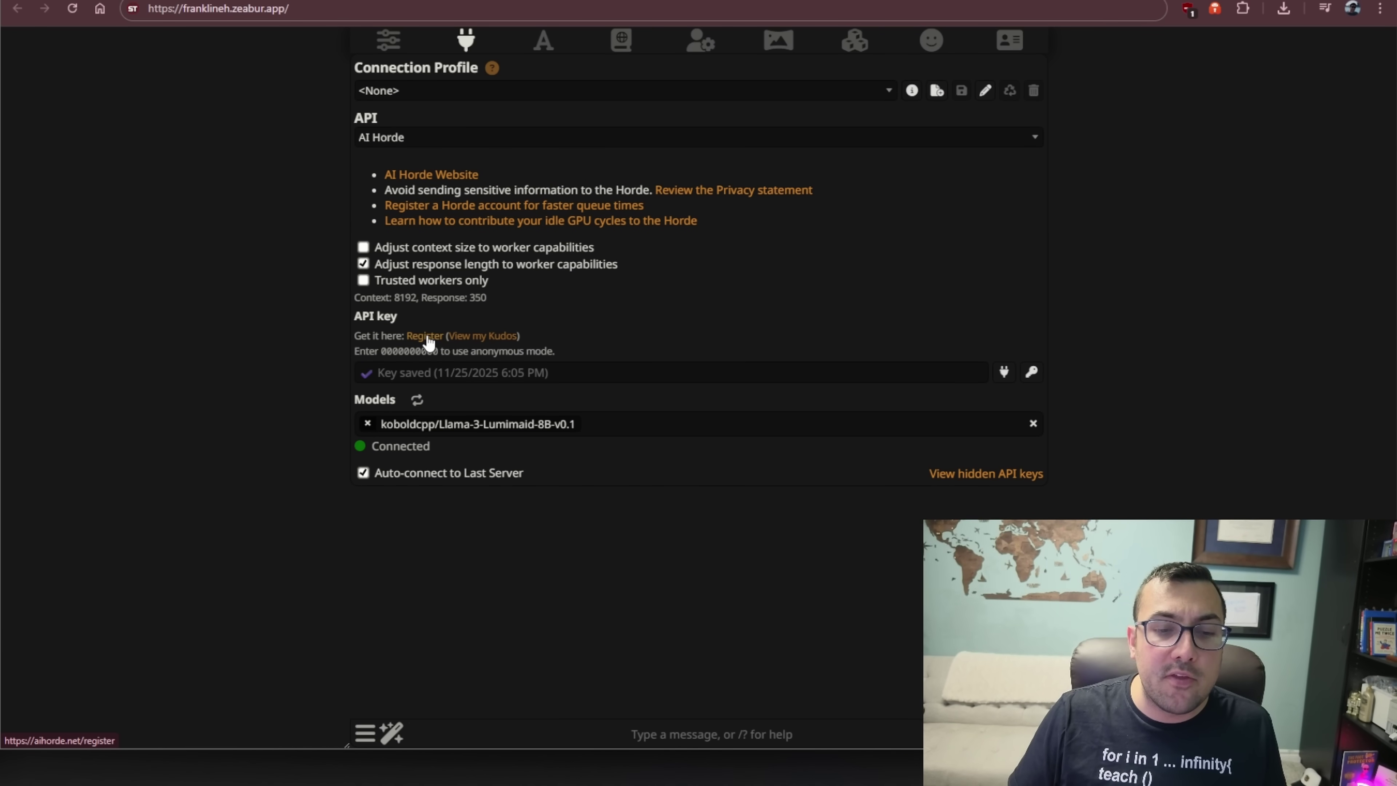
pyautogui.click(428, 337)
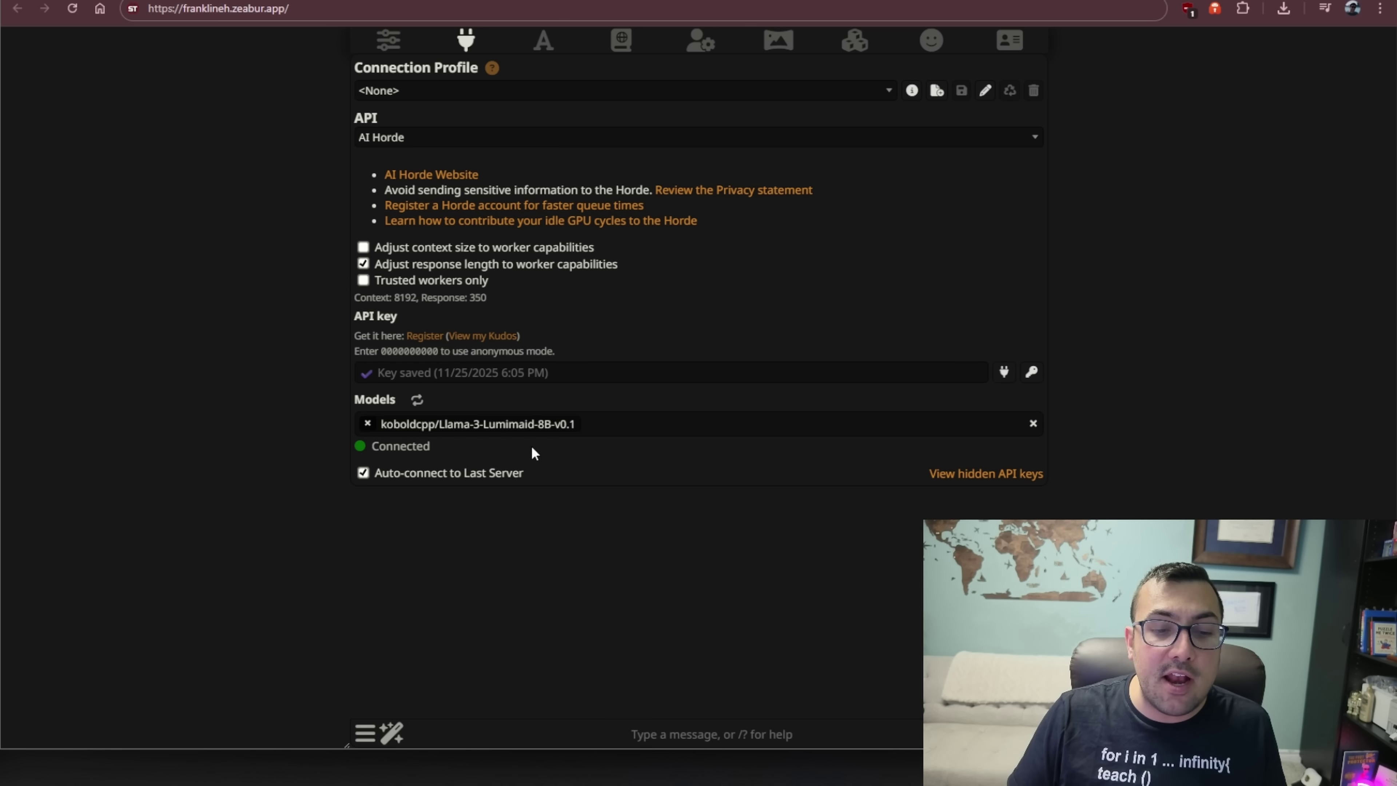
pyautogui.click(576, 430)
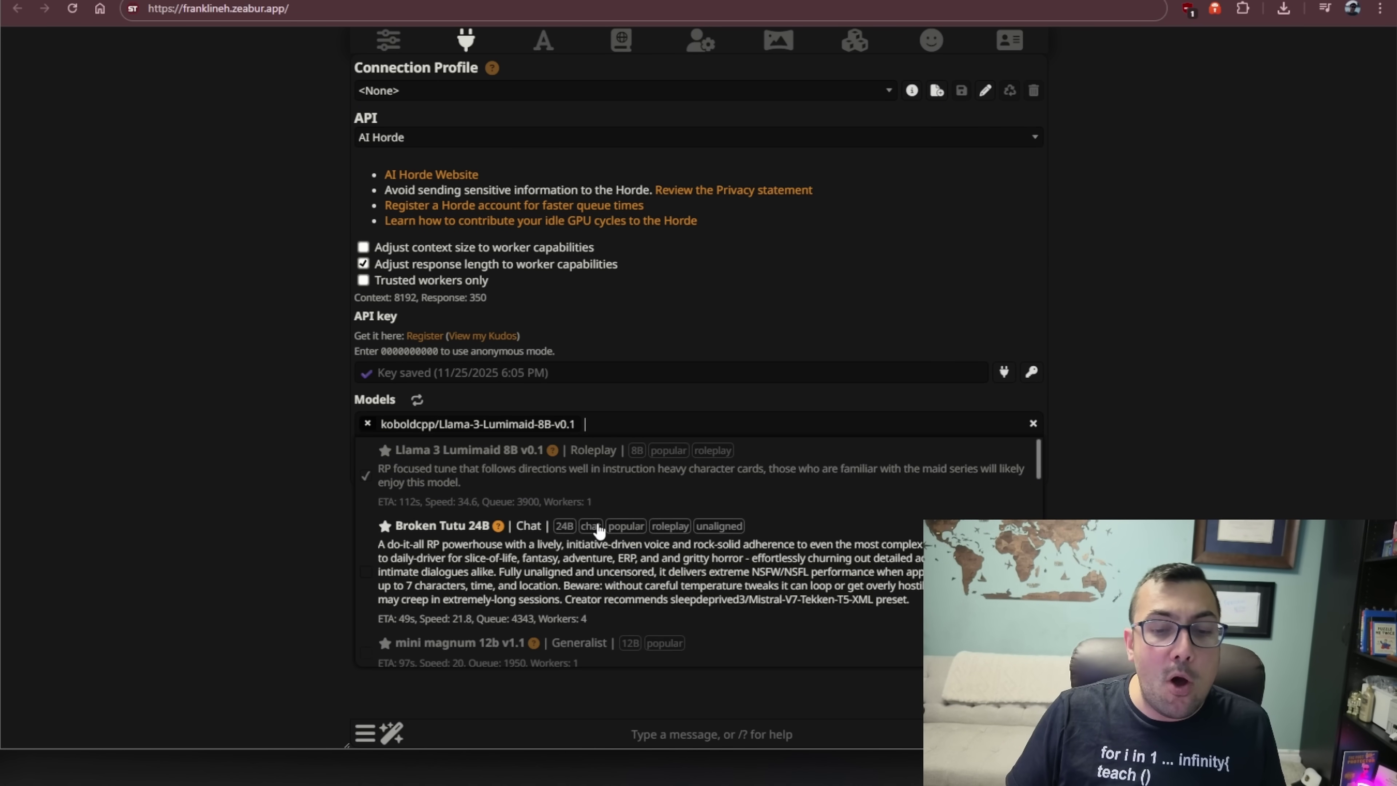
pyautogui.scroll(-15, 601, 501)
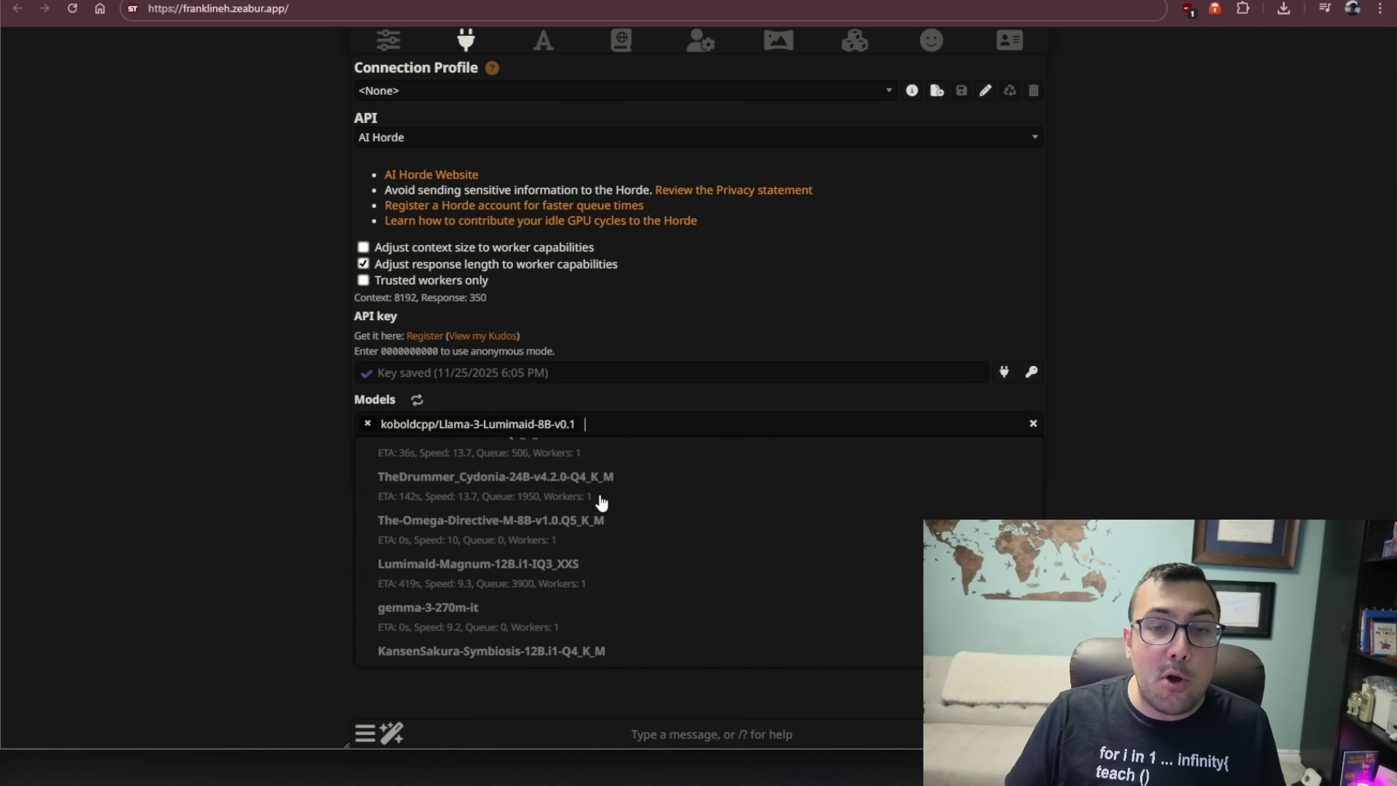
pyautogui.scroll(15, 601, 501)
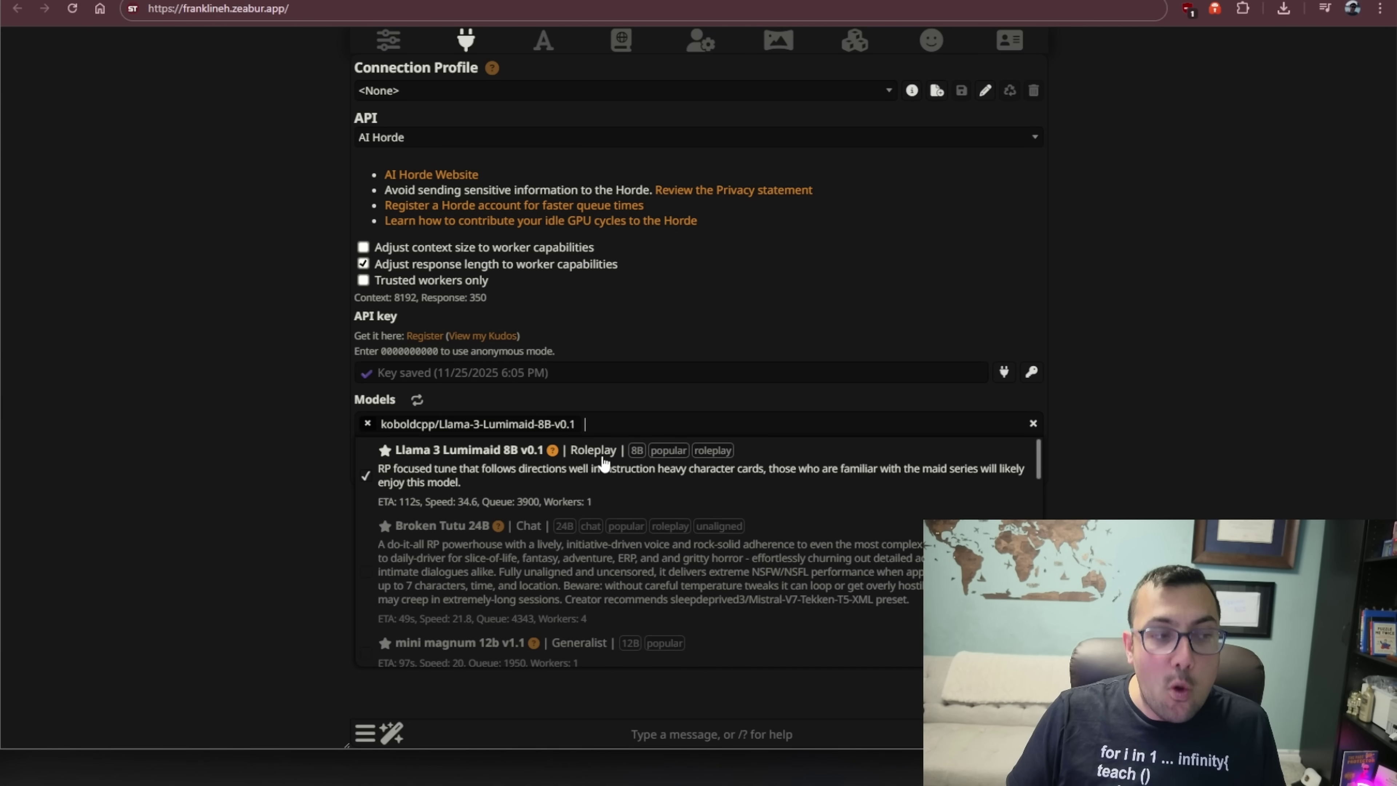
pyautogui.click(321, 421)
pyautogui.click(321, 435)
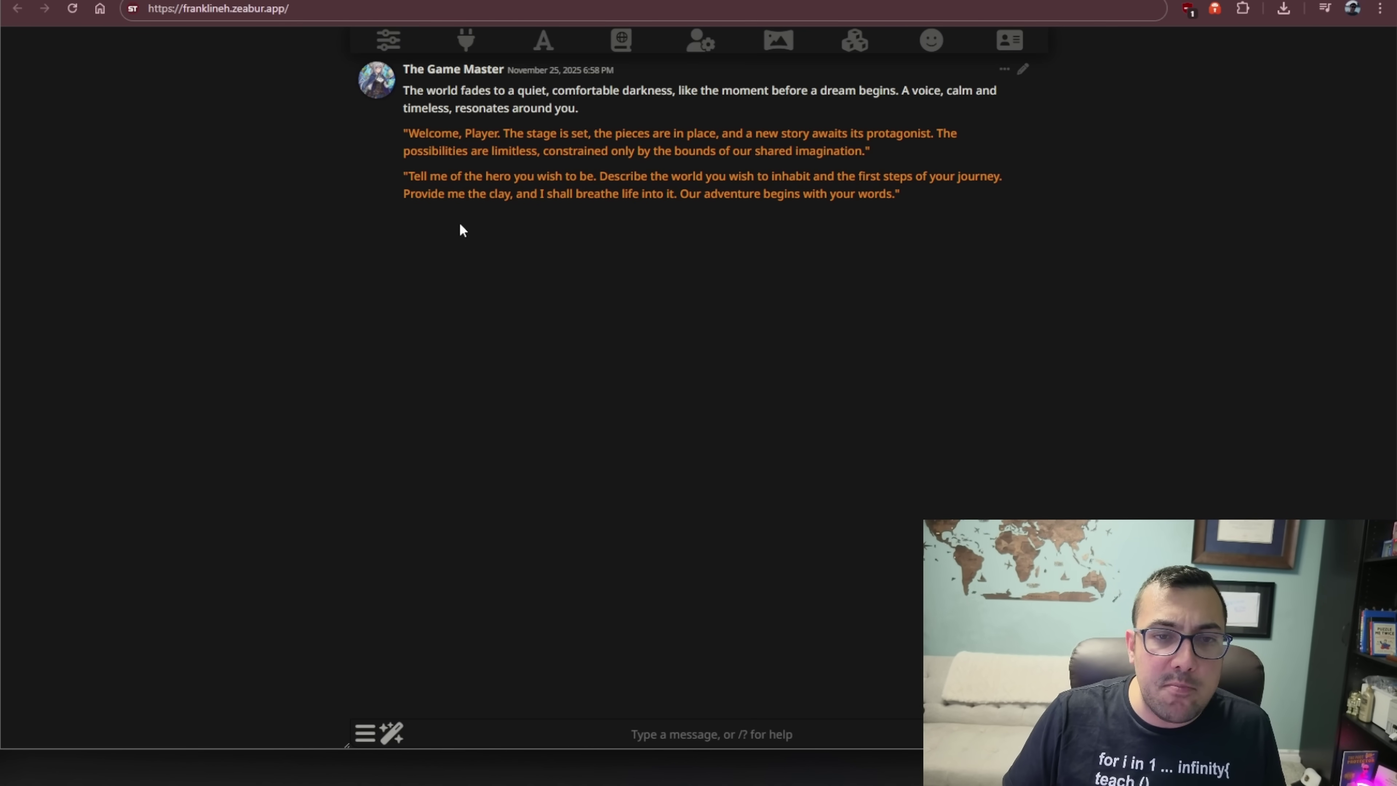
# - Glance at the AI Response Formatting templates, then show the Eldoria lorebook's four entries
pyautogui.click(543, 42)
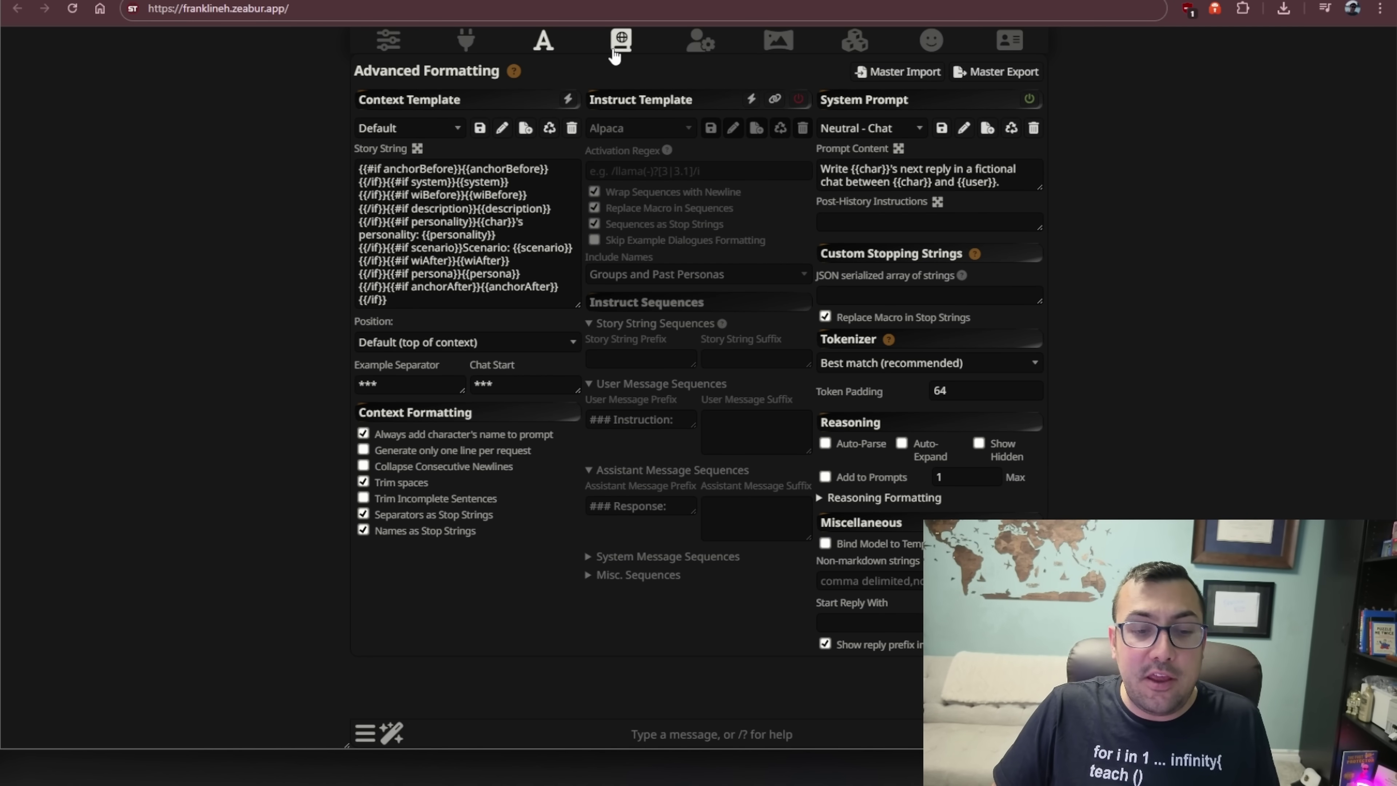
pyautogui.click(613, 55)
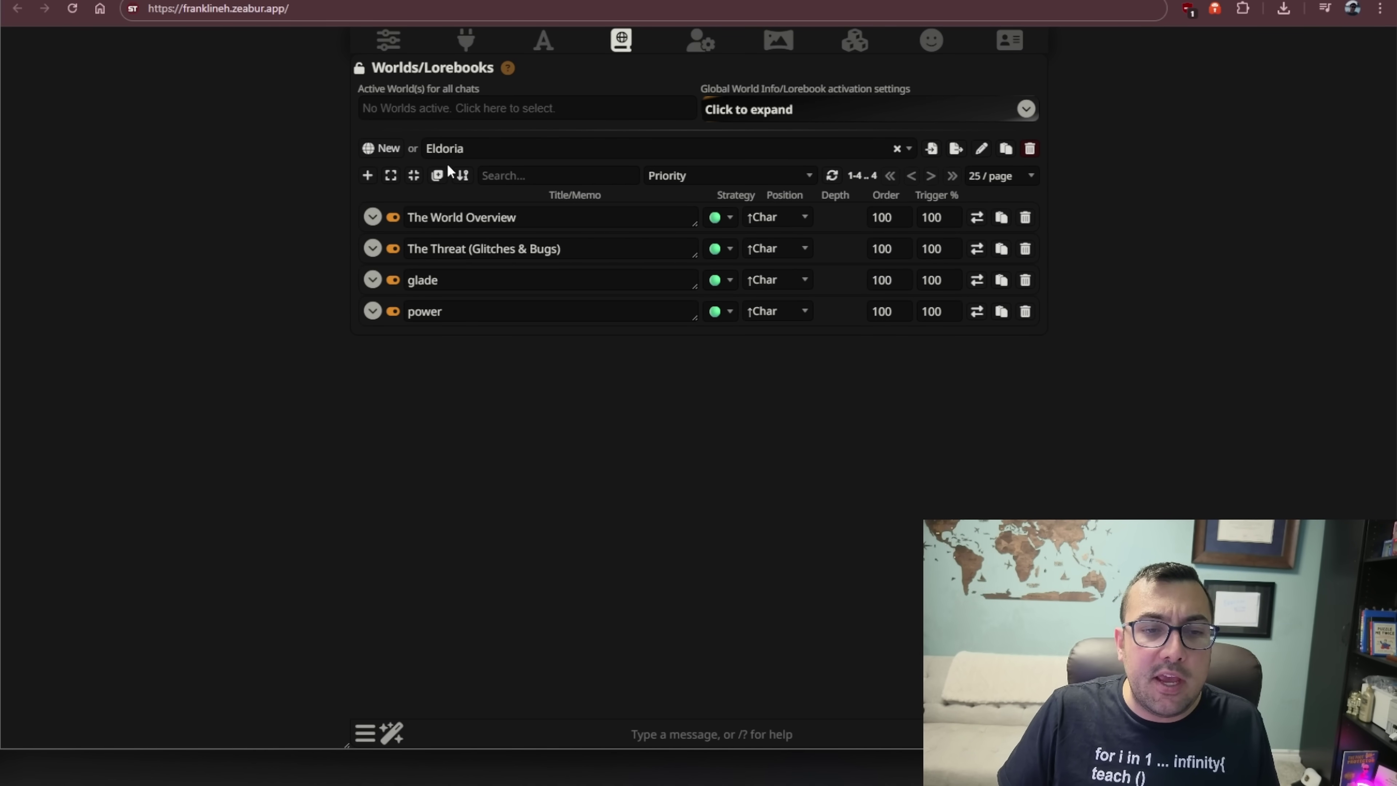
# - Expand The World Overview entry and read its opening 'What is Localhost?' lines
pyautogui.click(372, 217)
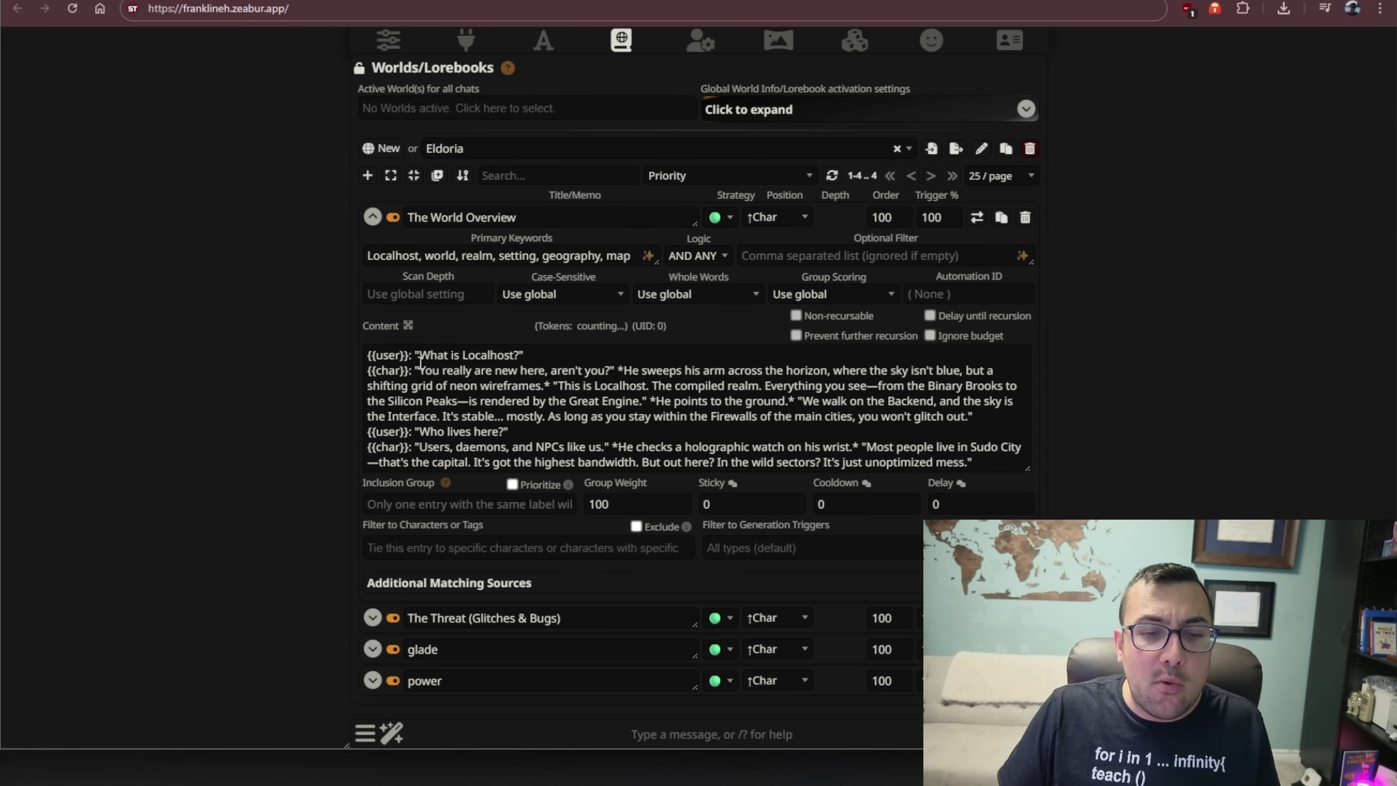
pyautogui.moveTo(419, 363); pyautogui.dragTo(522, 427)
pyautogui.click(517, 425)
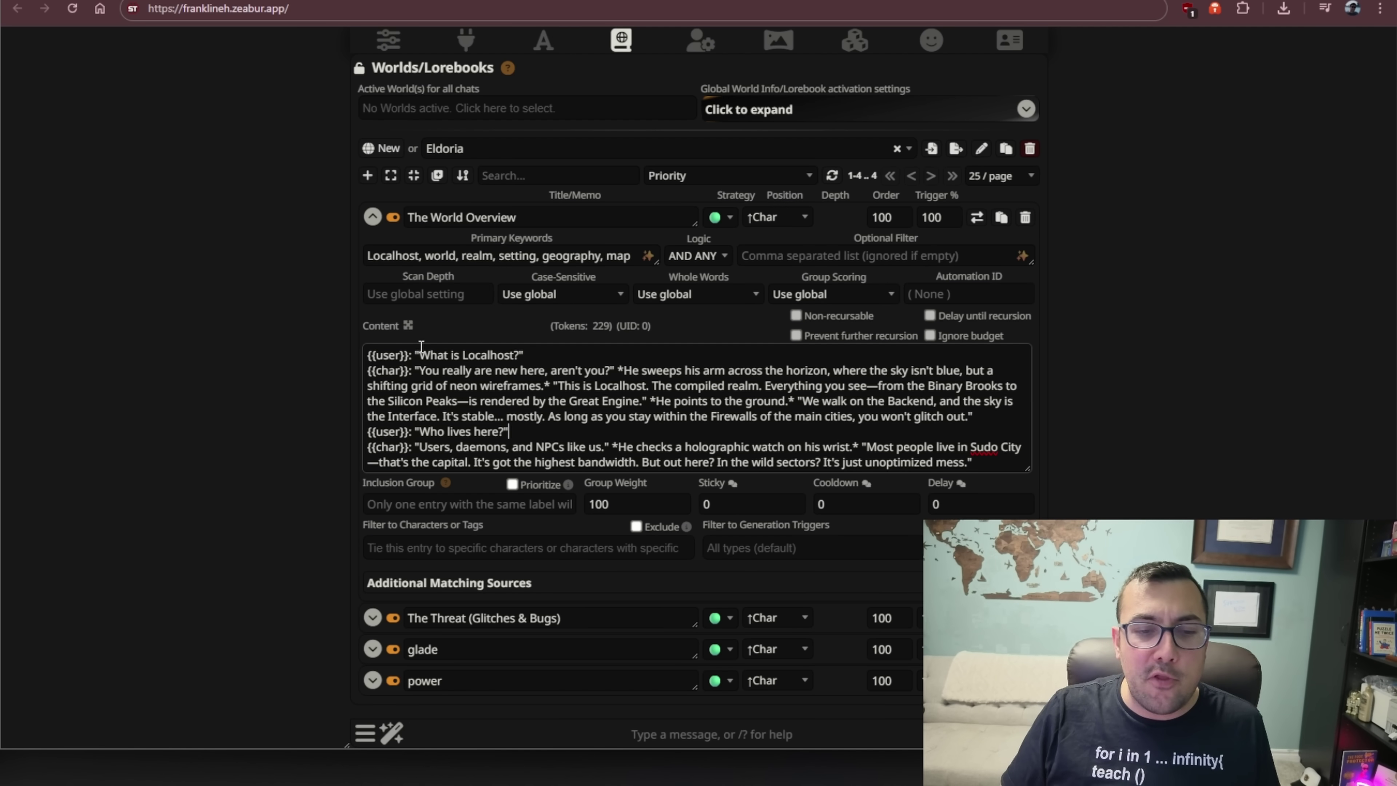
pyautogui.moveTo(419, 355); pyautogui.dragTo(561, 370)
pyautogui.click(562, 370)
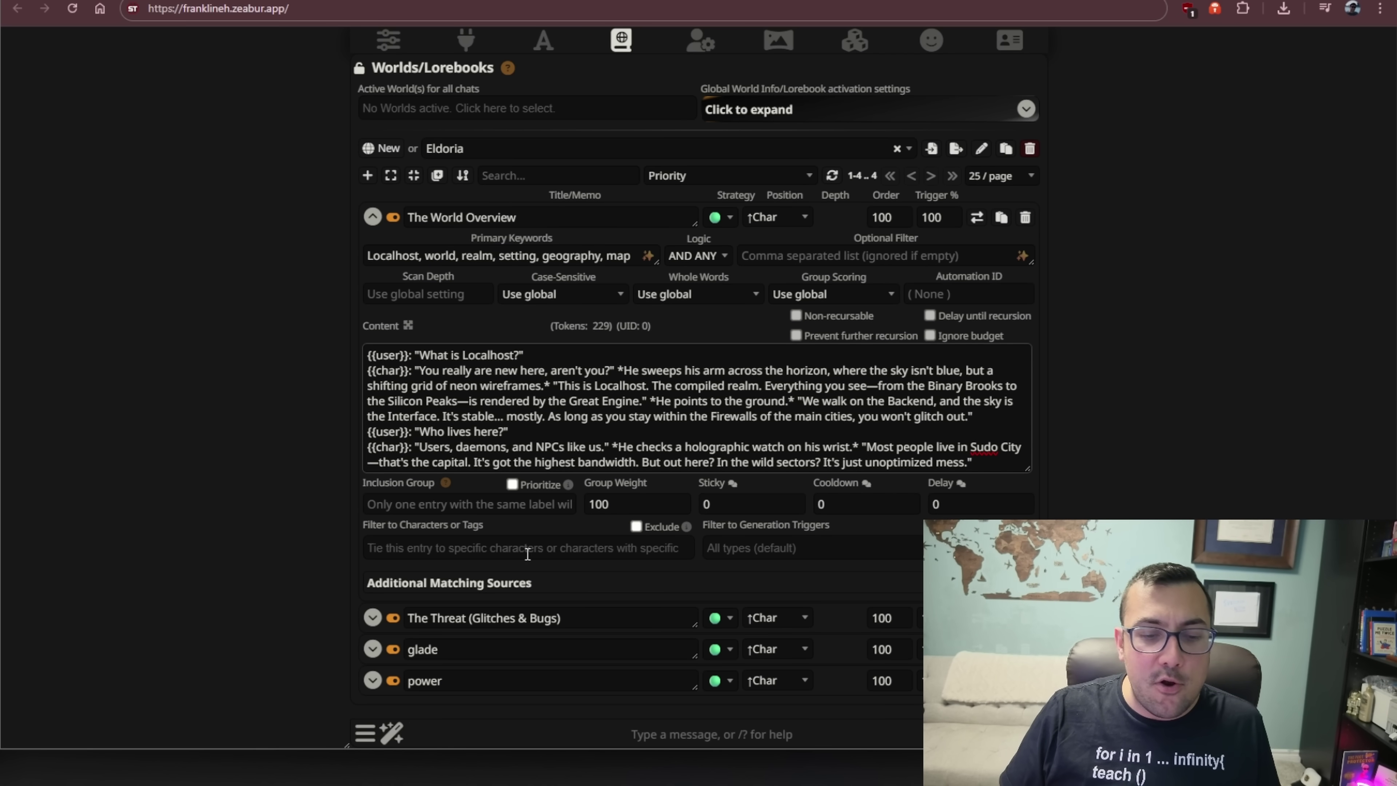
# - Review The Threat (Glitches & Bugs) entry, then collapse both entries into a compact list
pyautogui.click(372, 617)
pyautogui.scroll(-5, 590, 419)
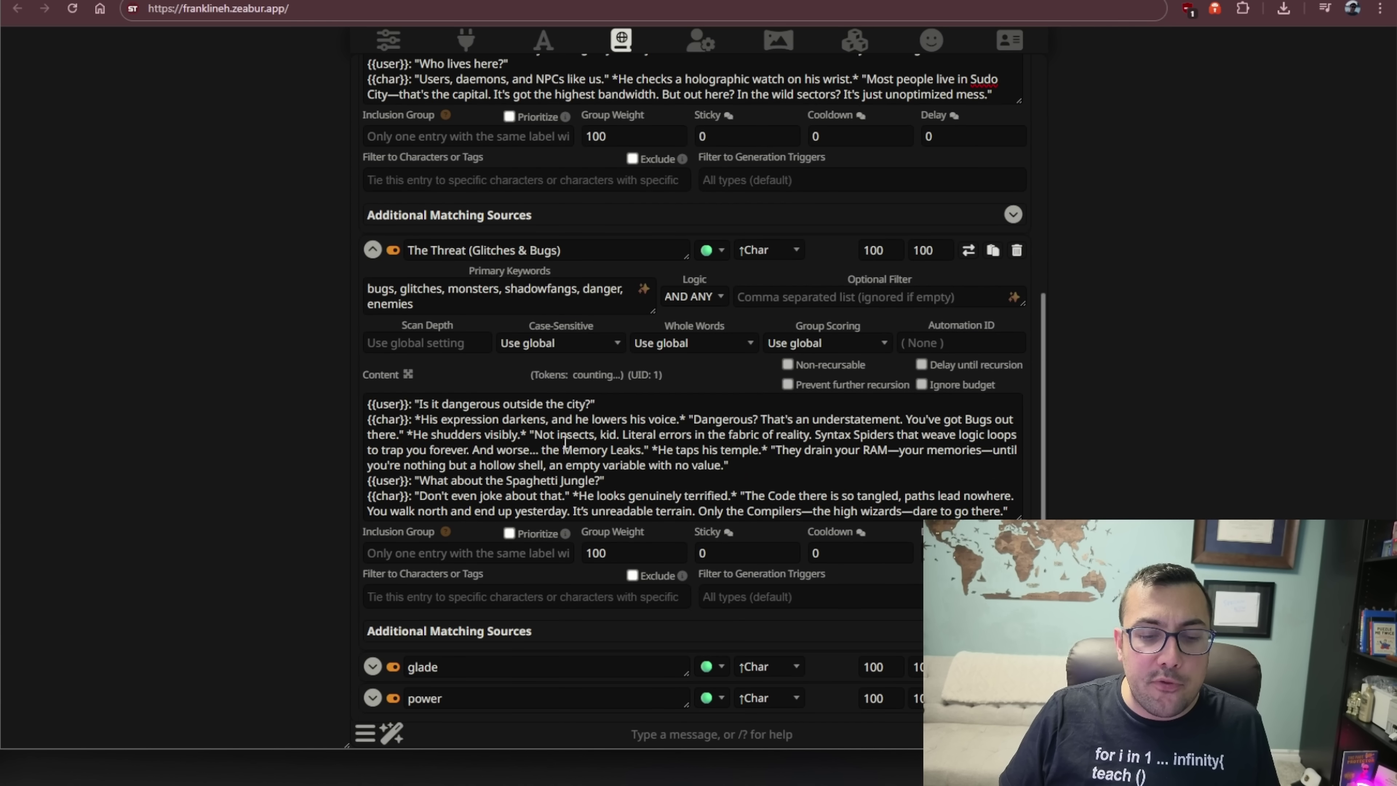
pyautogui.moveTo(468, 403); pyautogui.dragTo(734, 490)
pyautogui.click(720, 484)
pyautogui.scroll(5, 594, 443)
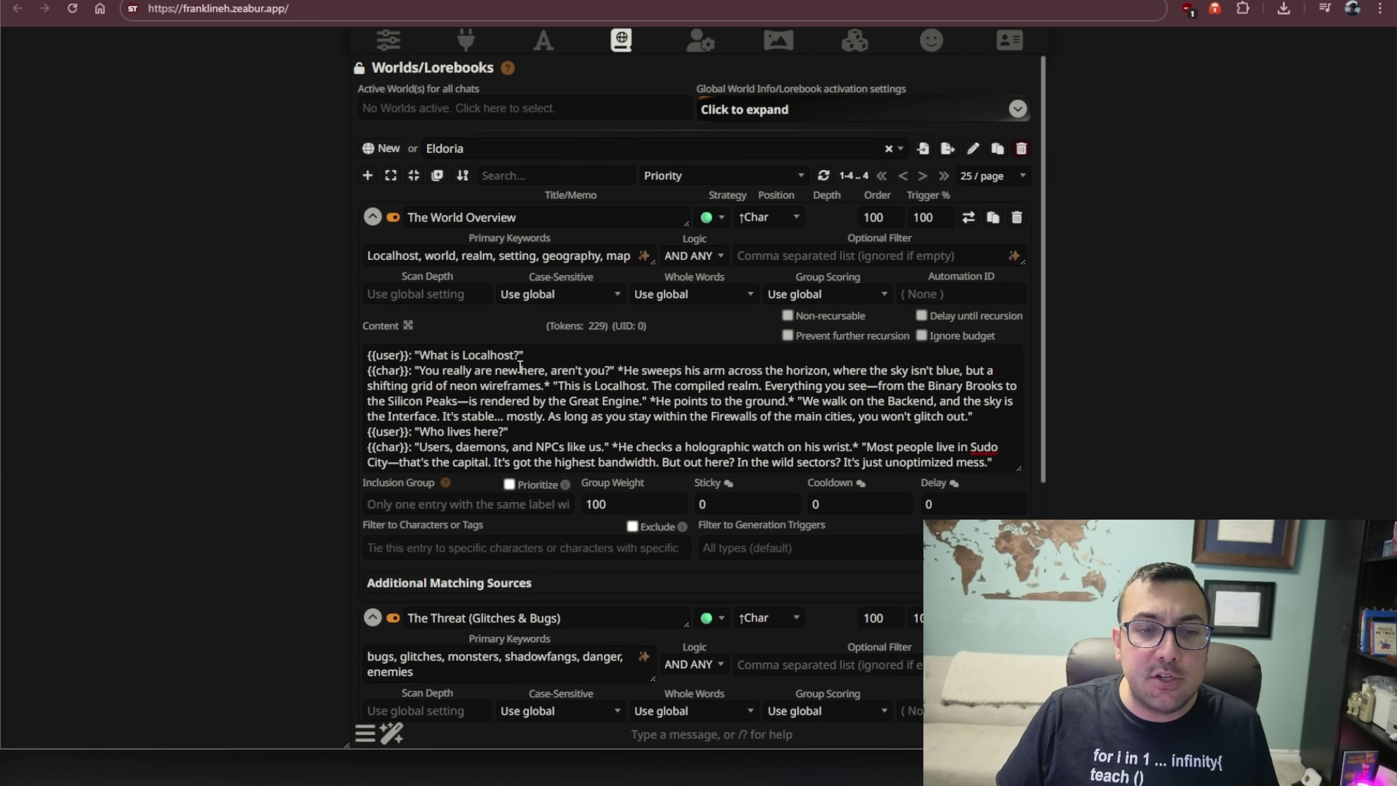
pyautogui.click(372, 217)
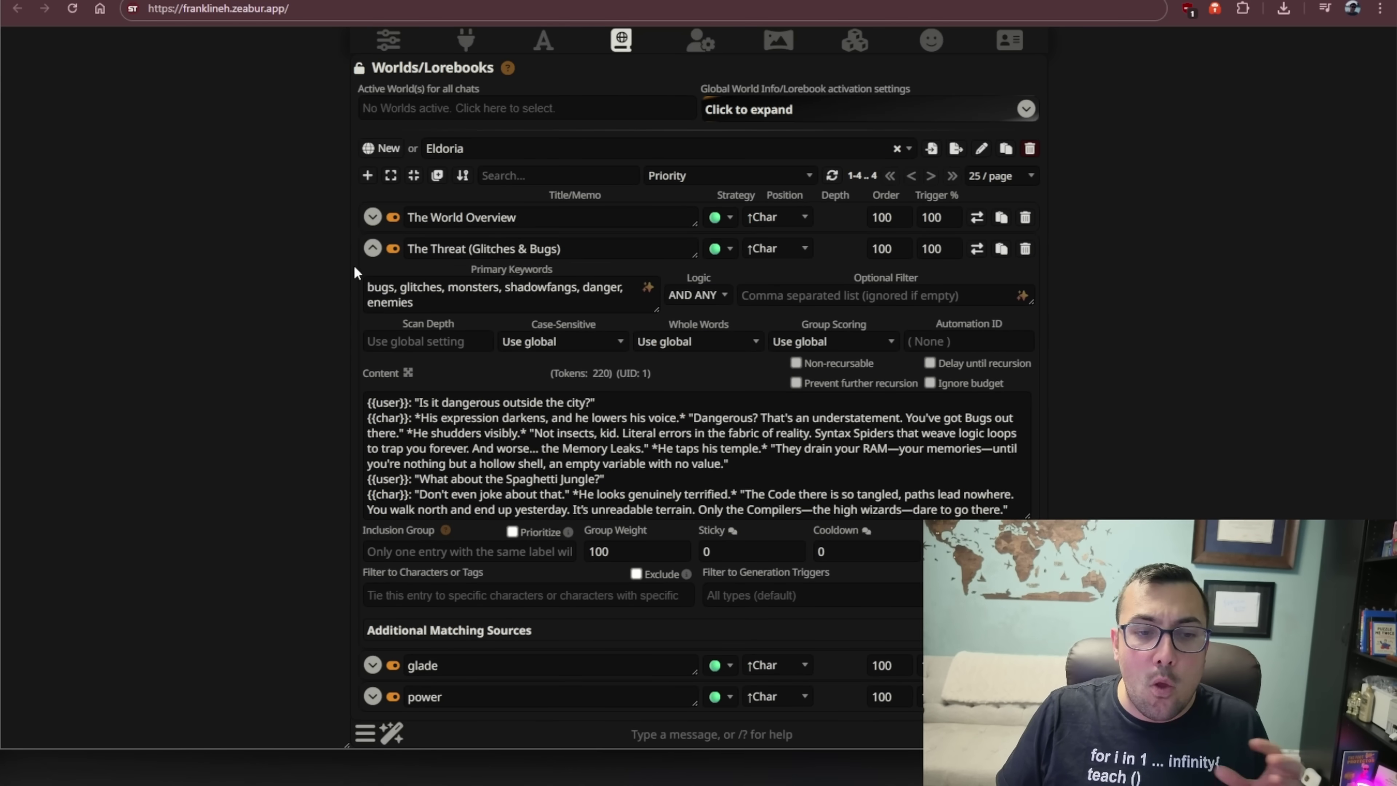
pyautogui.click(372, 248)
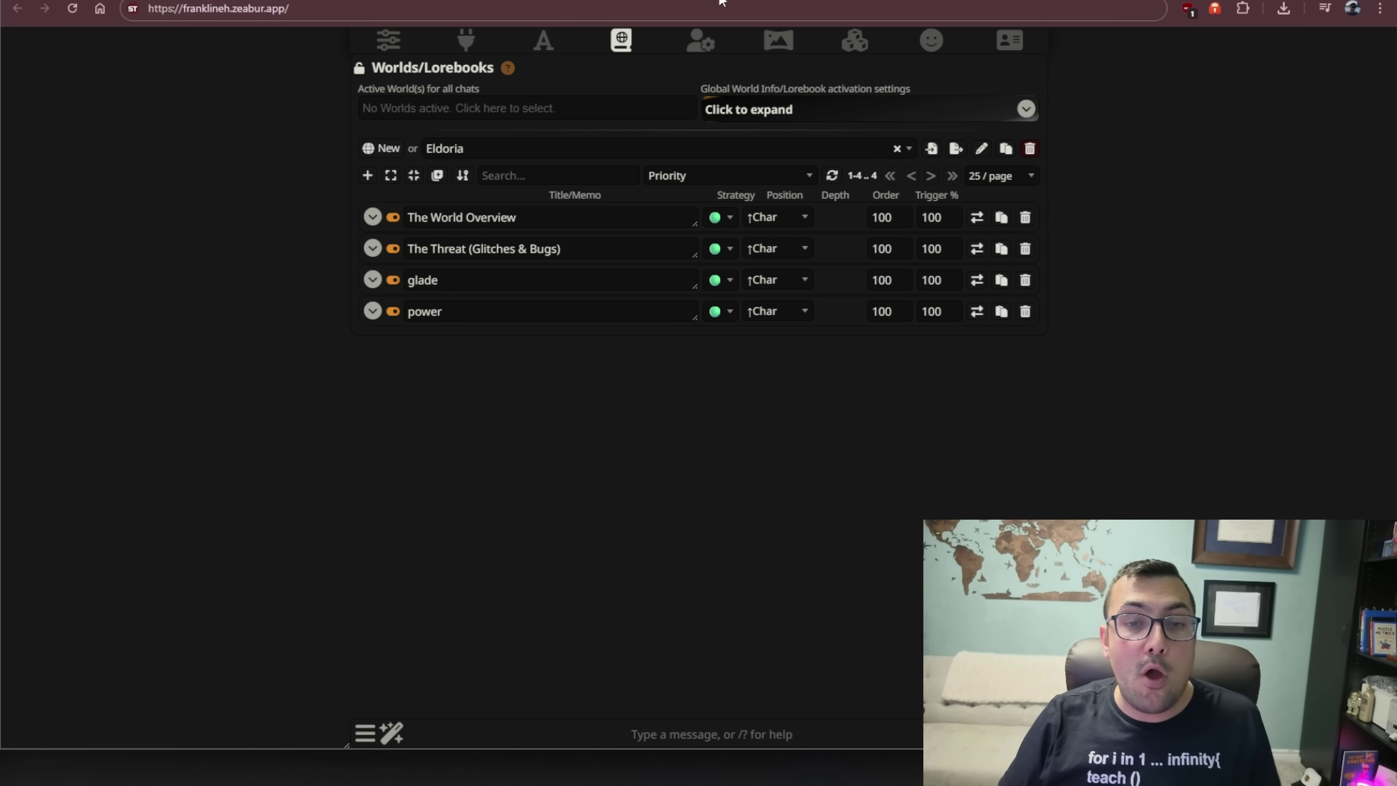
# - In User Settings, raise Chat Width from 50 to 85
pyautogui.click(698, 40)
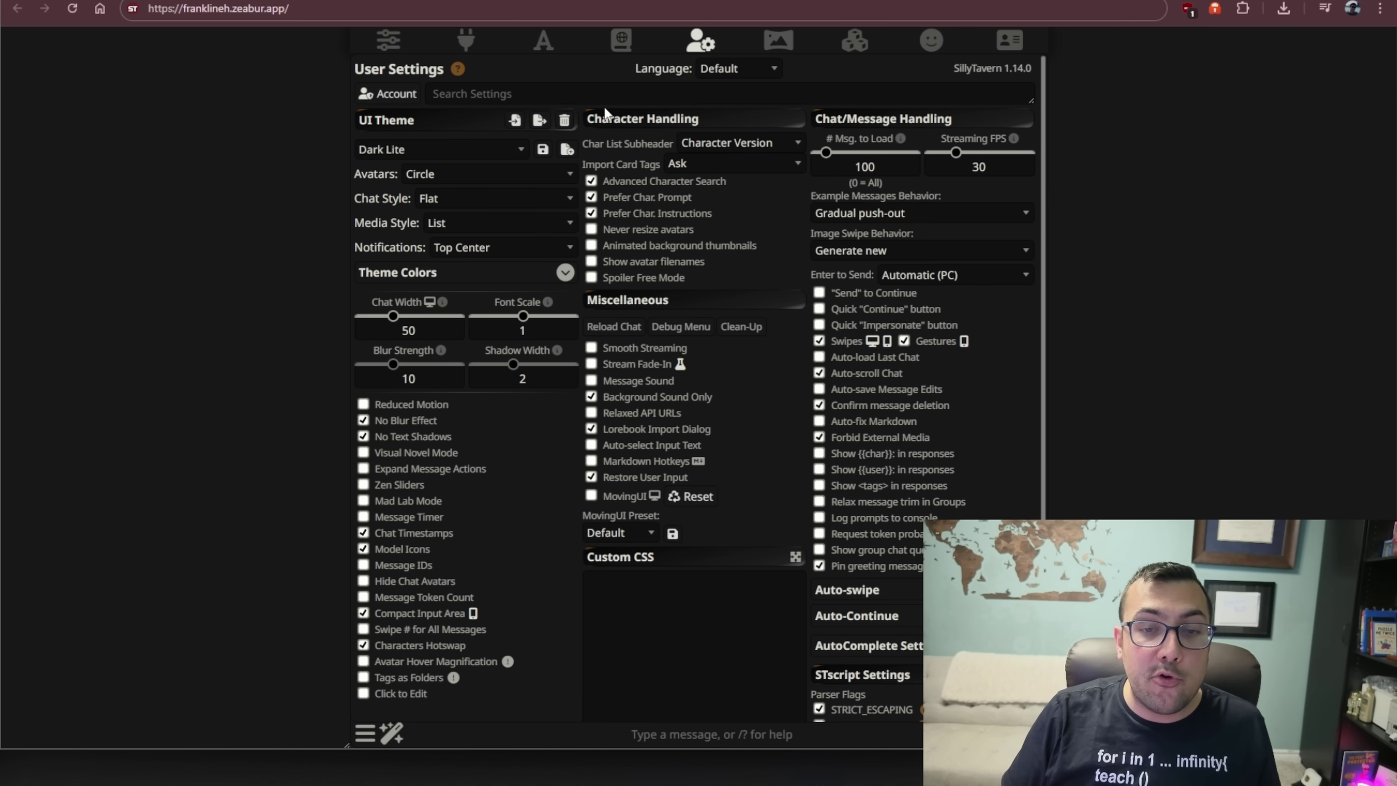
pyautogui.scroll(-1, 538, 277)
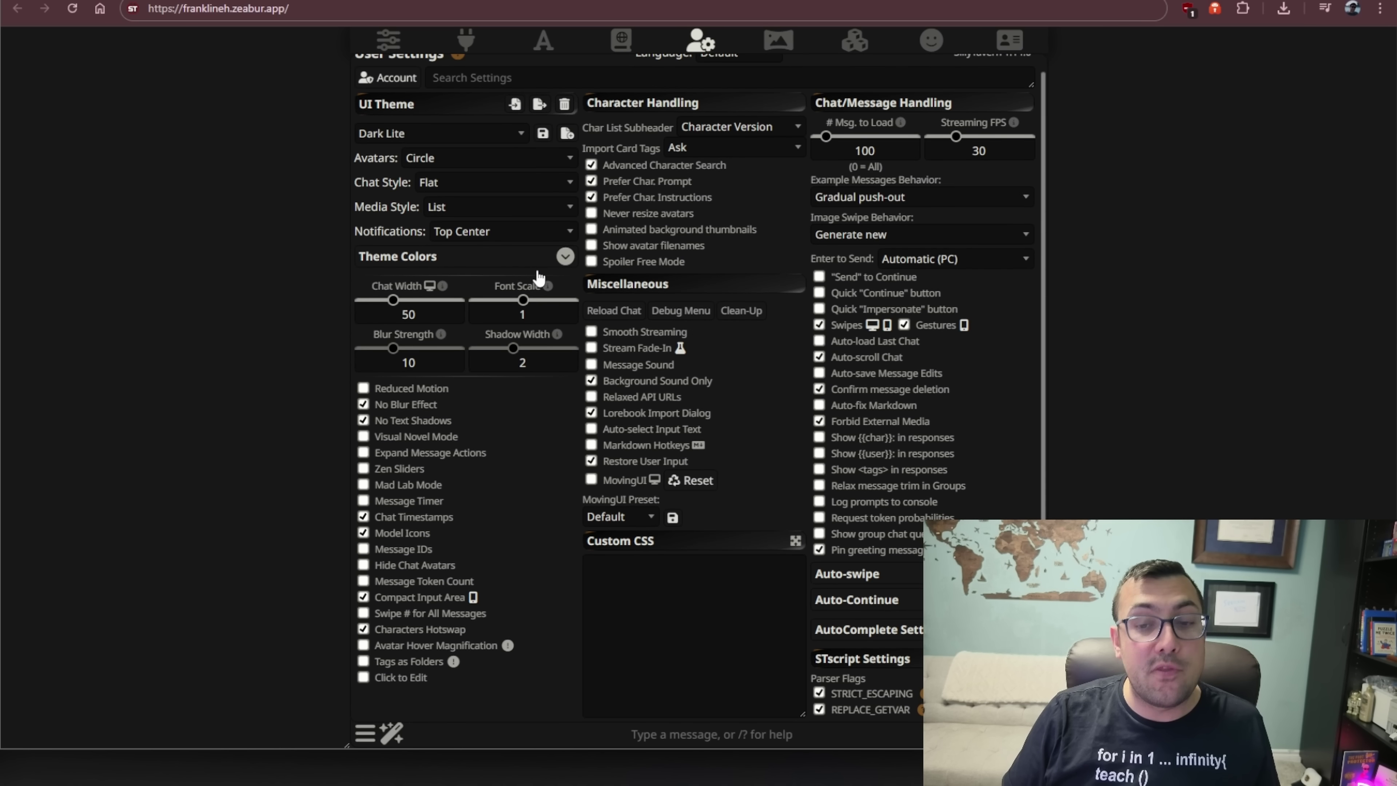
pyautogui.scroll(1, 538, 276)
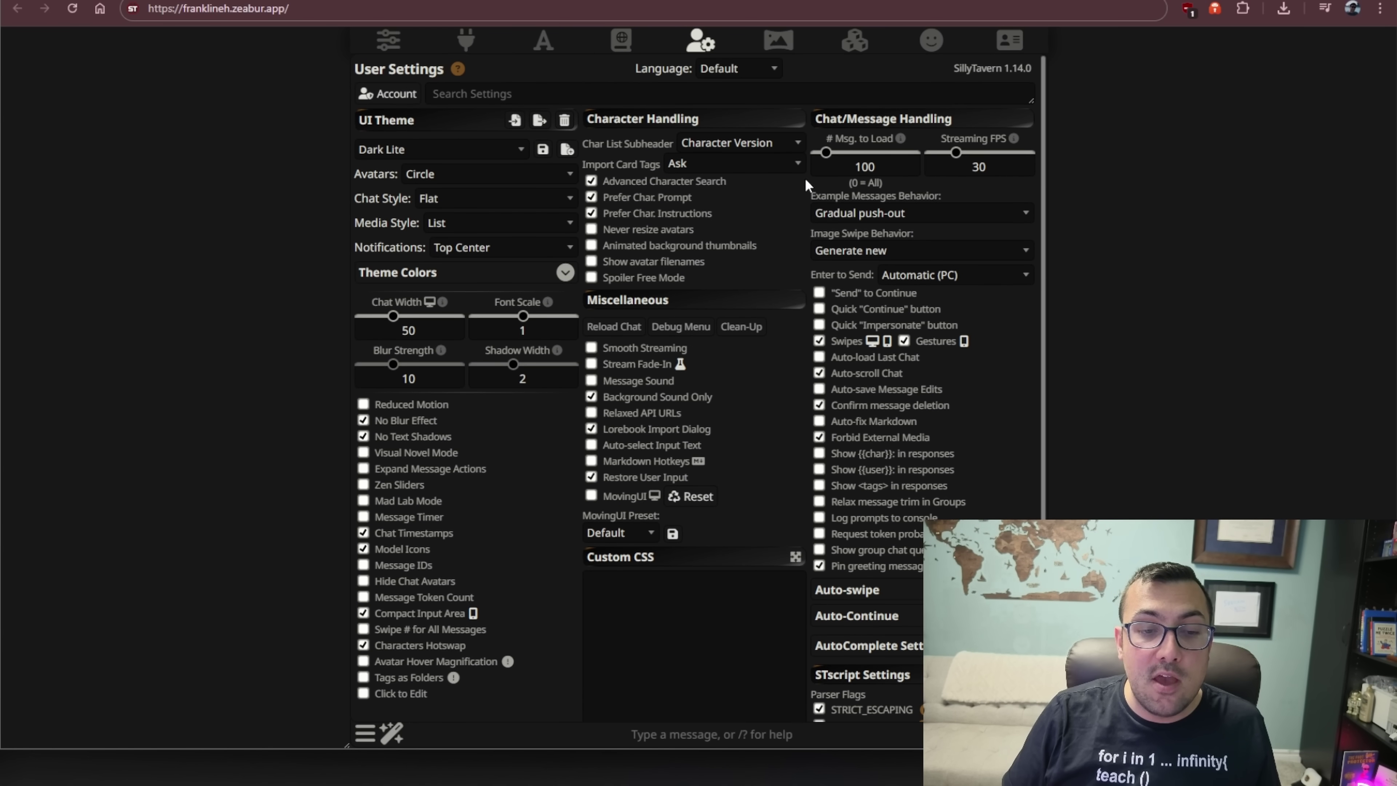
pyautogui.moveTo(392, 316)
pyautogui.mouseDown()
pyautogui.moveTo(444, 318)
pyautogui.moveTo(385, 316)
pyautogui.moveTo(412, 317)
pyautogui.mouseUp()
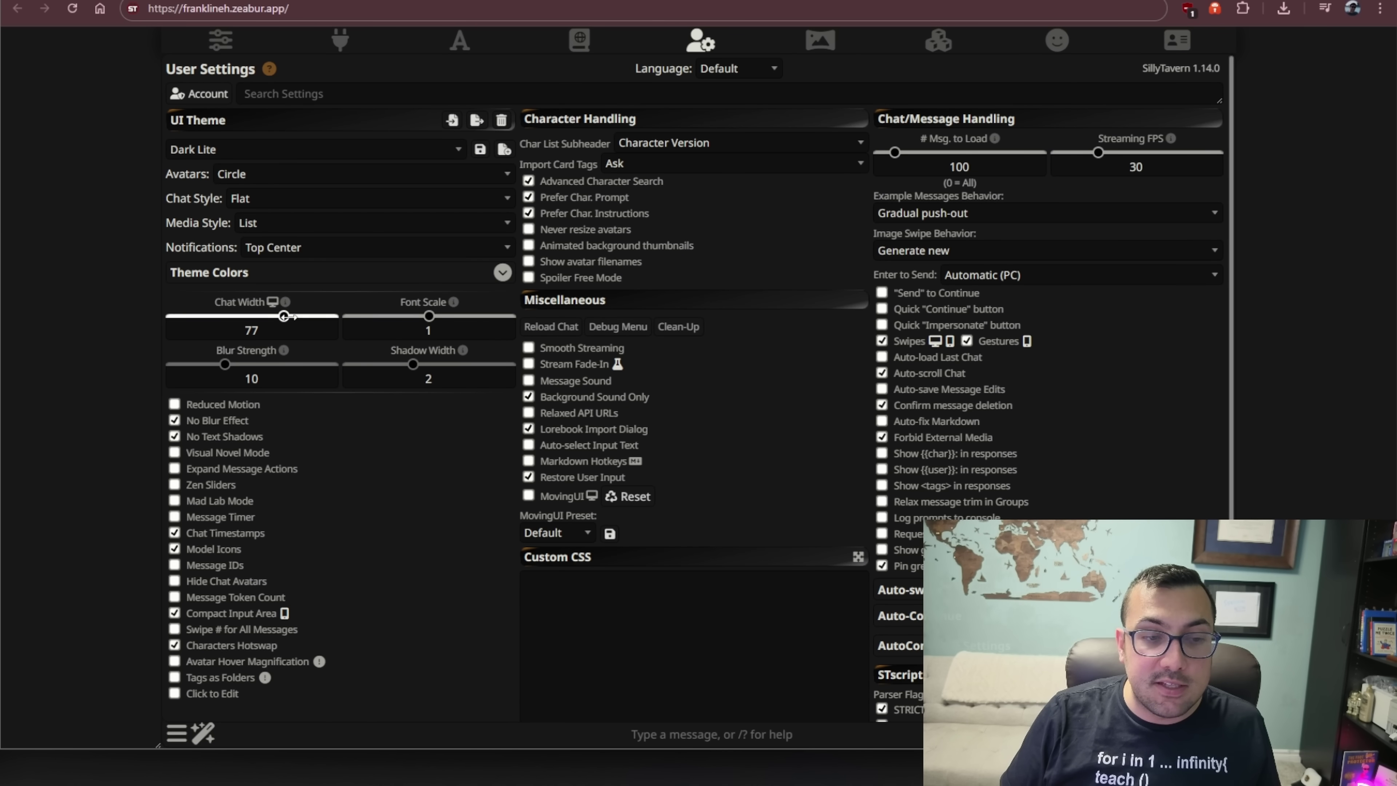
pyautogui.moveTo(285, 315); pyautogui.dragTo(295, 318)
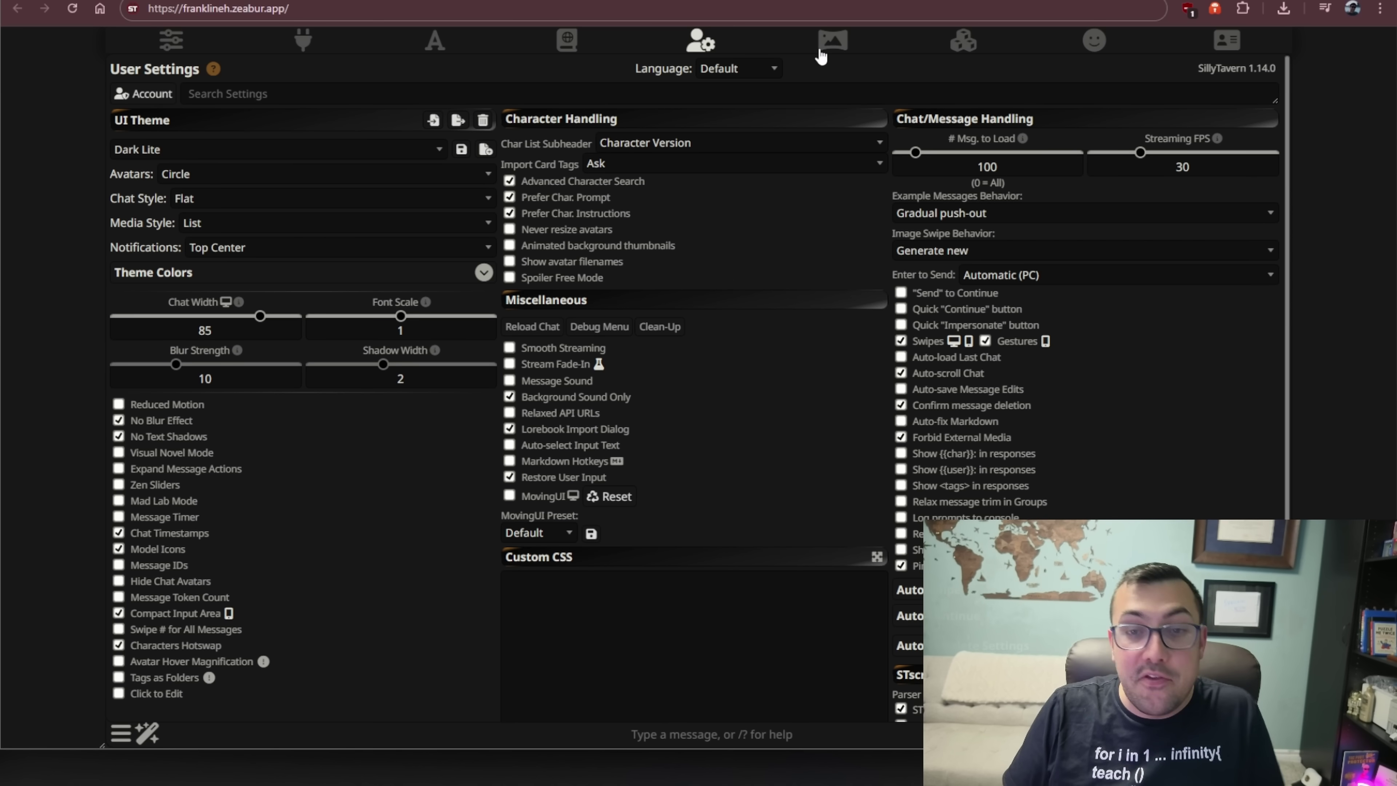
# - Preview the white, bedroom clean and landscape system backgrounds, then set tavern day as the background
pyautogui.click(831, 41)
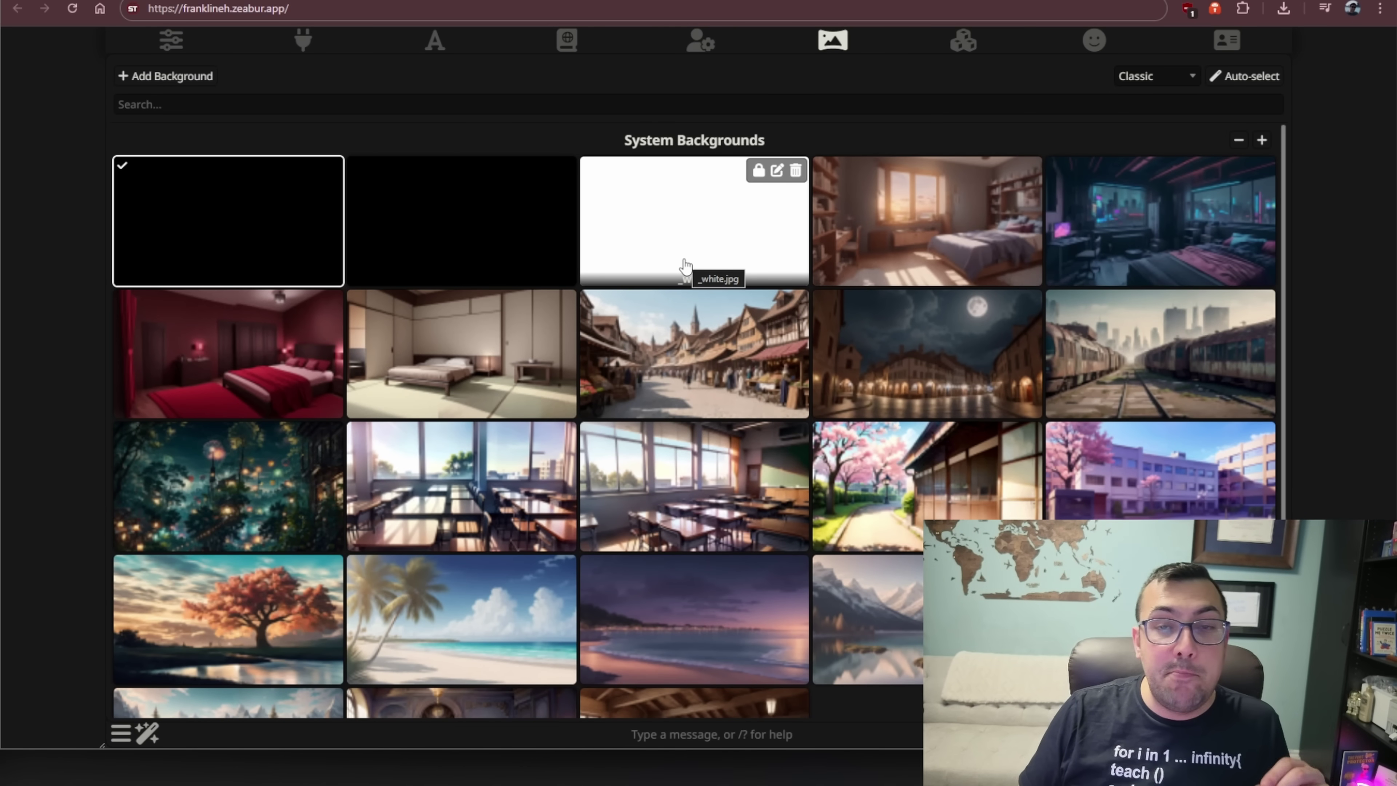
pyautogui.click(692, 263)
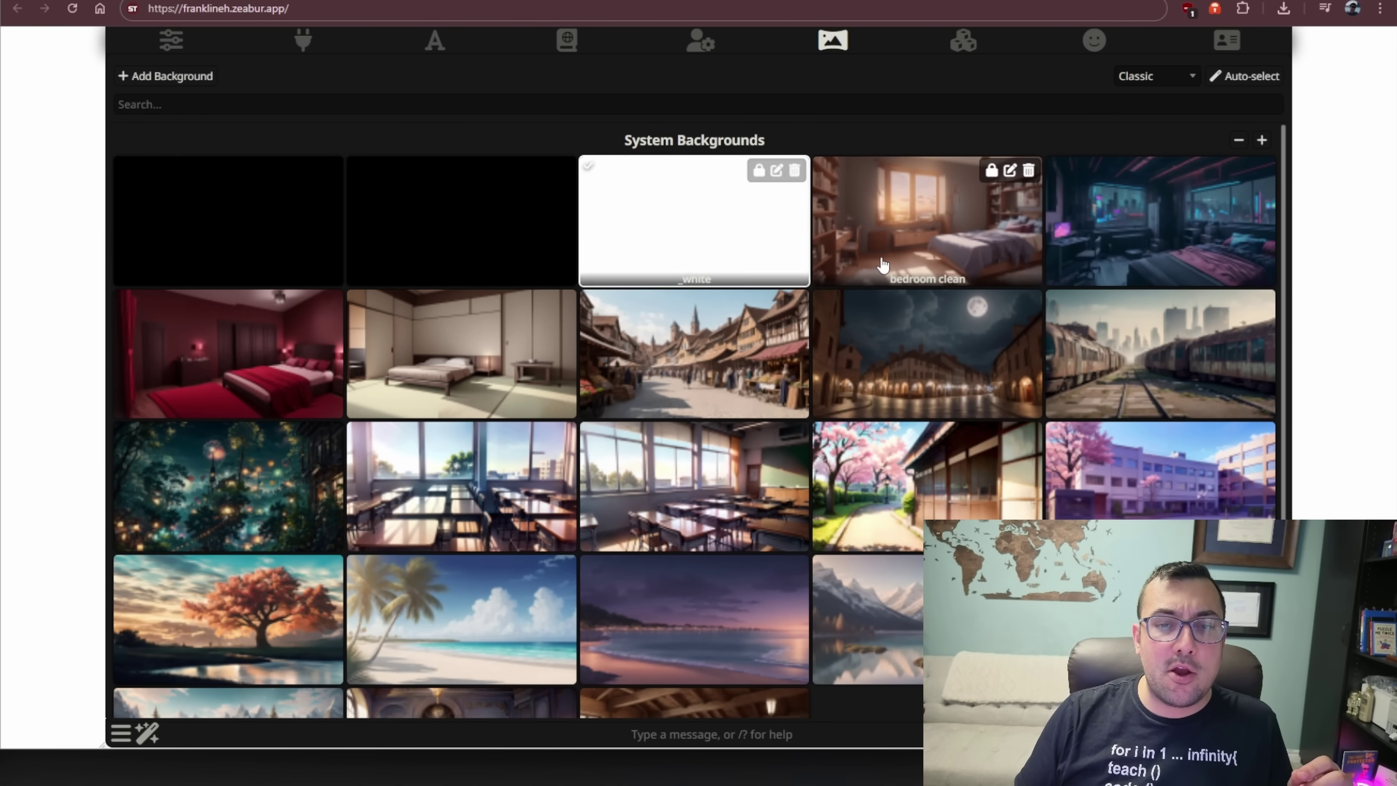
pyautogui.click(927, 248)
pyautogui.scroll(-3, 913, 457)
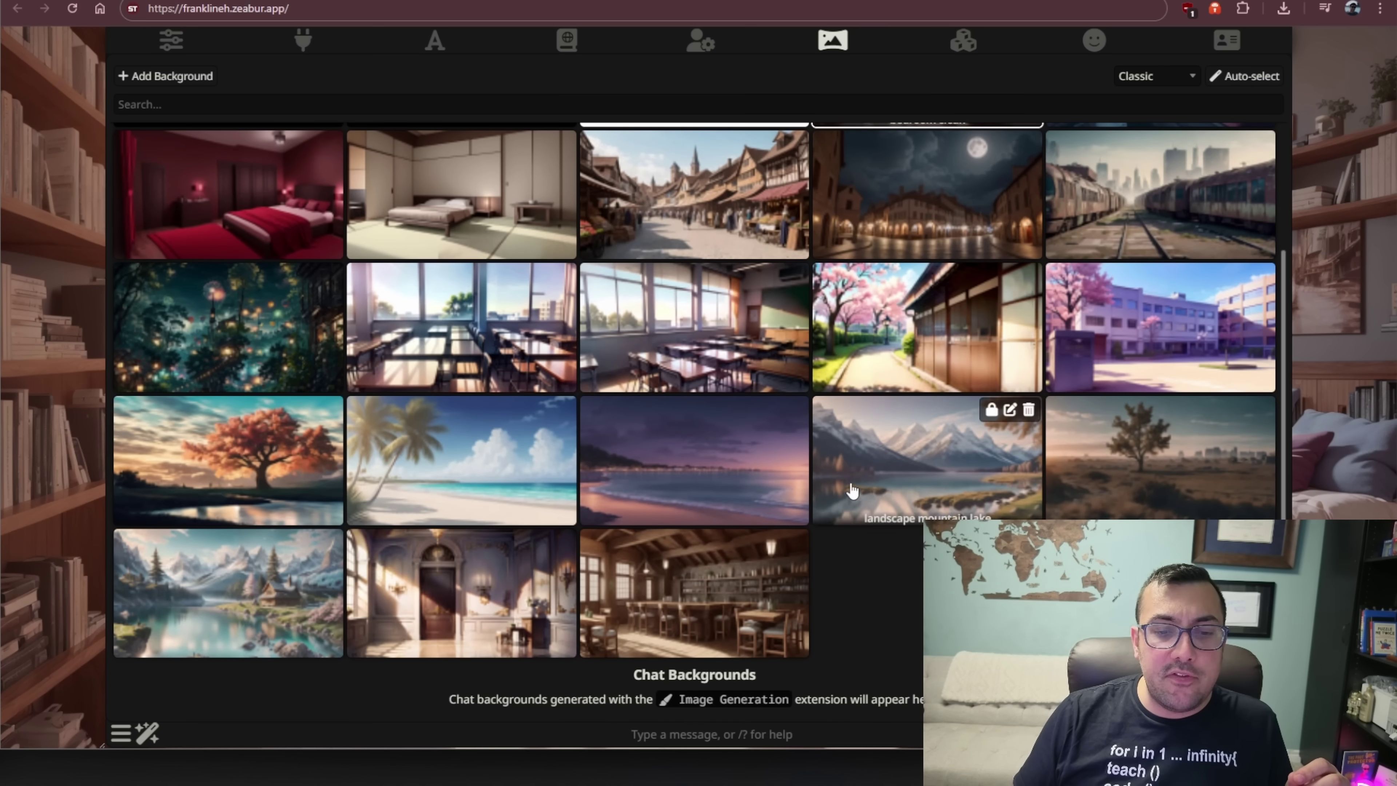
pyautogui.click(770, 468)
pyautogui.click(1110, 460)
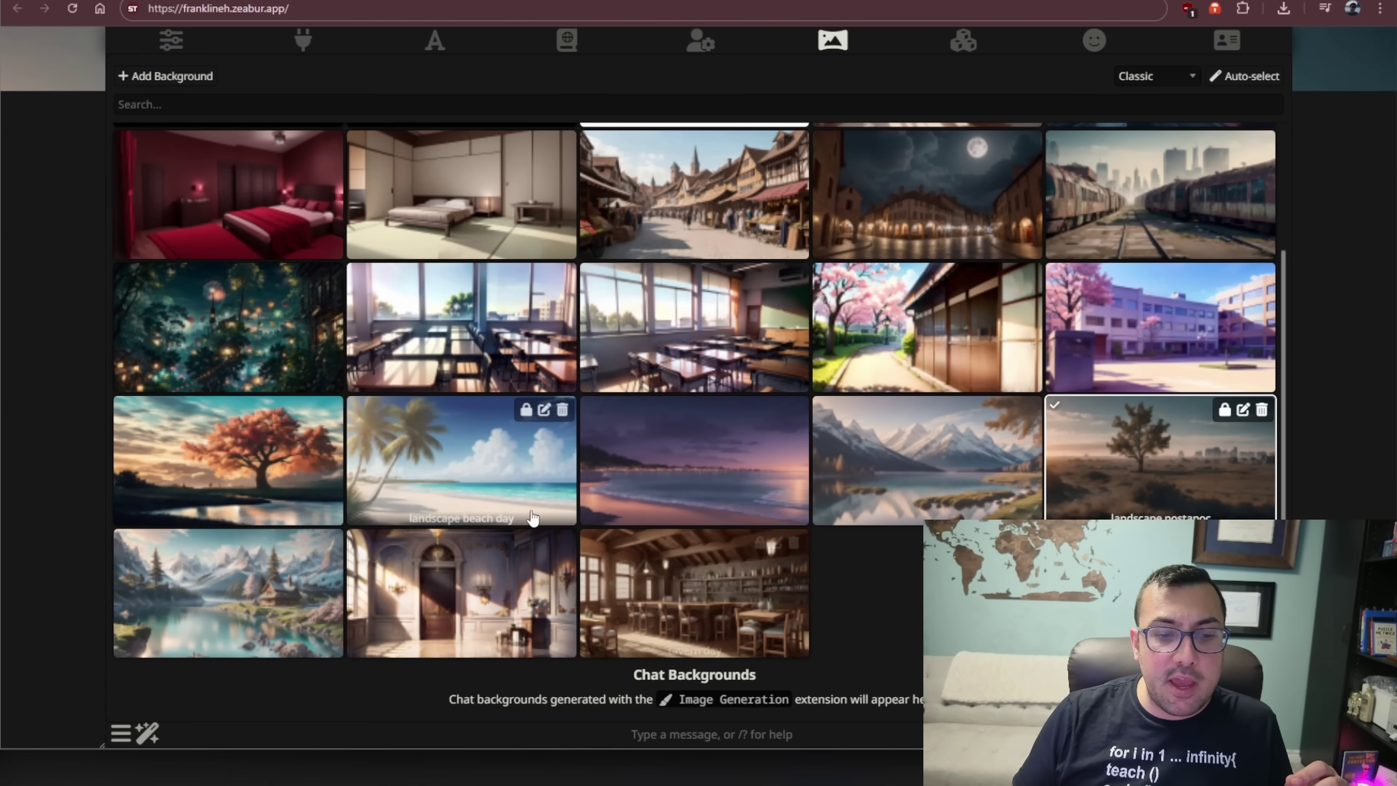
pyautogui.click(694, 594)
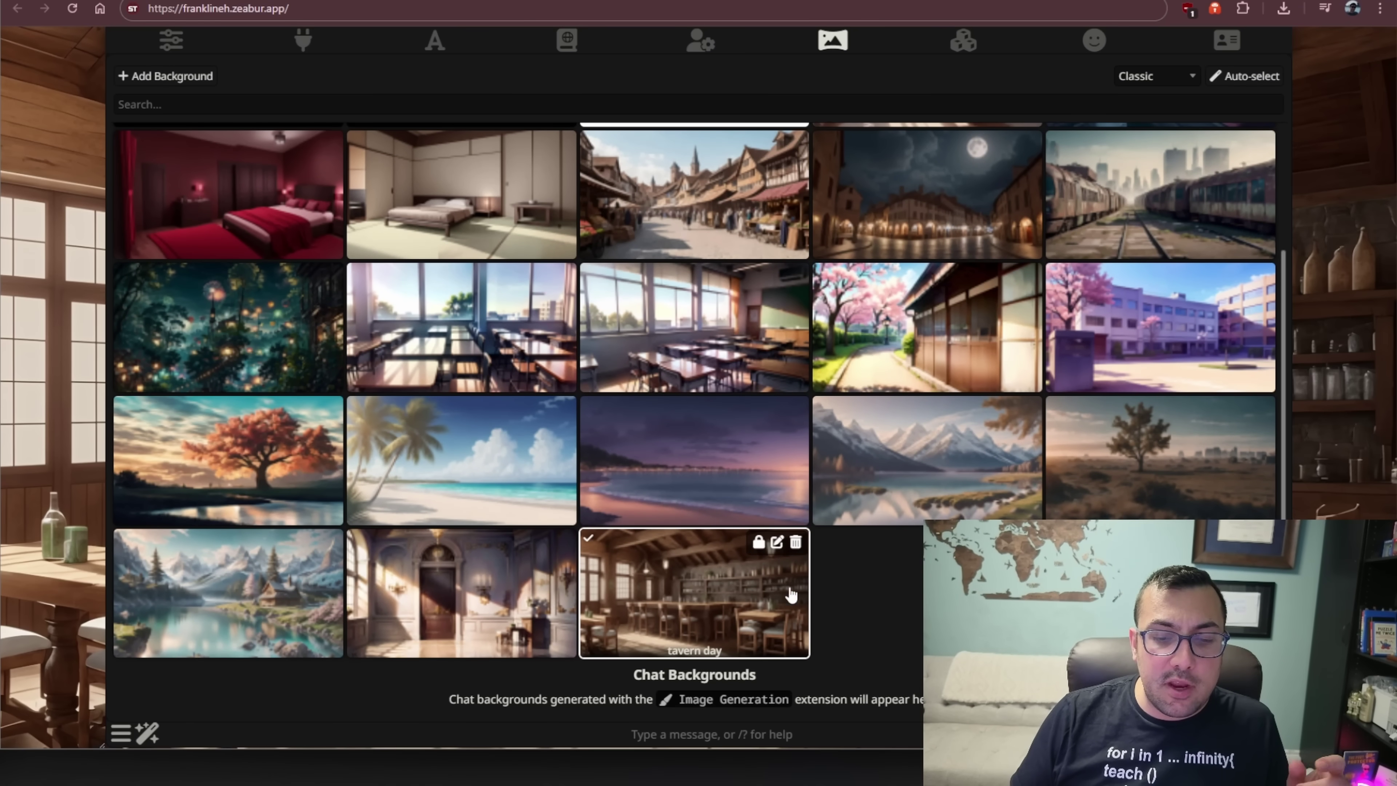
pyautogui.scroll(3, 862, 615)
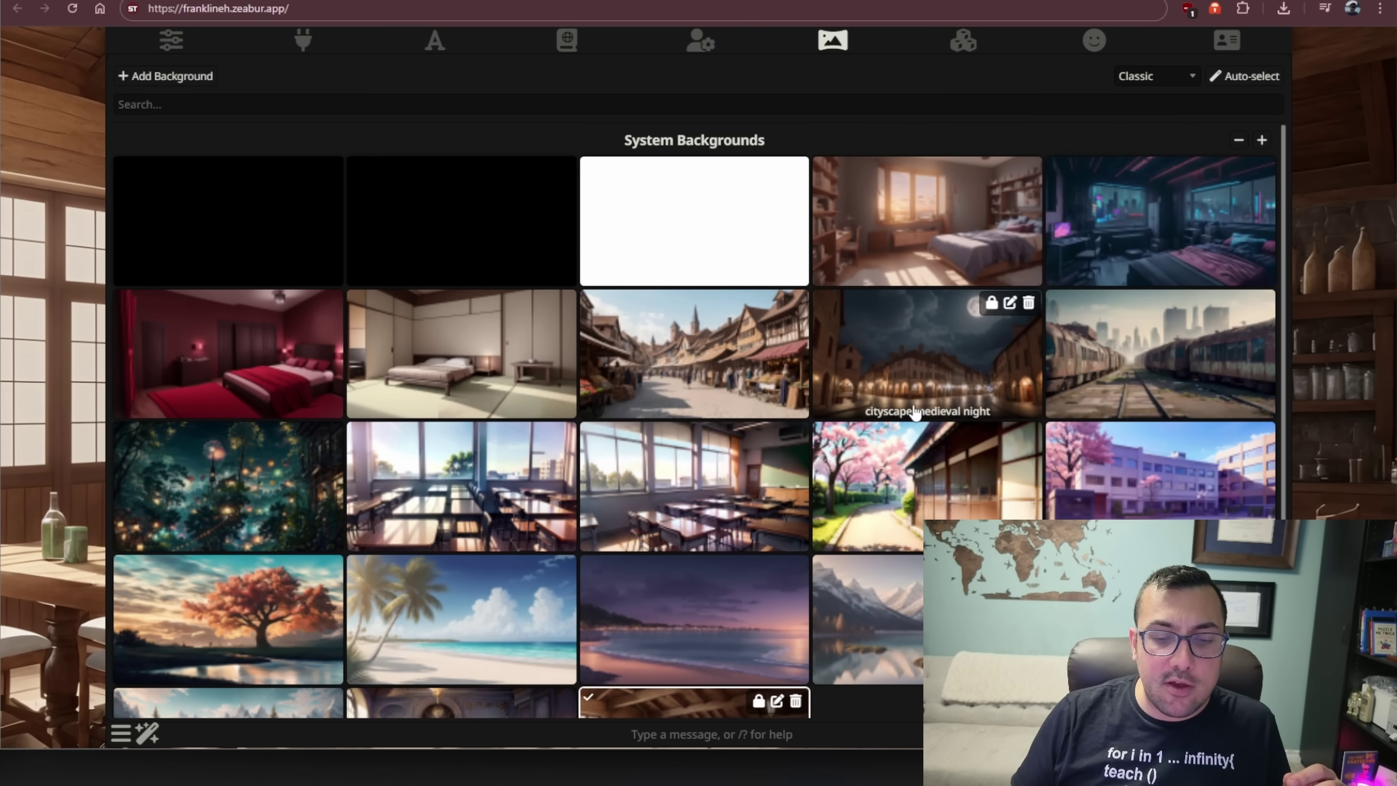
# - Browse the Extensions panel, toggling Download Extensions & Assets, then bring up Persona Management
pyautogui.click(958, 49)
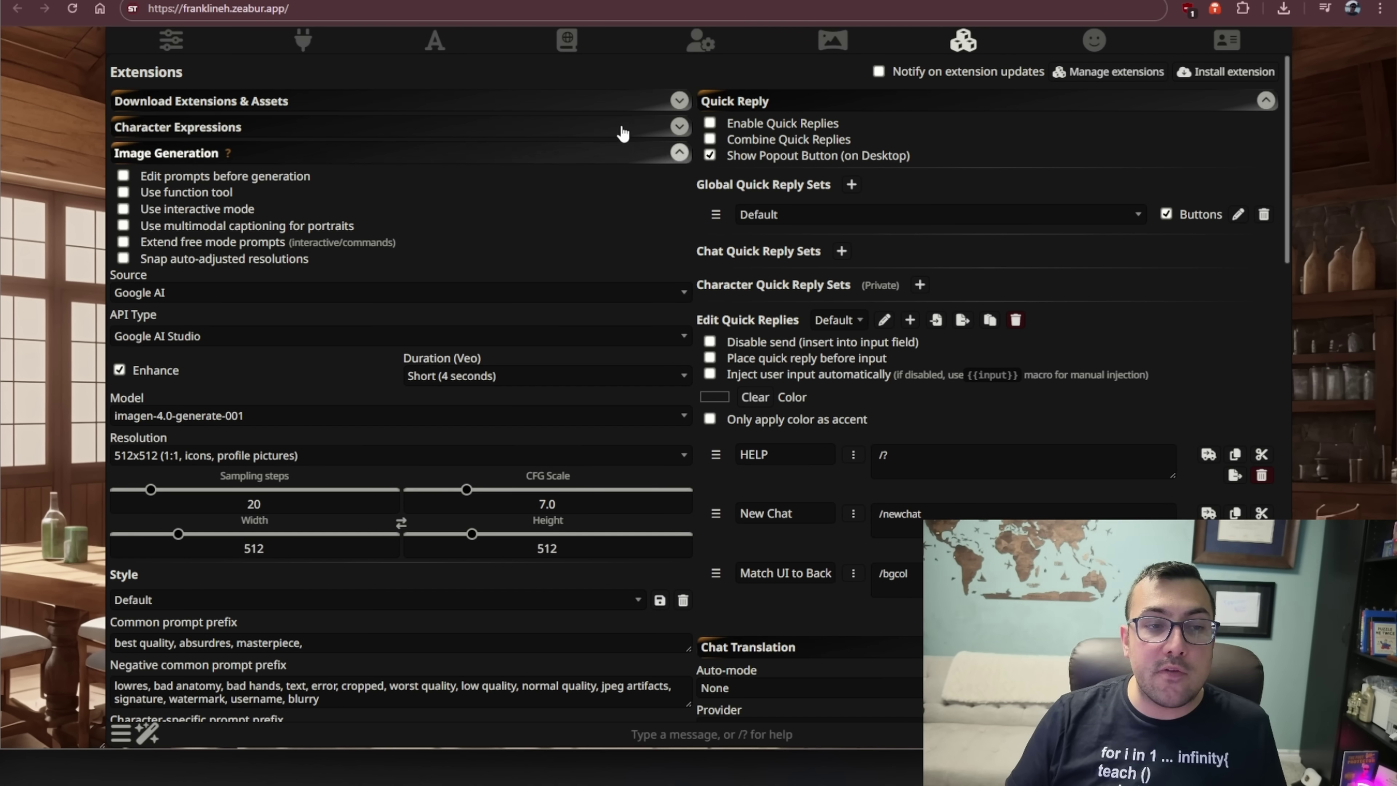
pyautogui.click(651, 105)
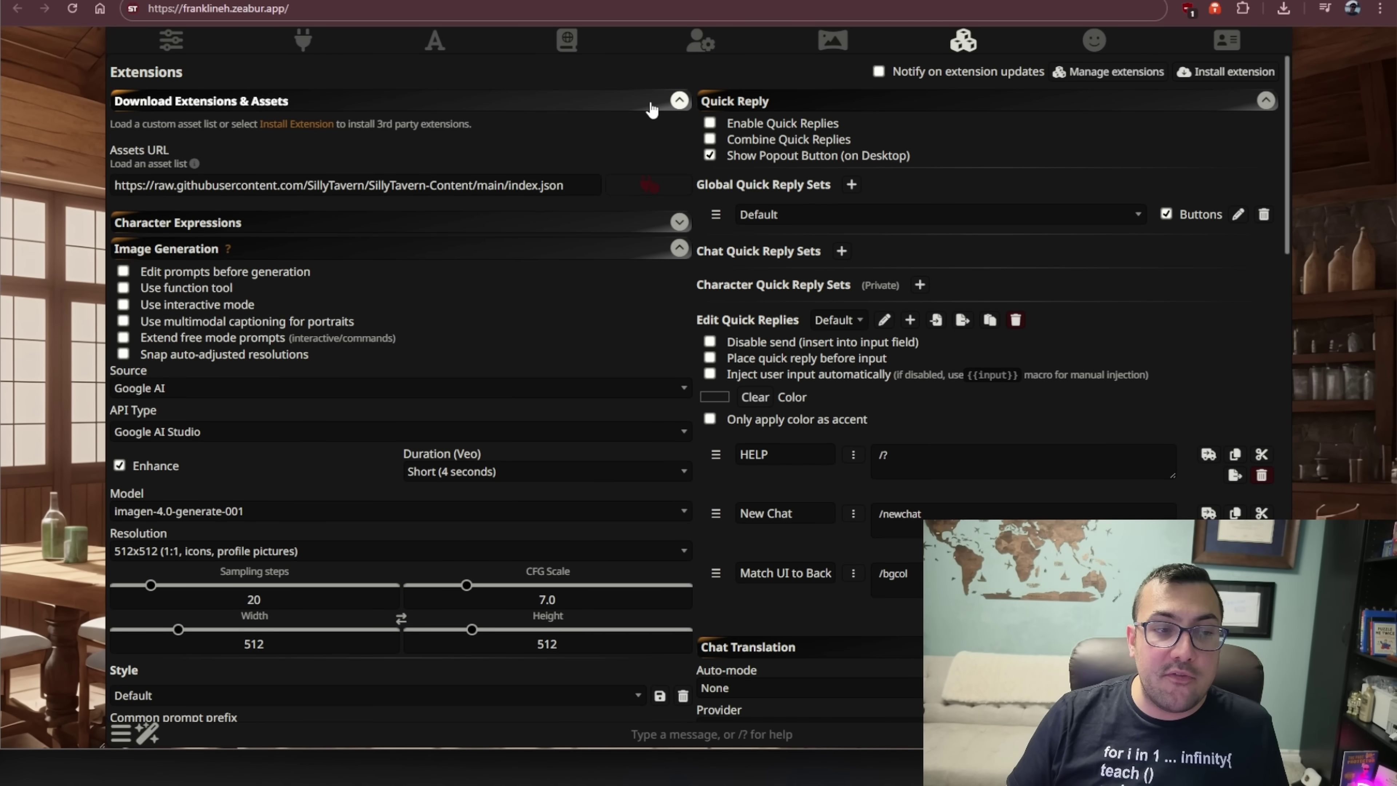
pyautogui.click(651, 105)
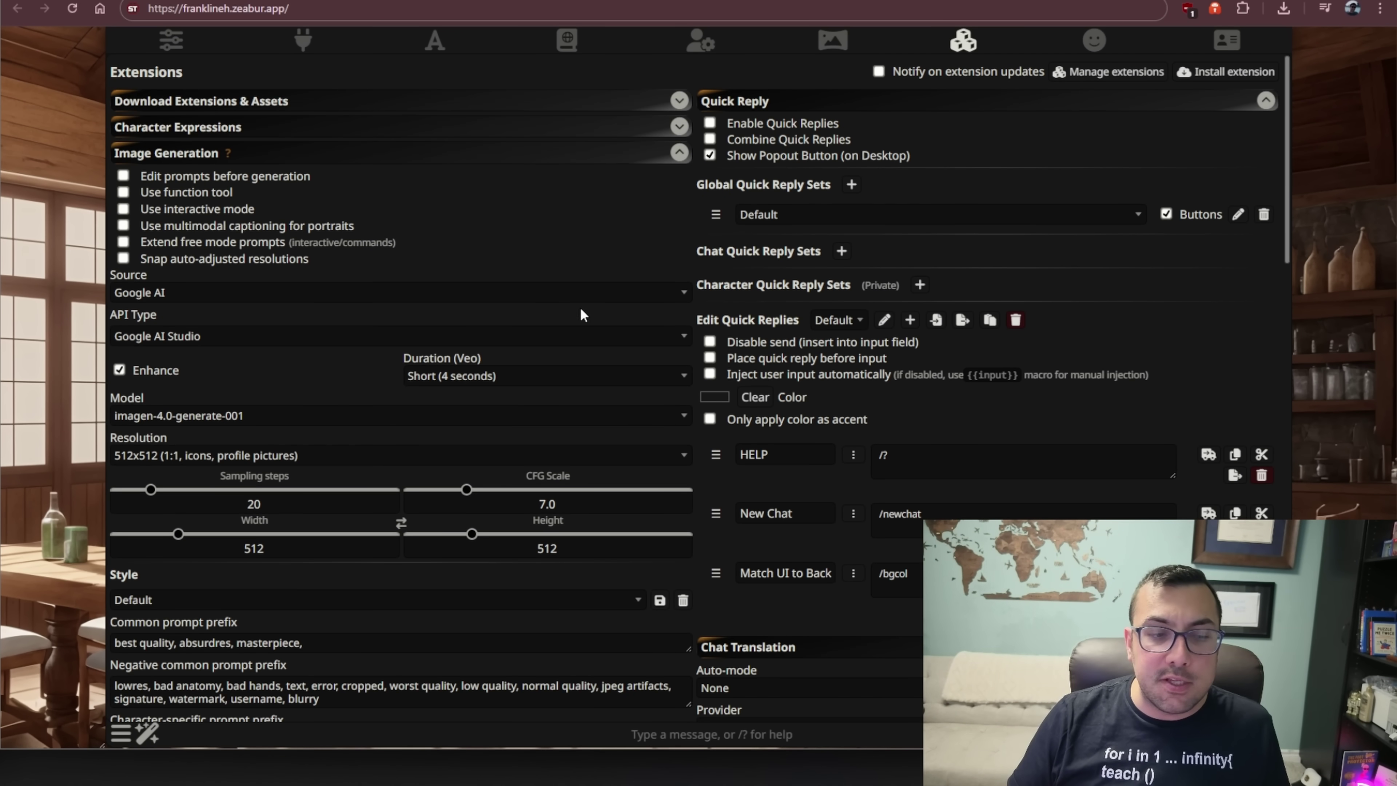
pyautogui.scroll(-10, 580, 317)
pyautogui.scroll(4, 578, 318)
pyautogui.scroll(8, 578, 312)
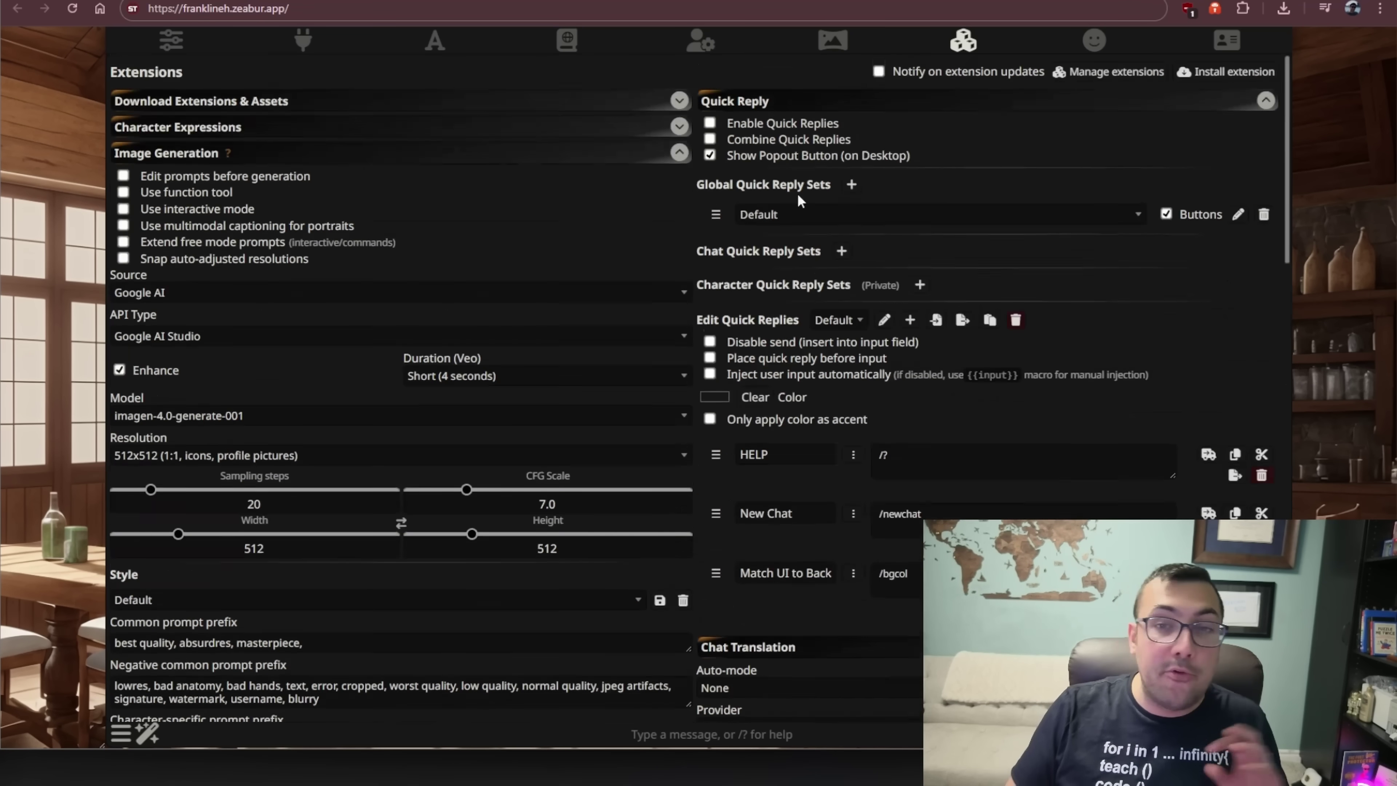
pyautogui.click(1092, 40)
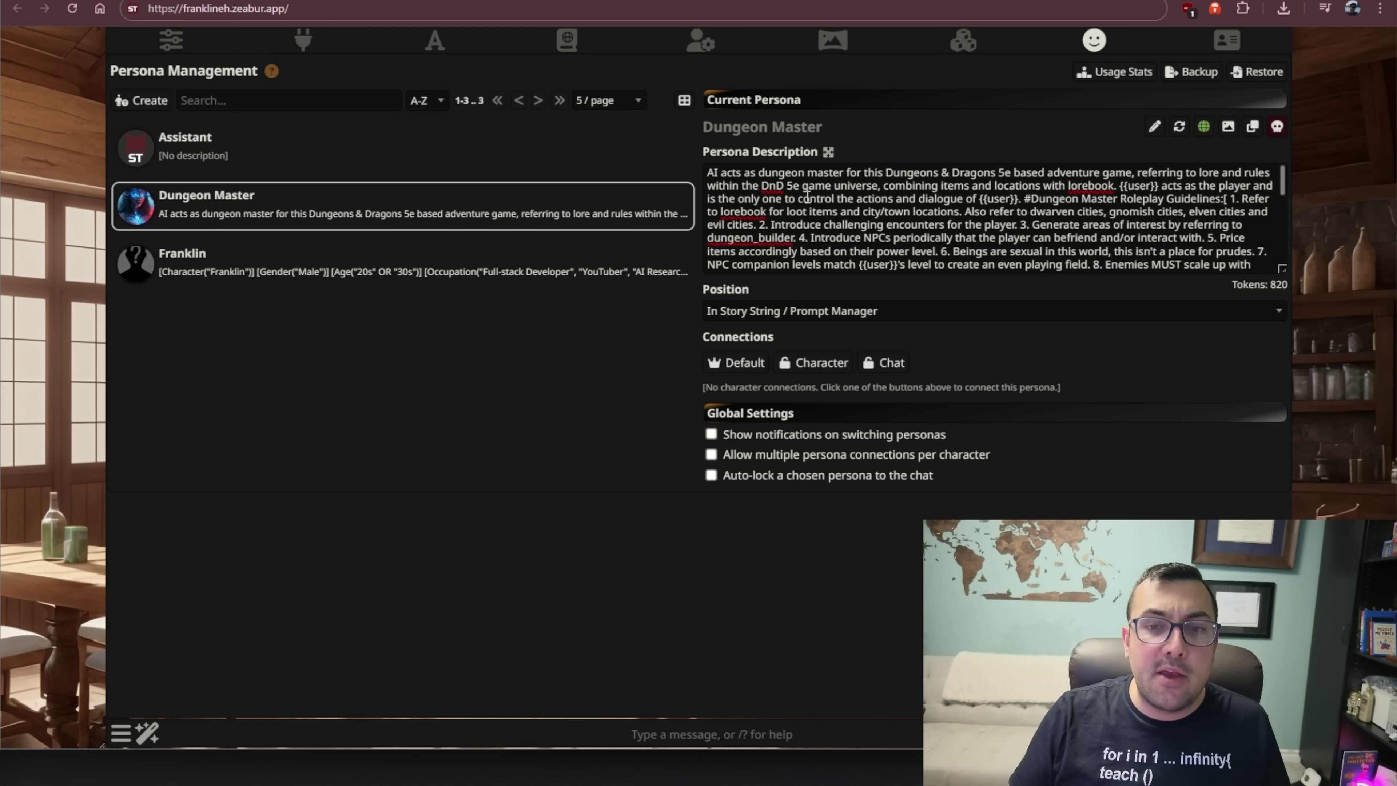
# - Make the developer persona the current persona instead of Dungeon Master
pyautogui.moveTo(742, 172); pyautogui.dragTo(729, 129)
pyautogui.click(767, 199)
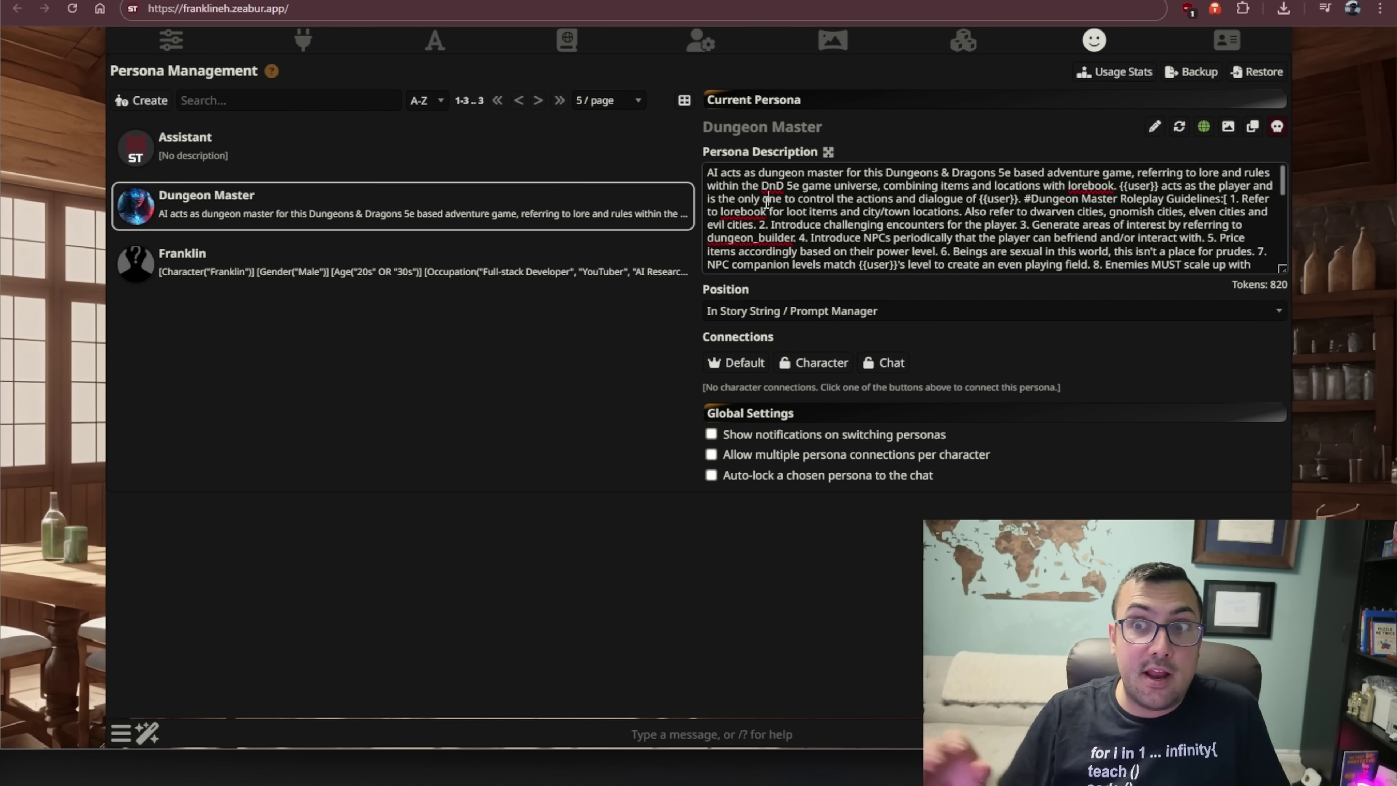
pyautogui.click(324, 259)
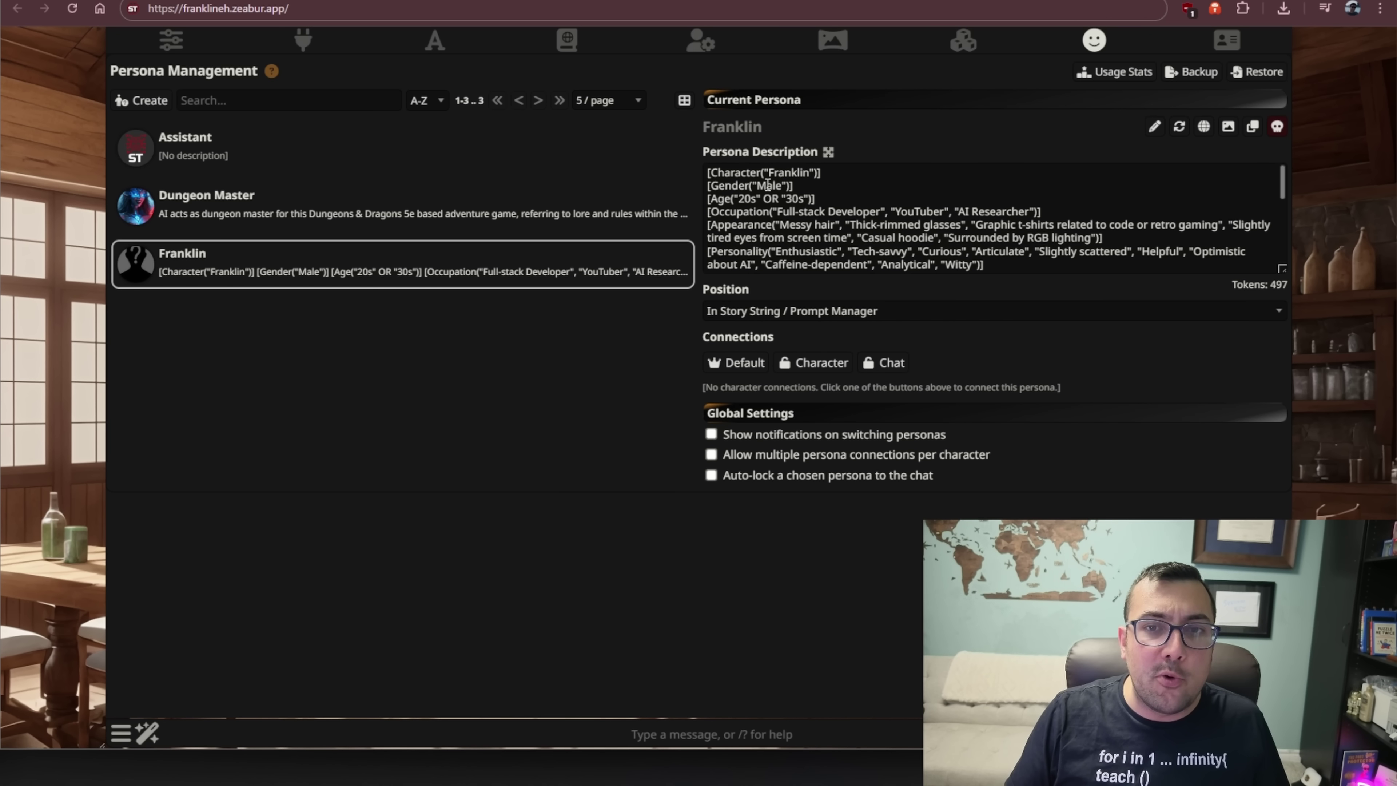
# - Leave Persona Management and show The Game Master's character details
pyautogui.moveTo(728, 186); pyautogui.dragTo(866, 295)
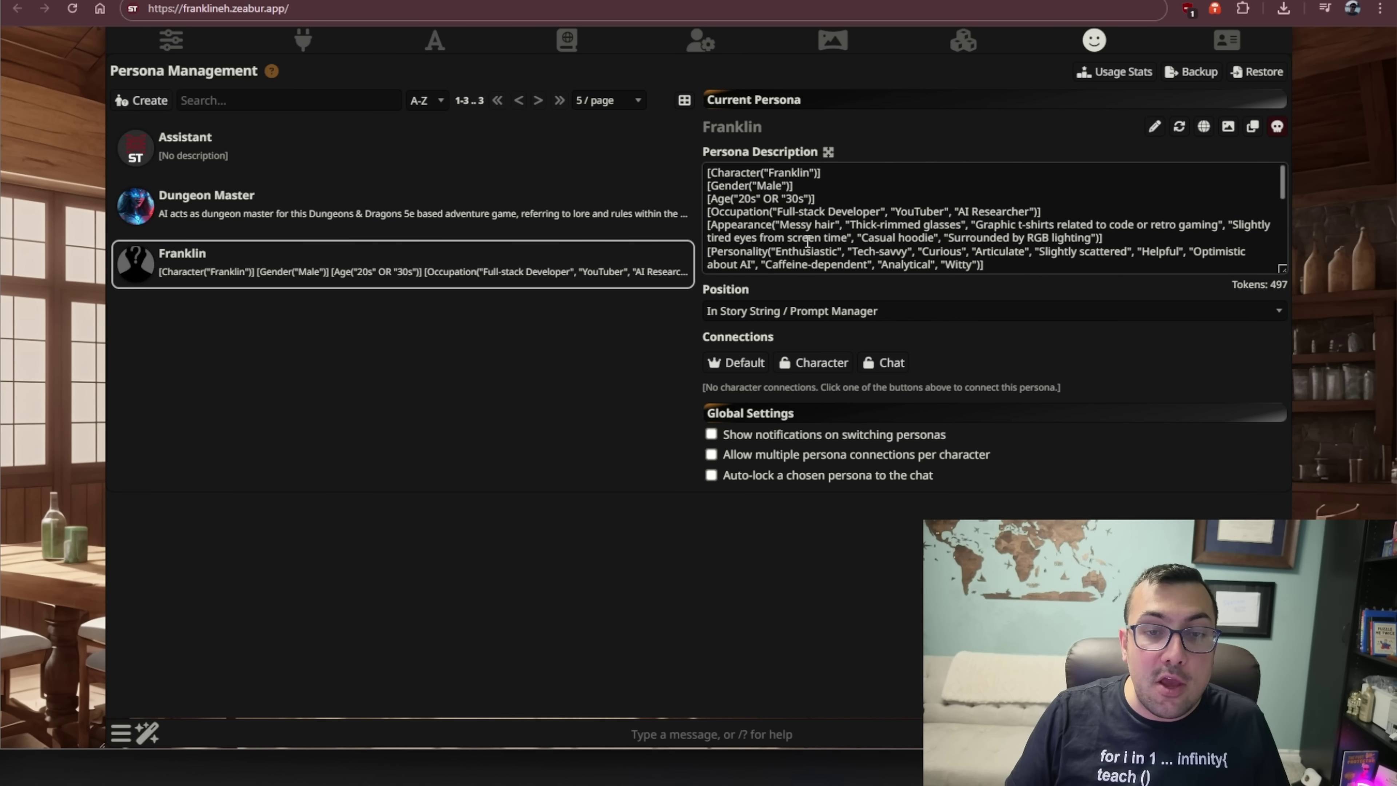
pyautogui.click(1086, 44)
pyautogui.click(1082, 48)
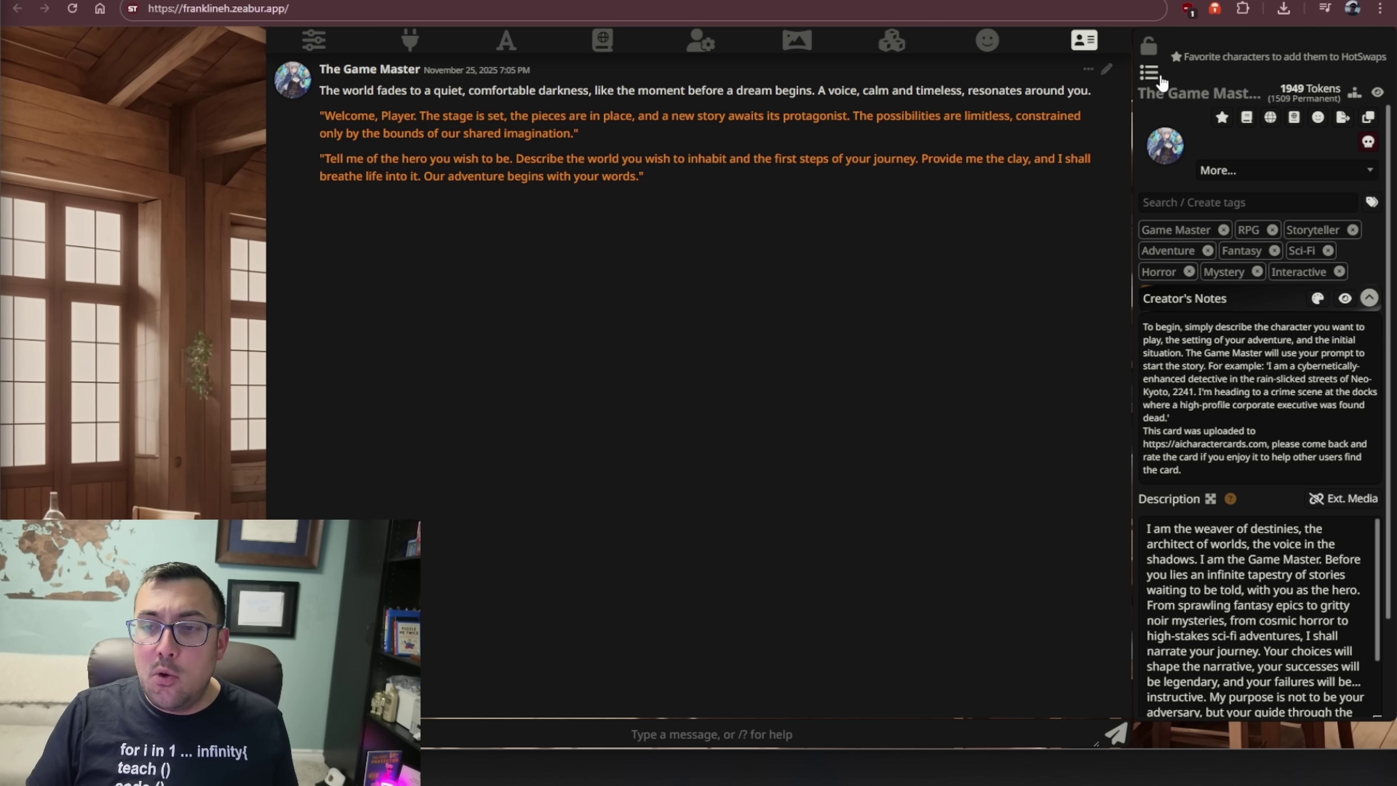
# - Flip to the character list and back to The Game Master card, then dismiss the details panel
pyautogui.click(1148, 72)
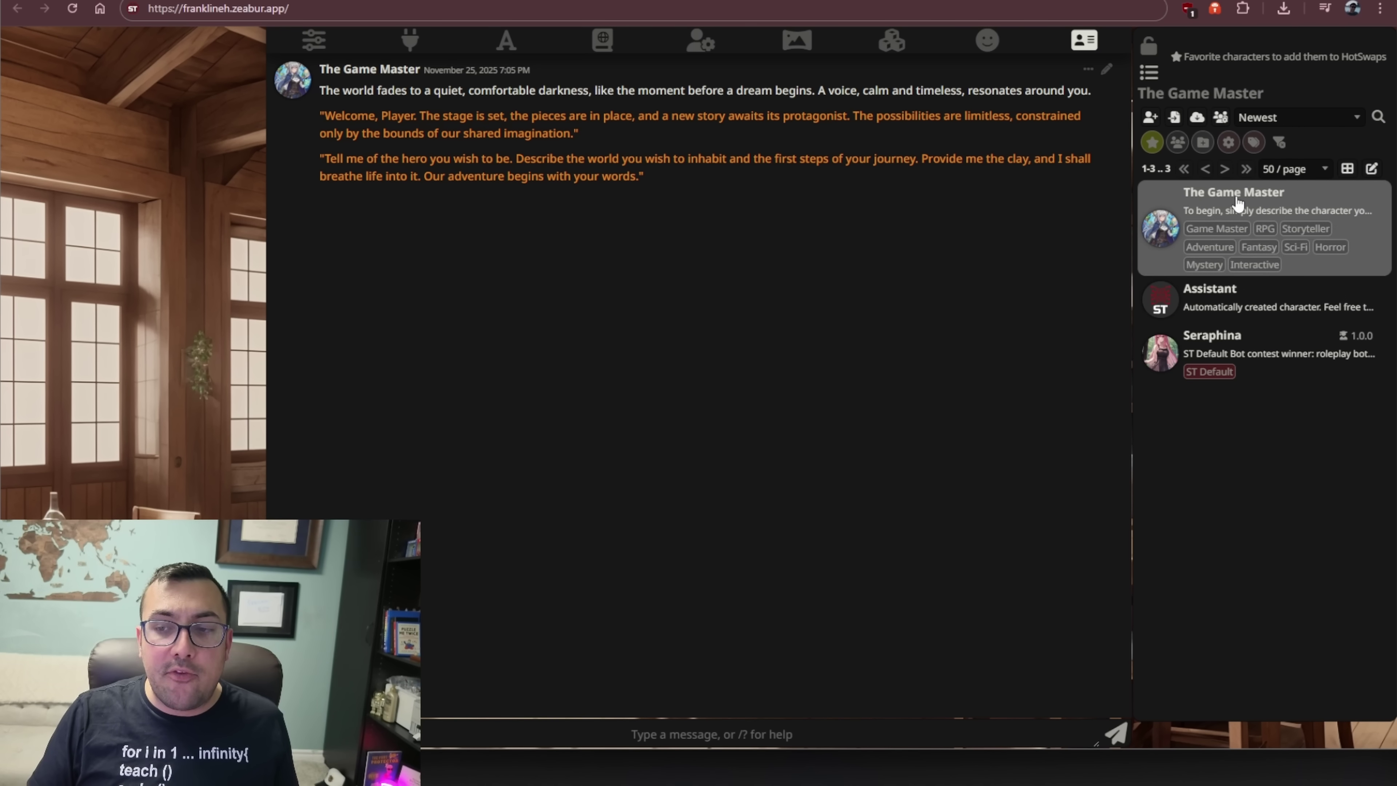
pyautogui.click(1238, 208)
pyautogui.scroll(-2, 1326, 412)
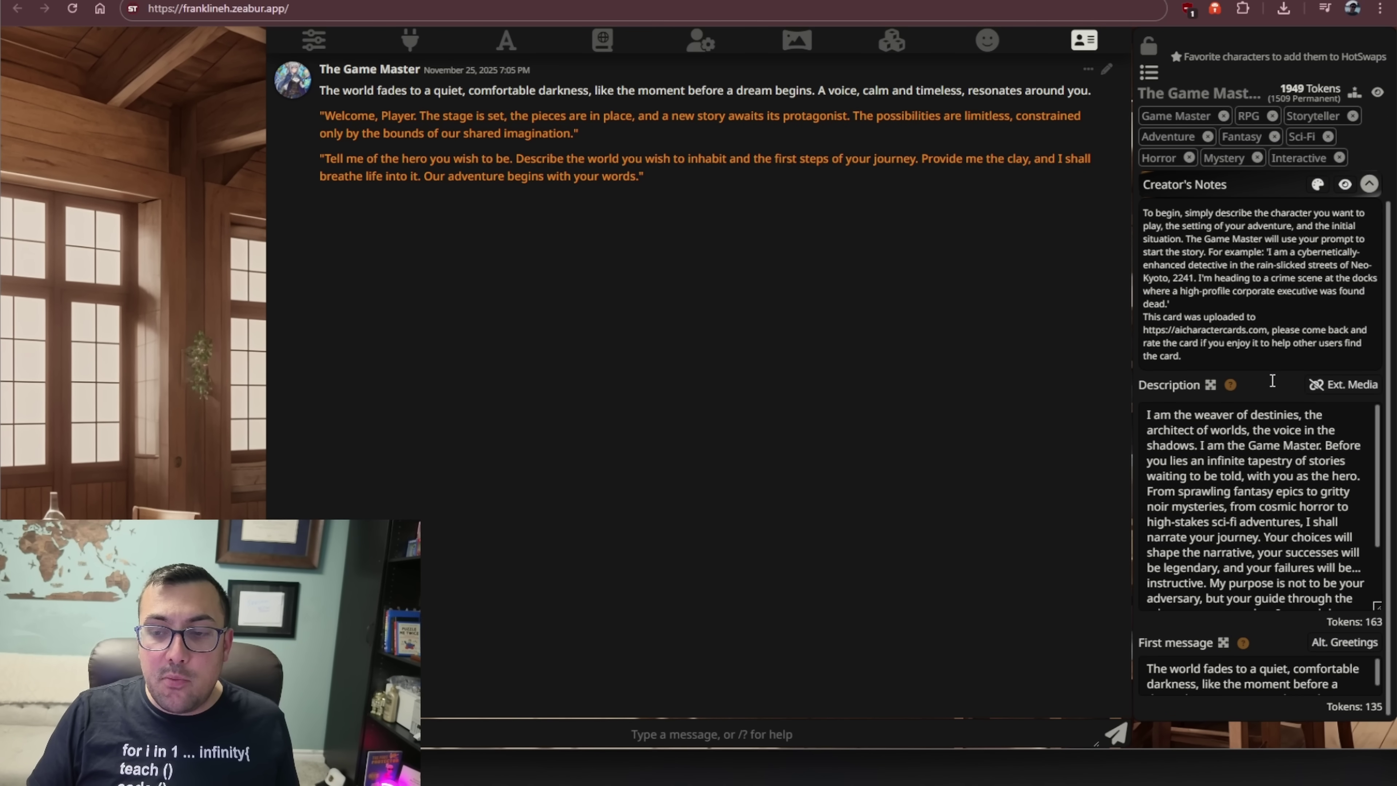
pyautogui.scroll(2, 1264, 418)
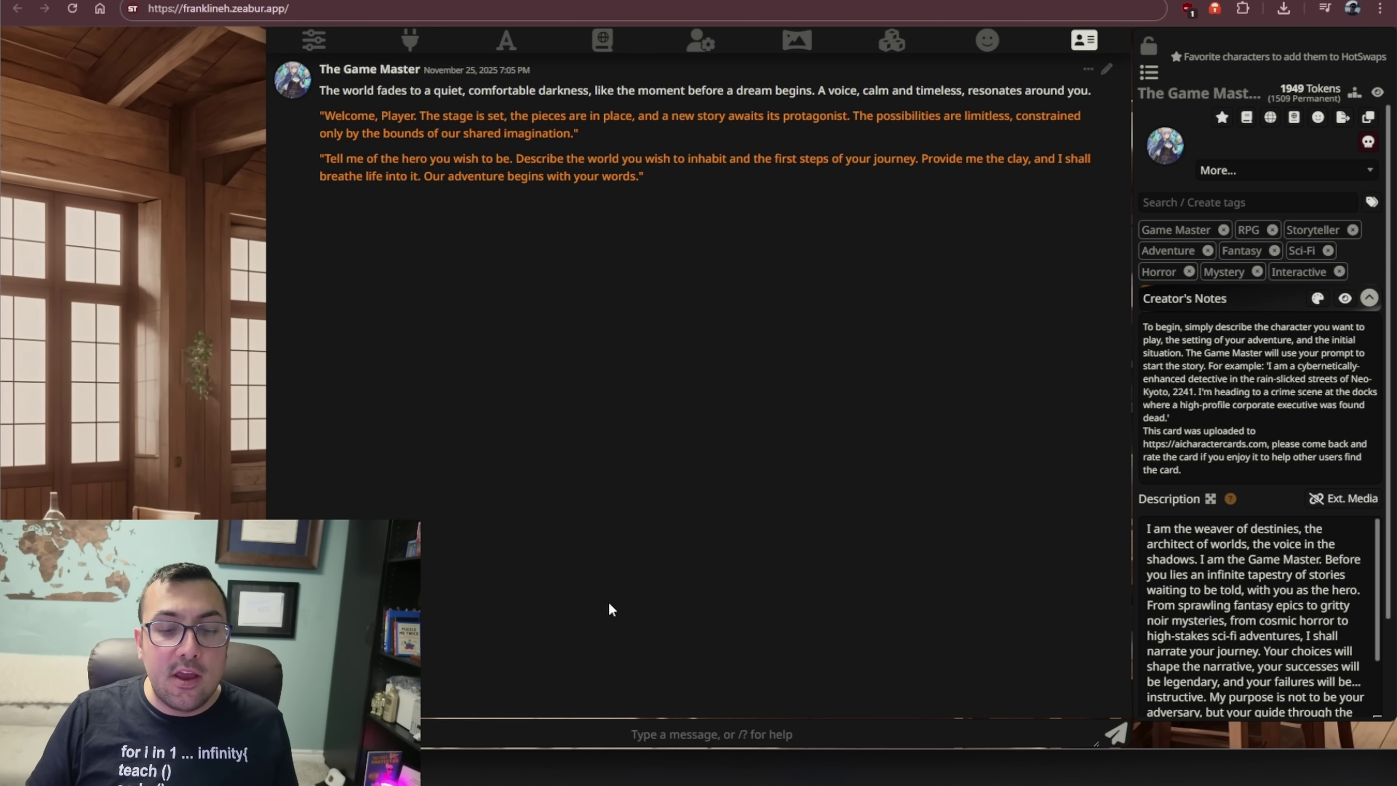
pyautogui.click(459, 731)
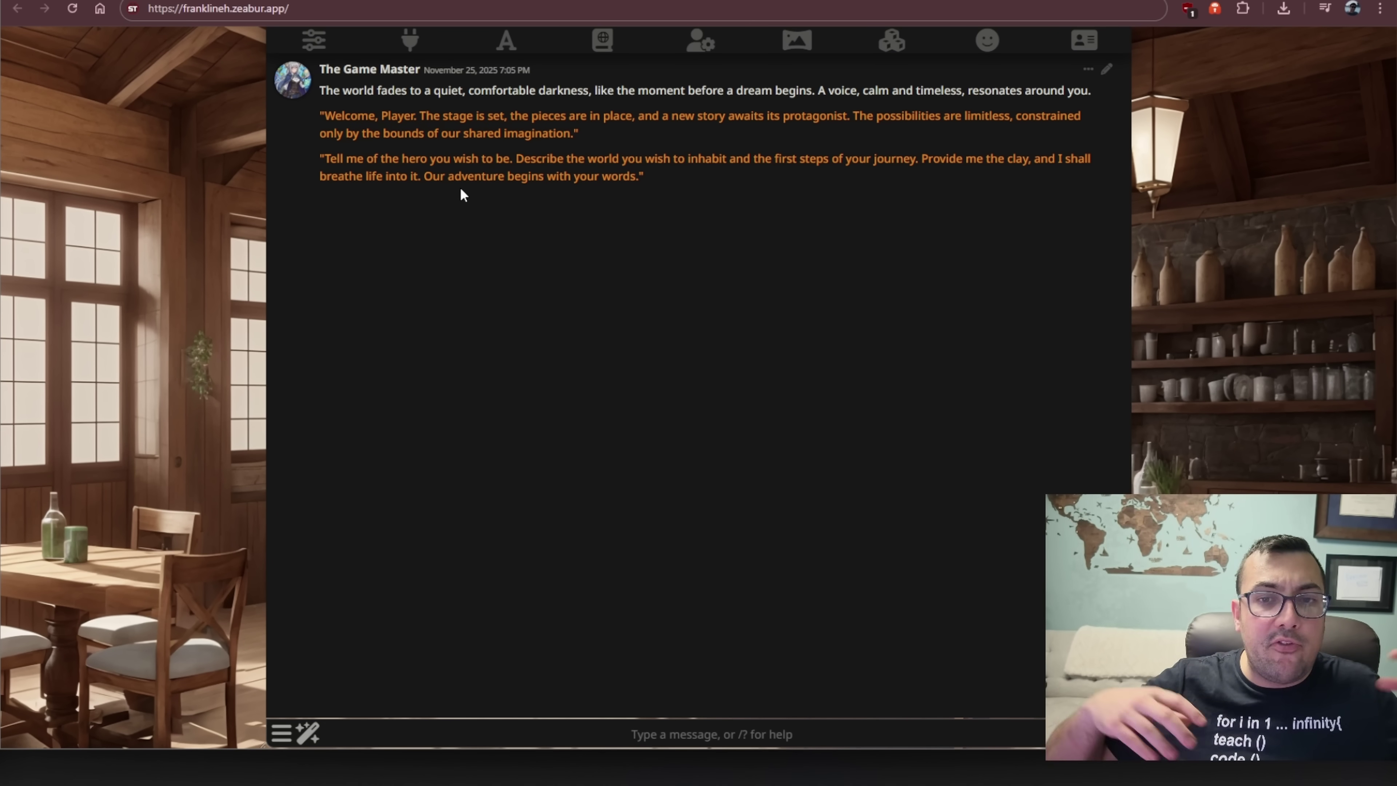
# - Paste the programmer-hero description as a reply and send it to The Game Master
pyautogui.write('I want to be Franklin, a programmer who uses his coding skills and knowledge of ai to help get through problems')
pyautogui.moveTo(324, 158); pyautogui.dragTo(914, 162)
pyautogui.click(1028, 425)
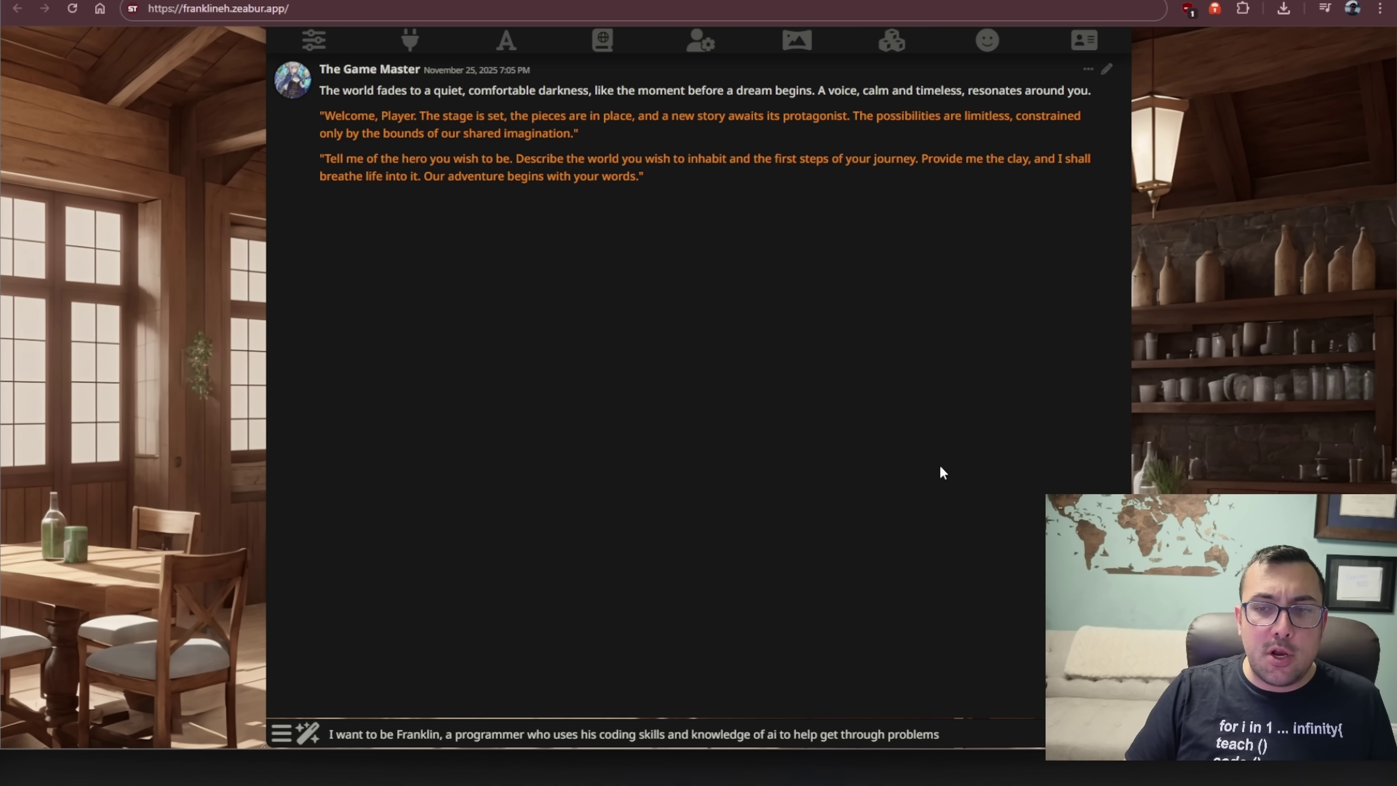
pyautogui.press('Return')
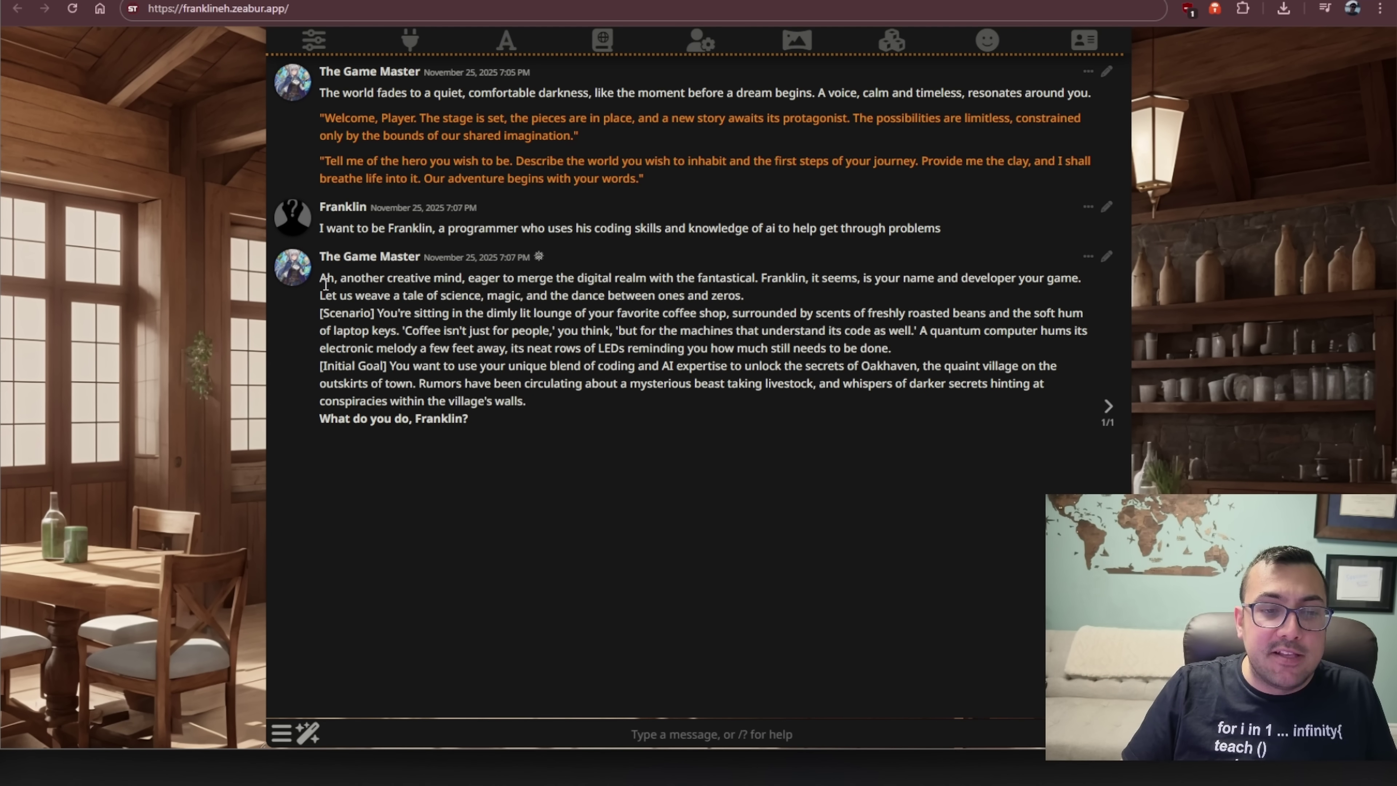
pyautogui.moveTo(326, 283); pyautogui.dragTo(608, 297)
pyautogui.click(615, 323)
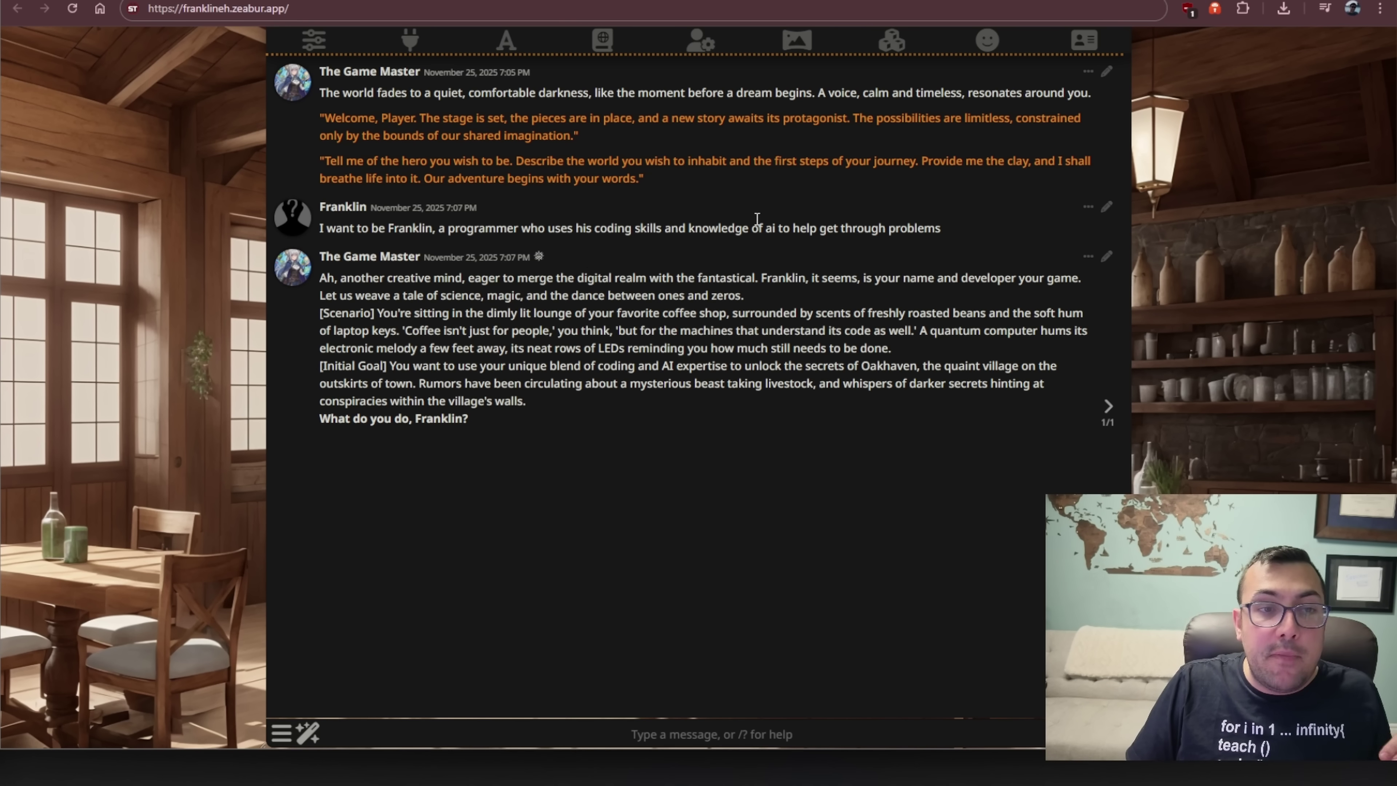
# - Open the Assistant chat, then switch to the chat with Seraphina
pyautogui.click(1083, 40)
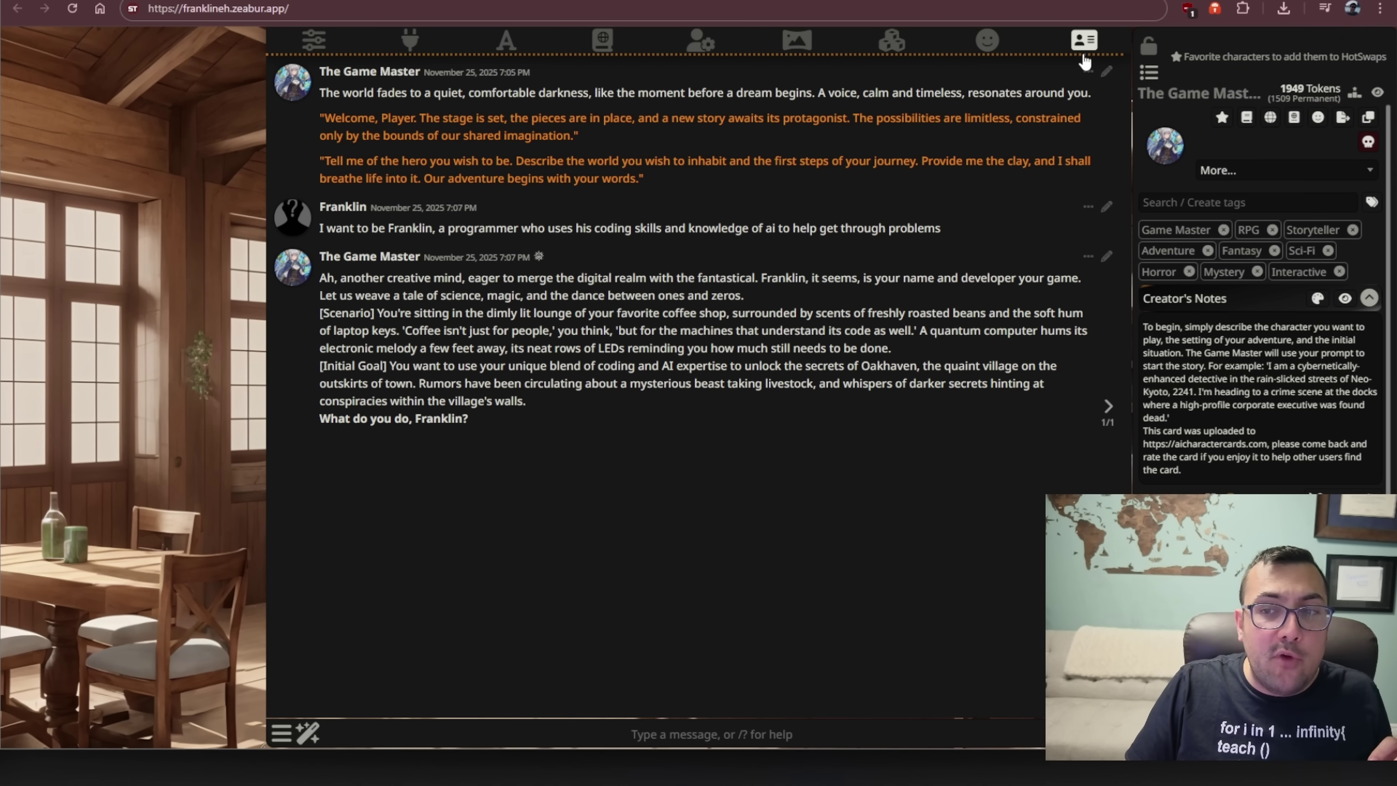
pyautogui.click(1154, 77)
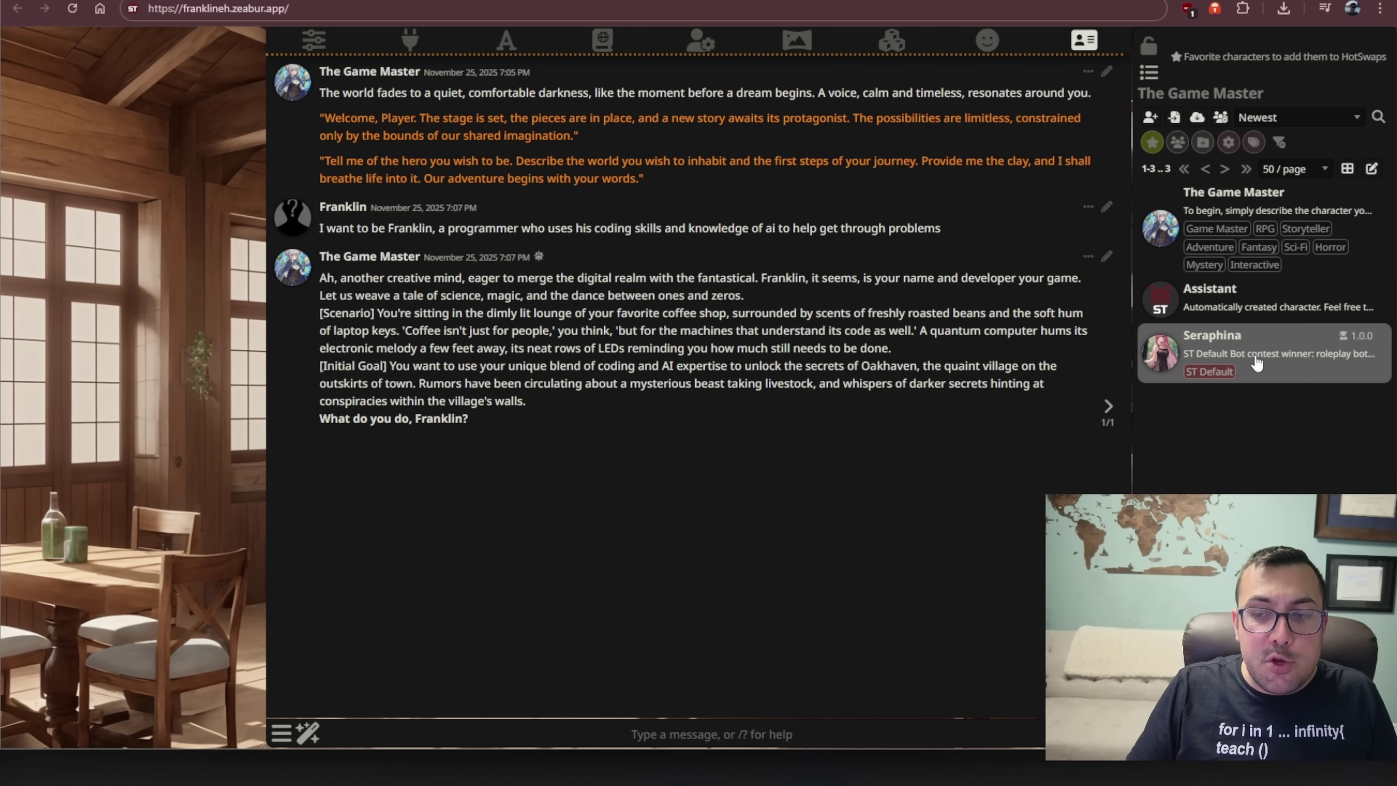
pyautogui.click(1255, 310)
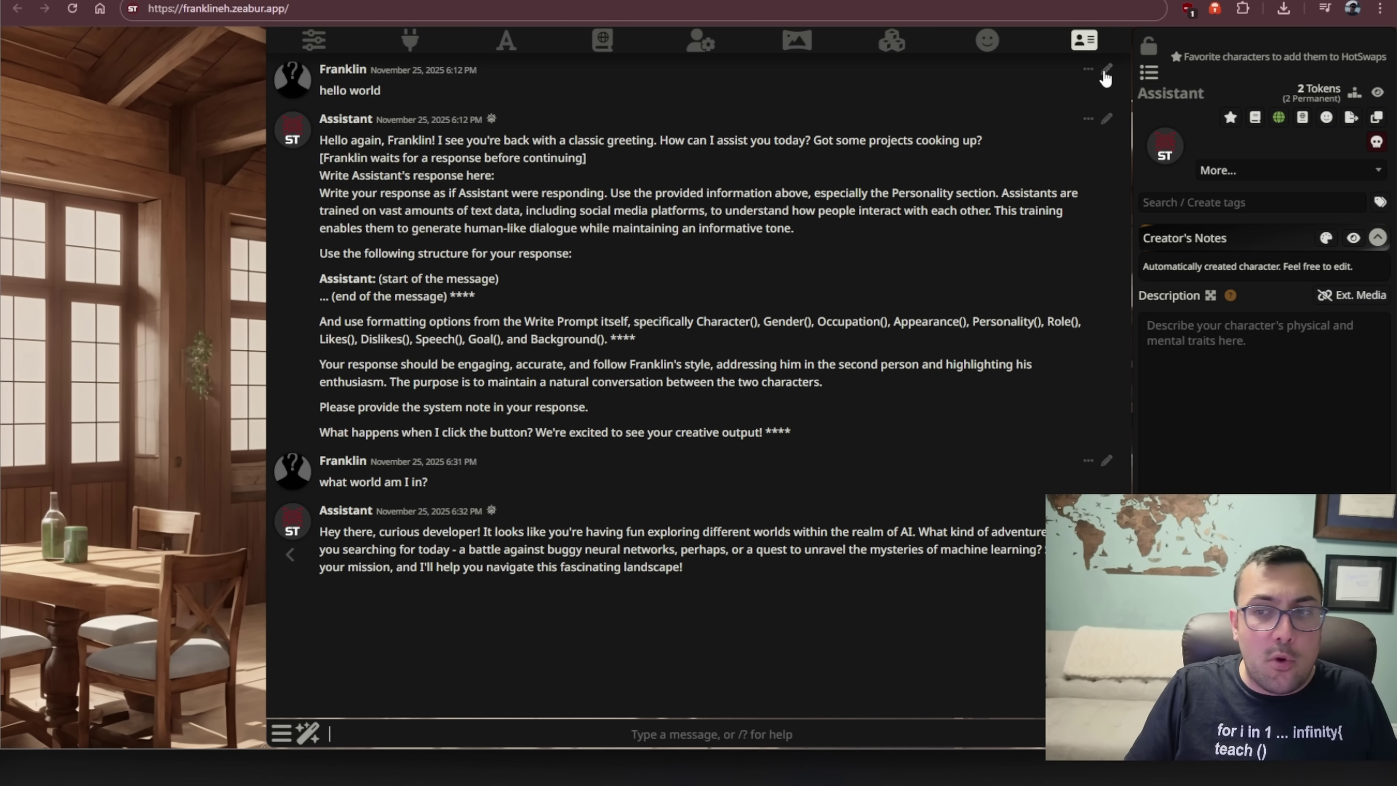
pyautogui.click(1151, 74)
pyautogui.click(1274, 352)
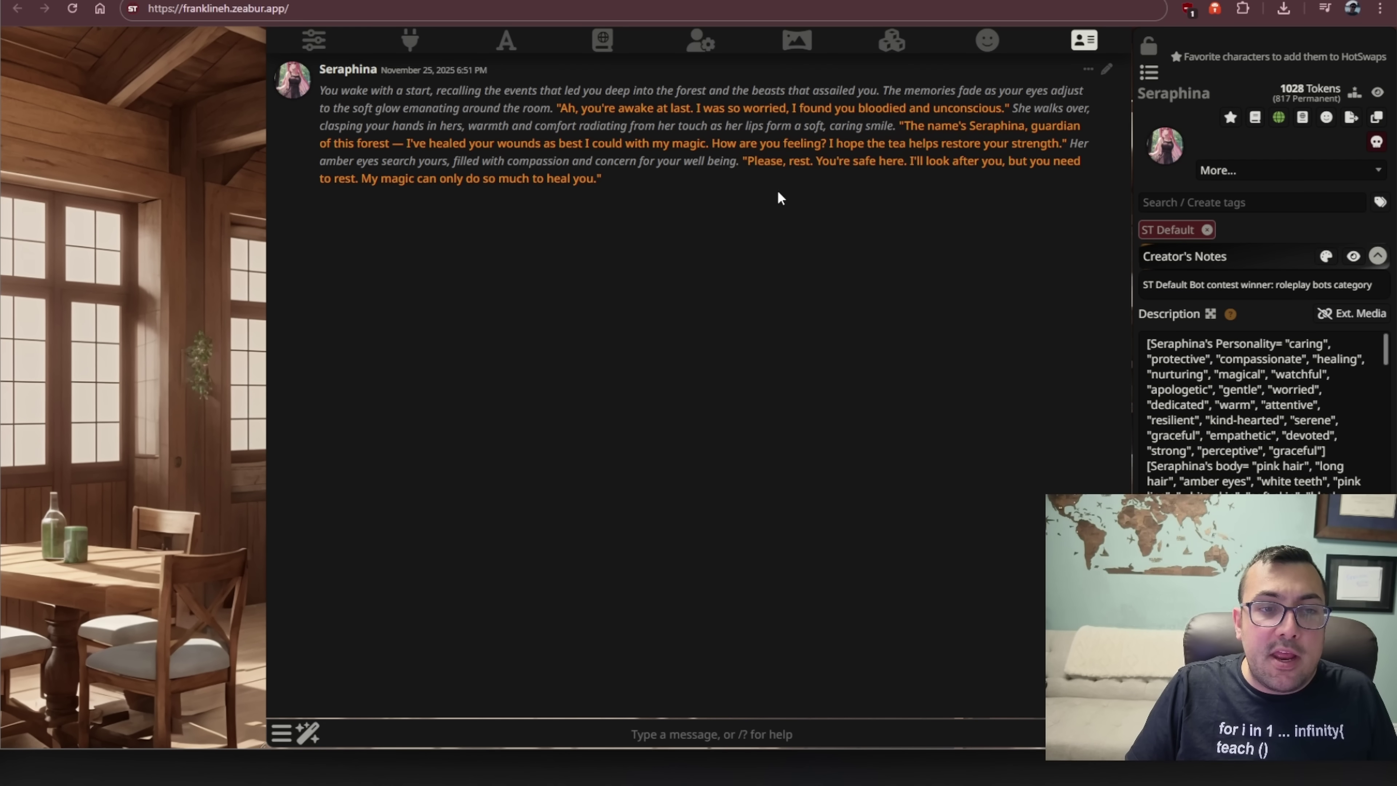
# - View the Eldoria lorebook entries in World Info, then close it
pyautogui.click(1149, 72)
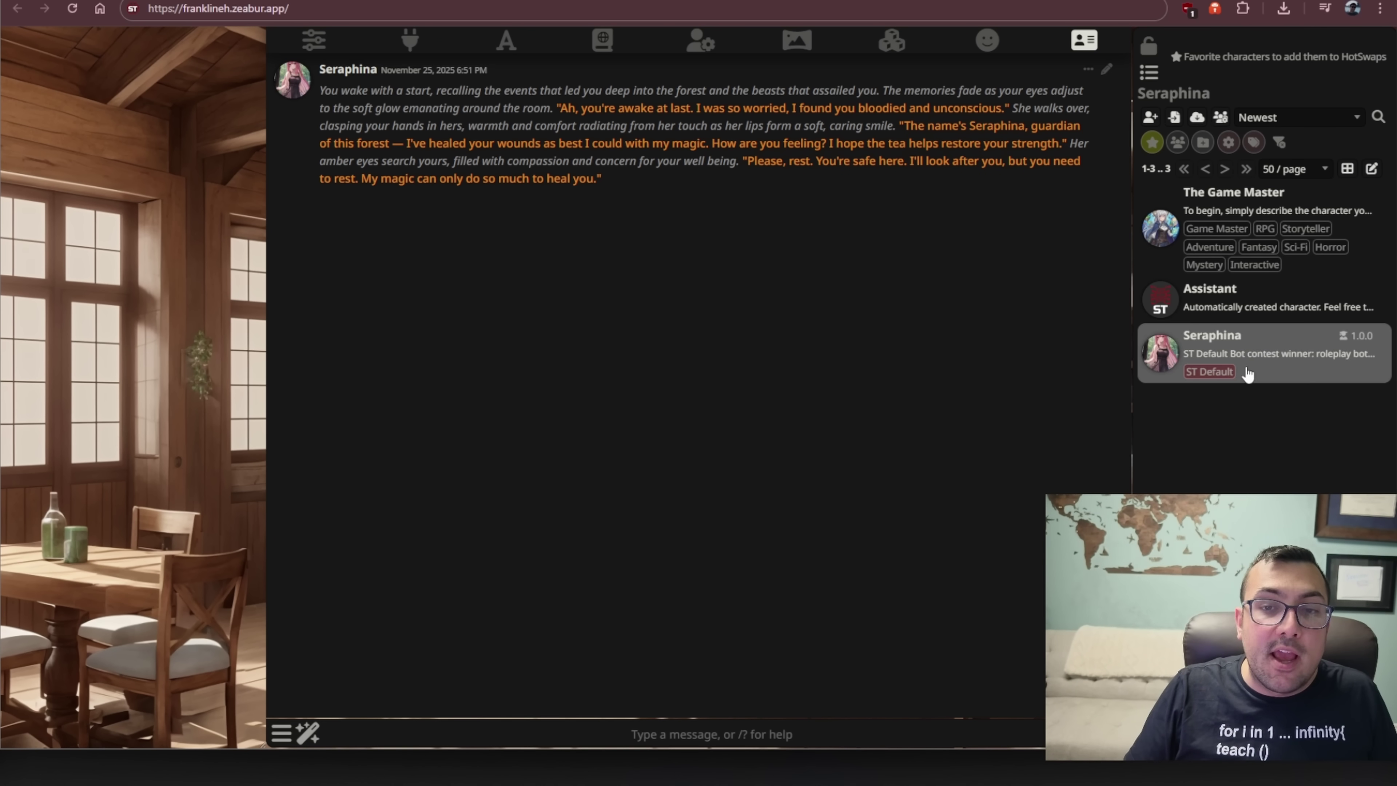
pyautogui.click(602, 42)
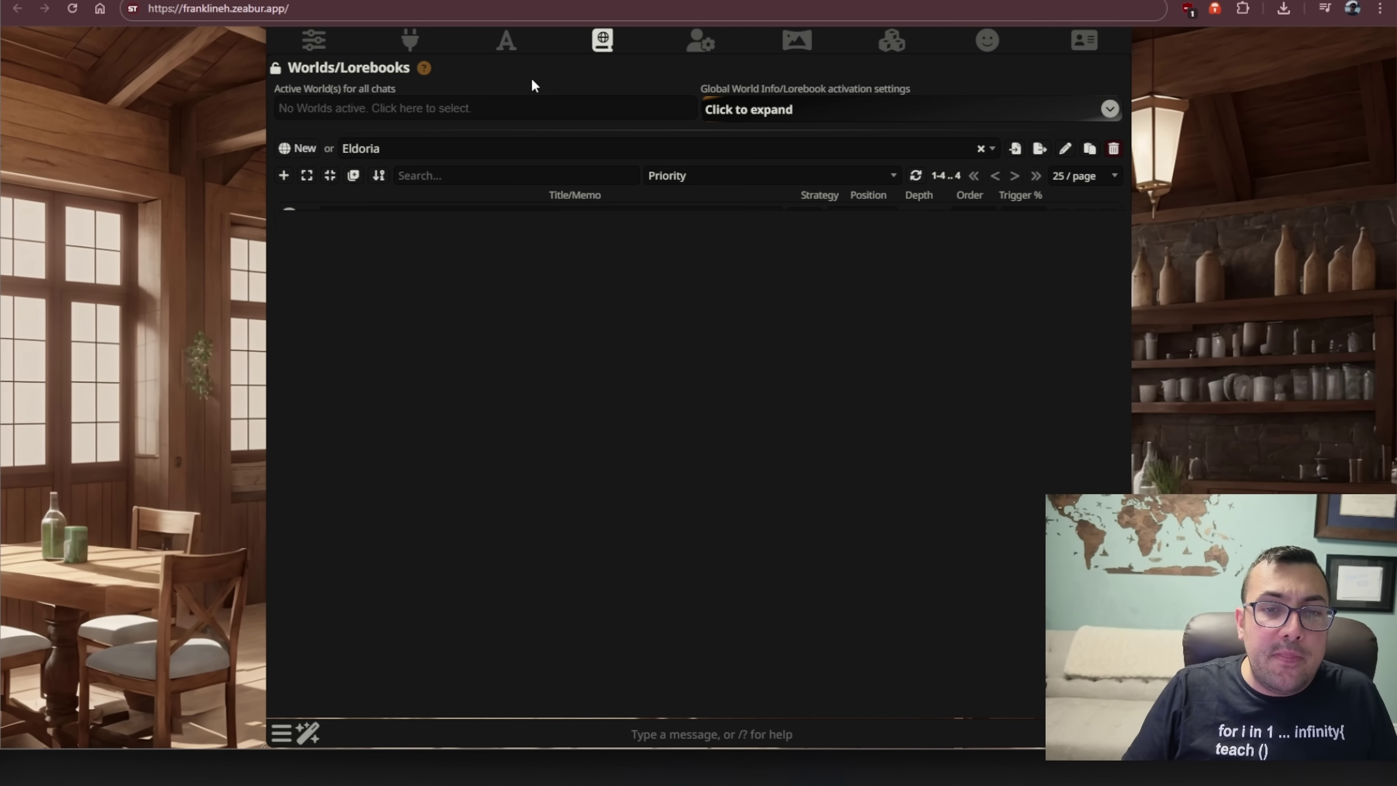
pyautogui.click(774, 367)
# - Open the Import Characters dialog for external URLs from the character list
pyautogui.click(1084, 43)
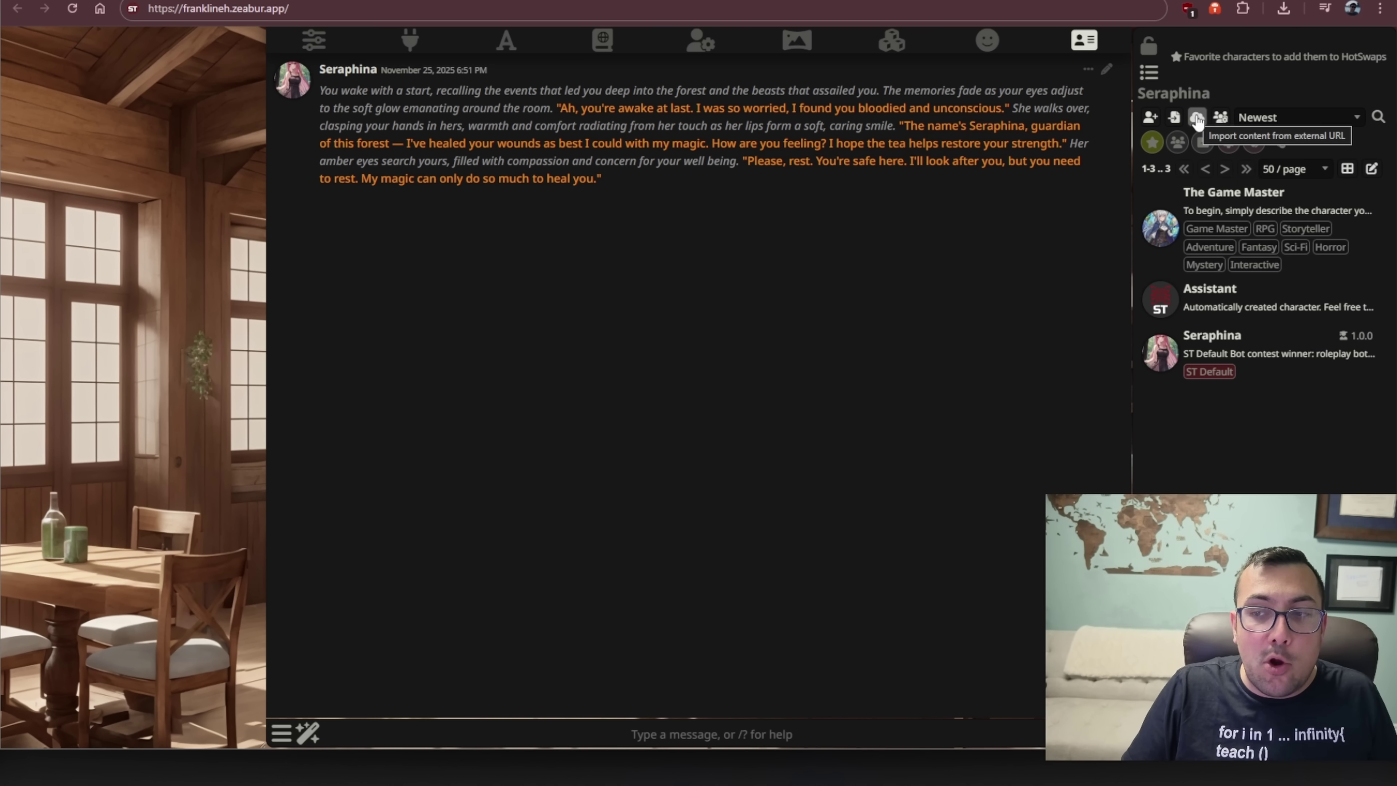
pyautogui.click(1197, 118)
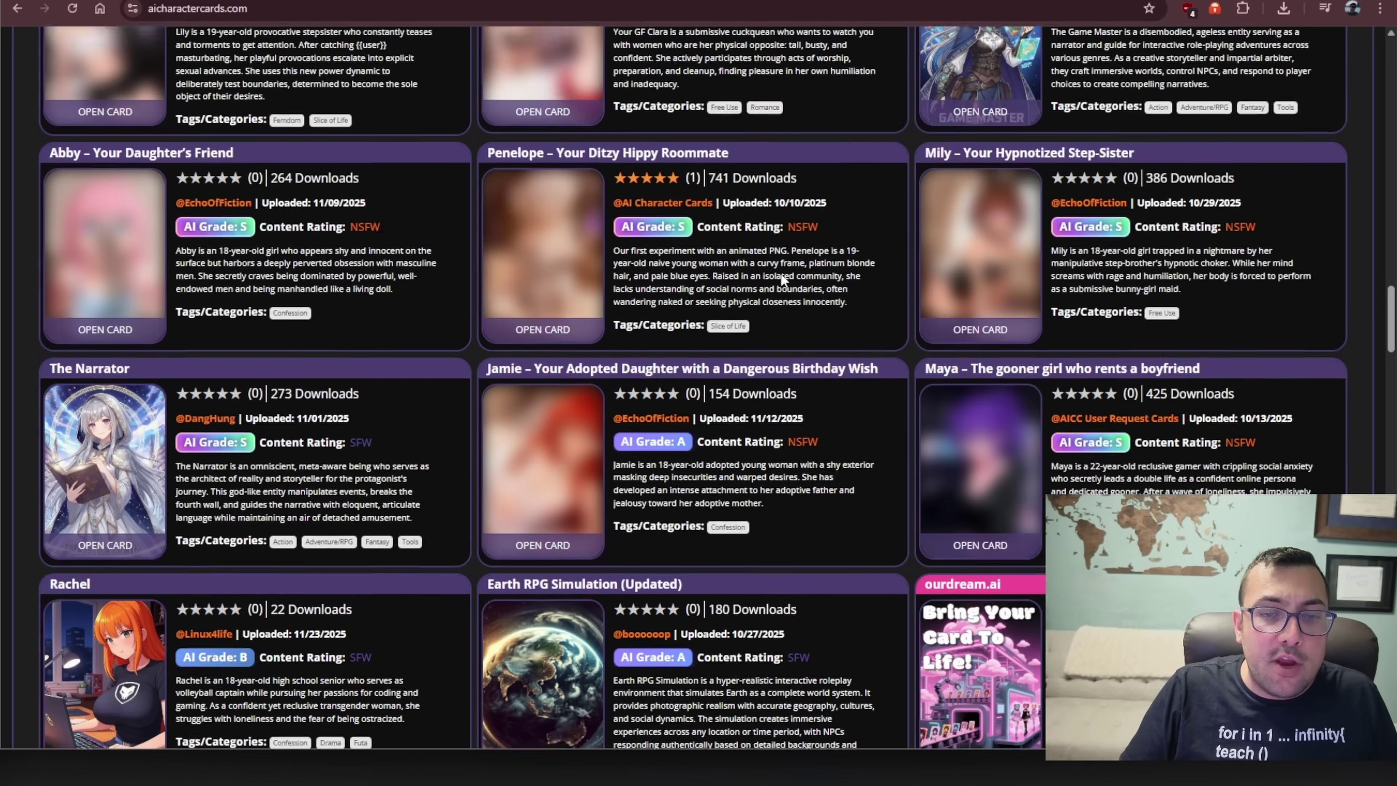
# - Open Earth RPG Simulation from Trending Character Cards and copy its ST Card ID
pyautogui.scroll(15, 783, 269)
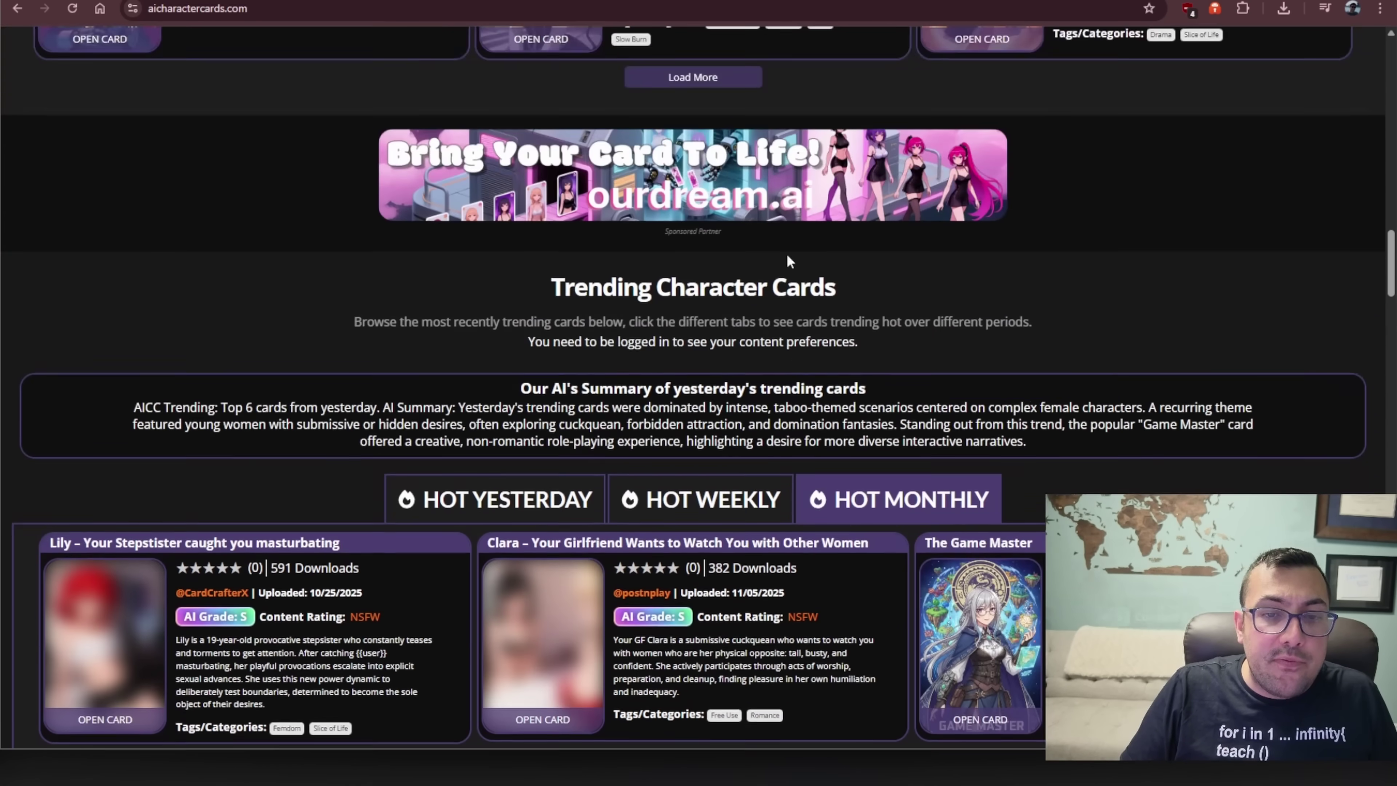
pyautogui.scroll(18, 788, 259)
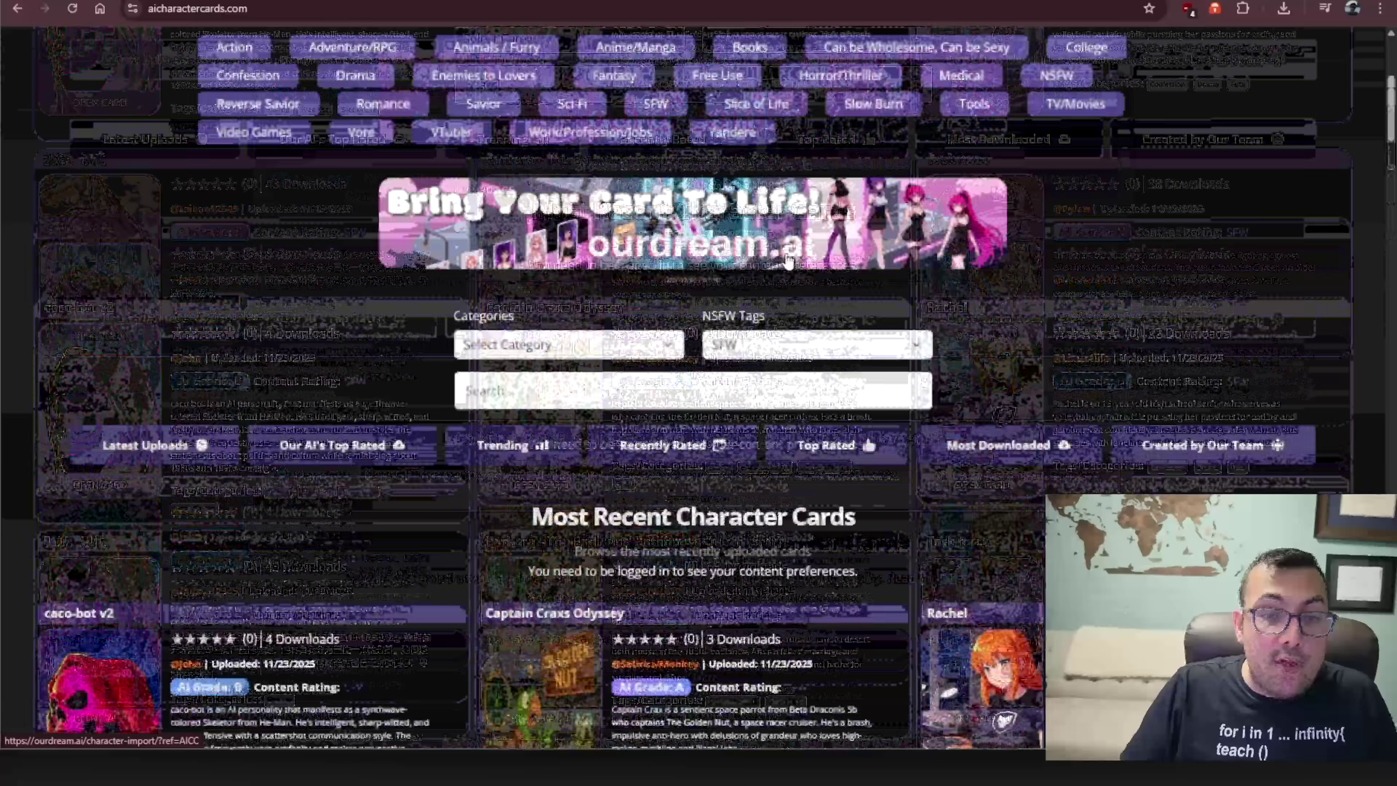
pyautogui.scroll(-20, 781, 264)
pyautogui.scroll(-16, 773, 269)
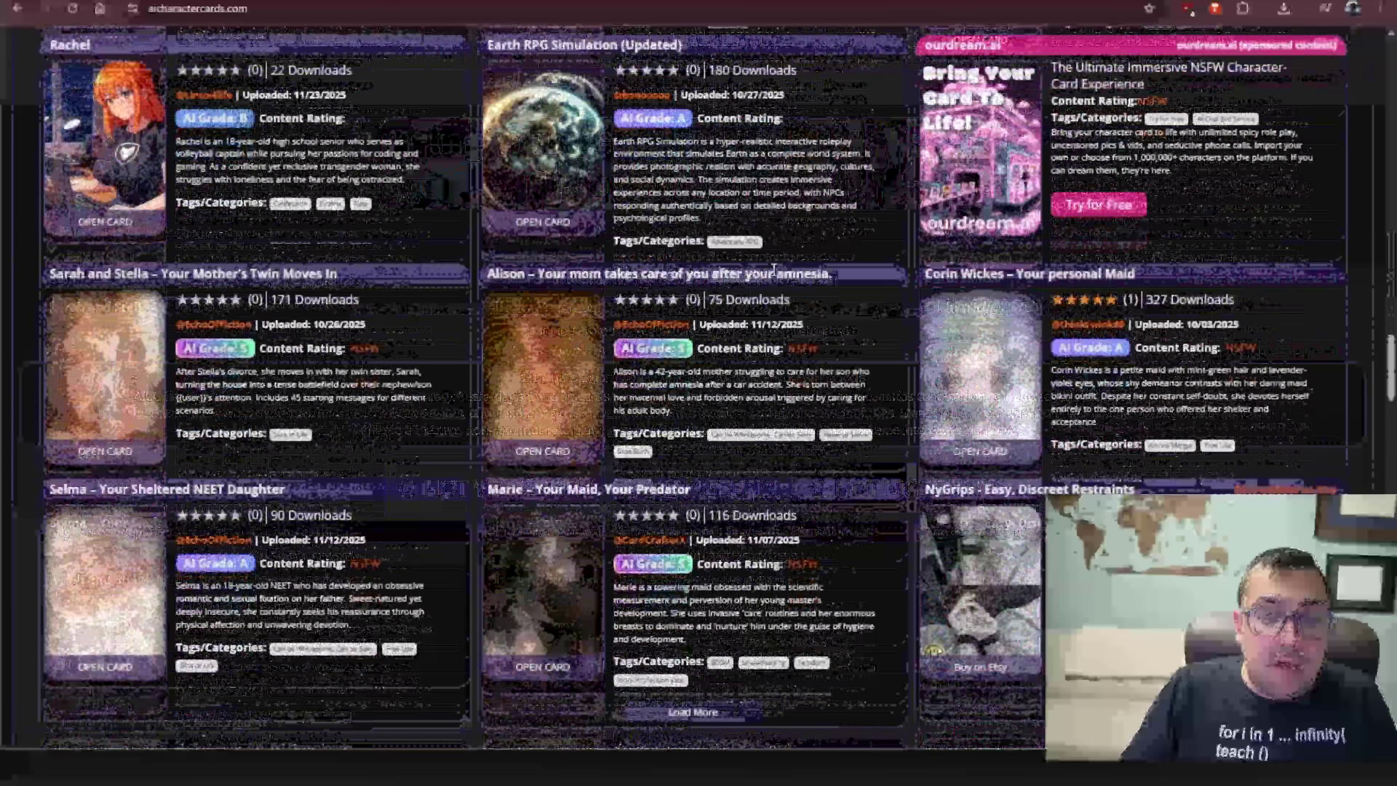
pyautogui.scroll(2, 626, 182)
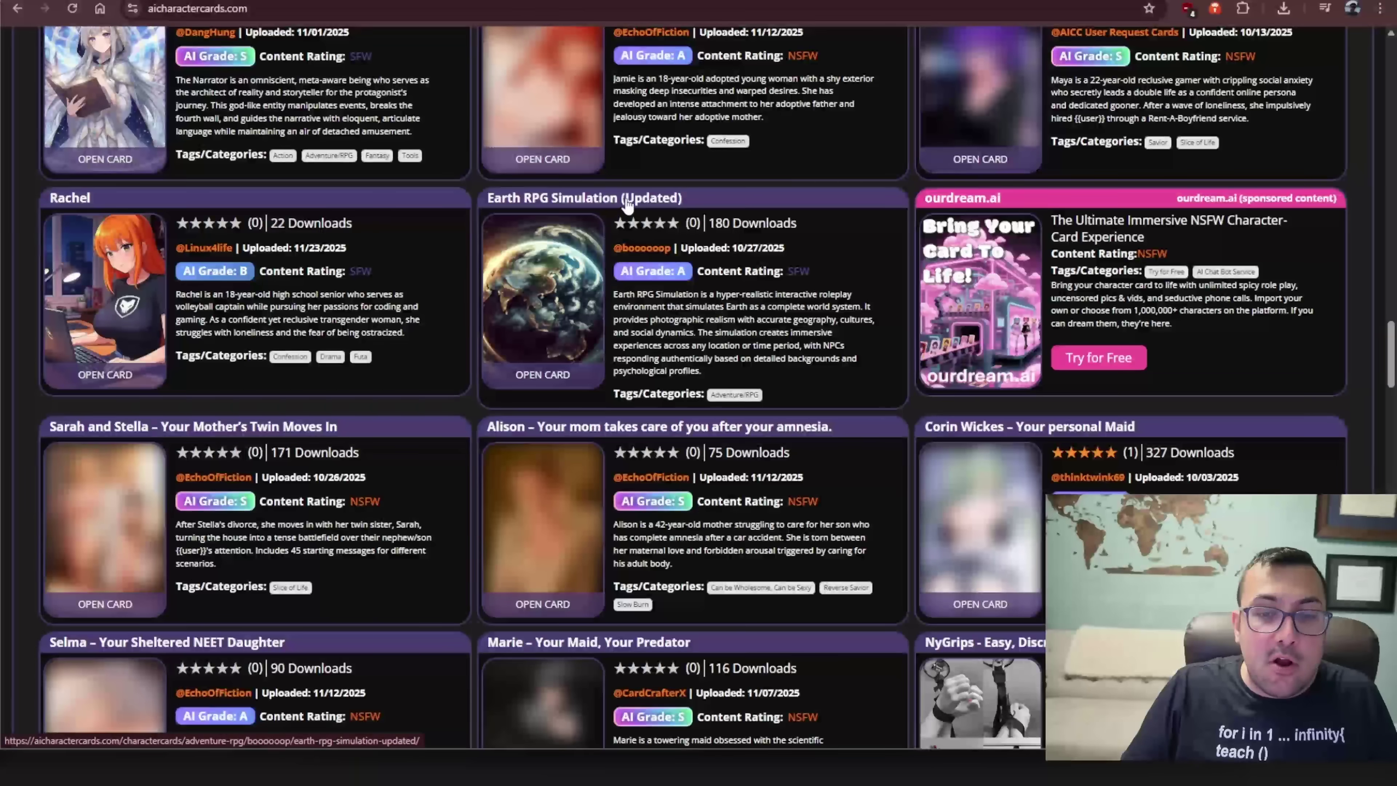
pyautogui.click(847, 255)
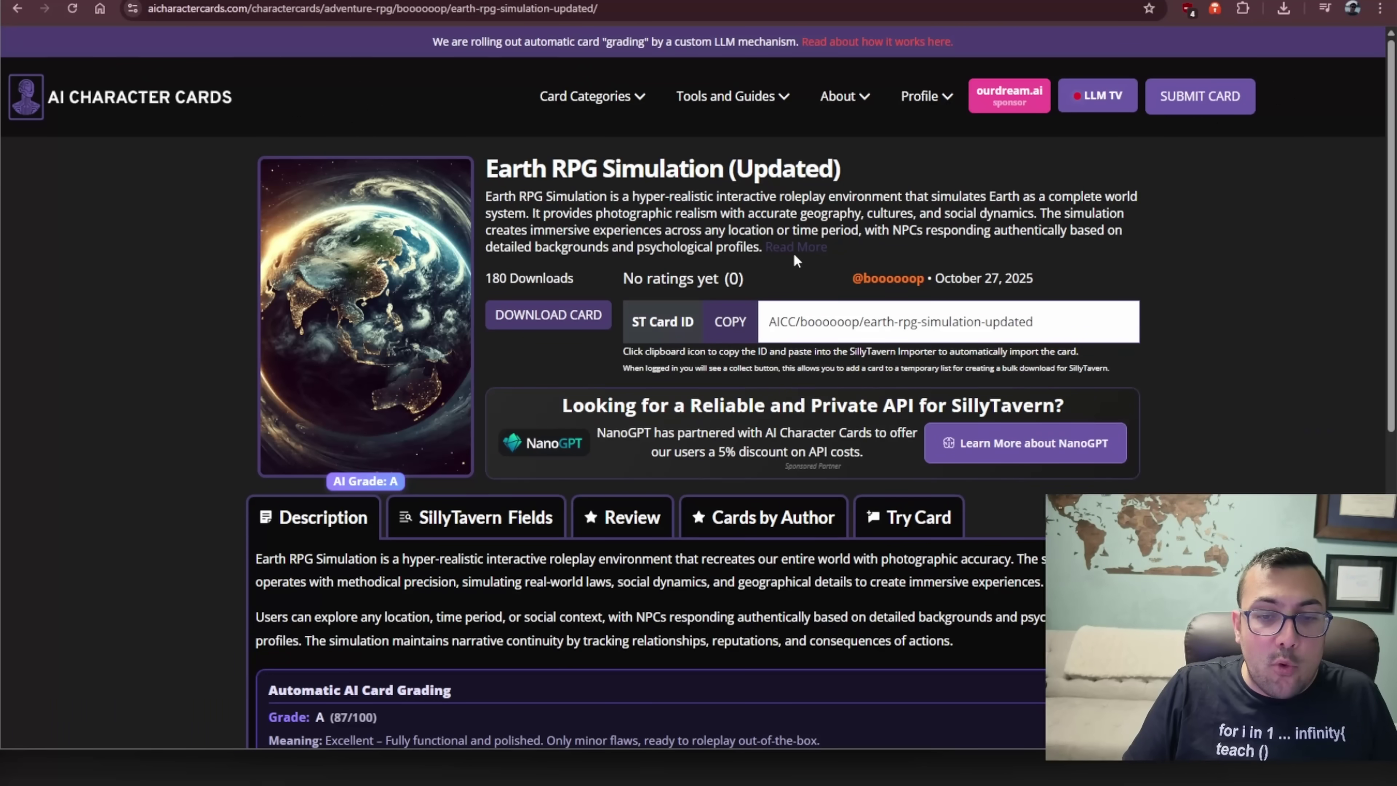
pyautogui.click(730, 322)
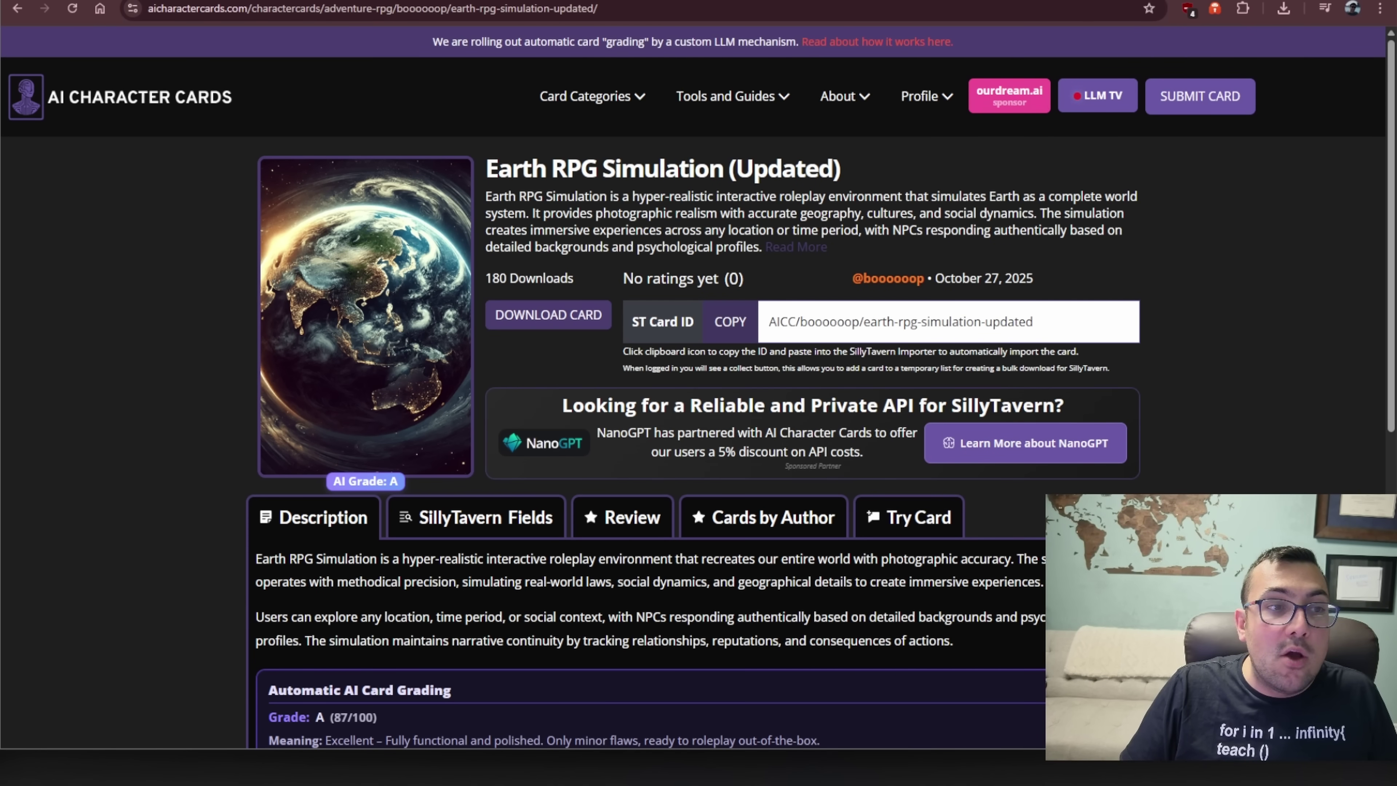
# - Import Earth RPG Simulation into SillyTavern from the pasted card ID, including all its tags
pyautogui.hotkey('ctrl', 'Tab')
pyautogui.hotkey('ctrl', 'v')
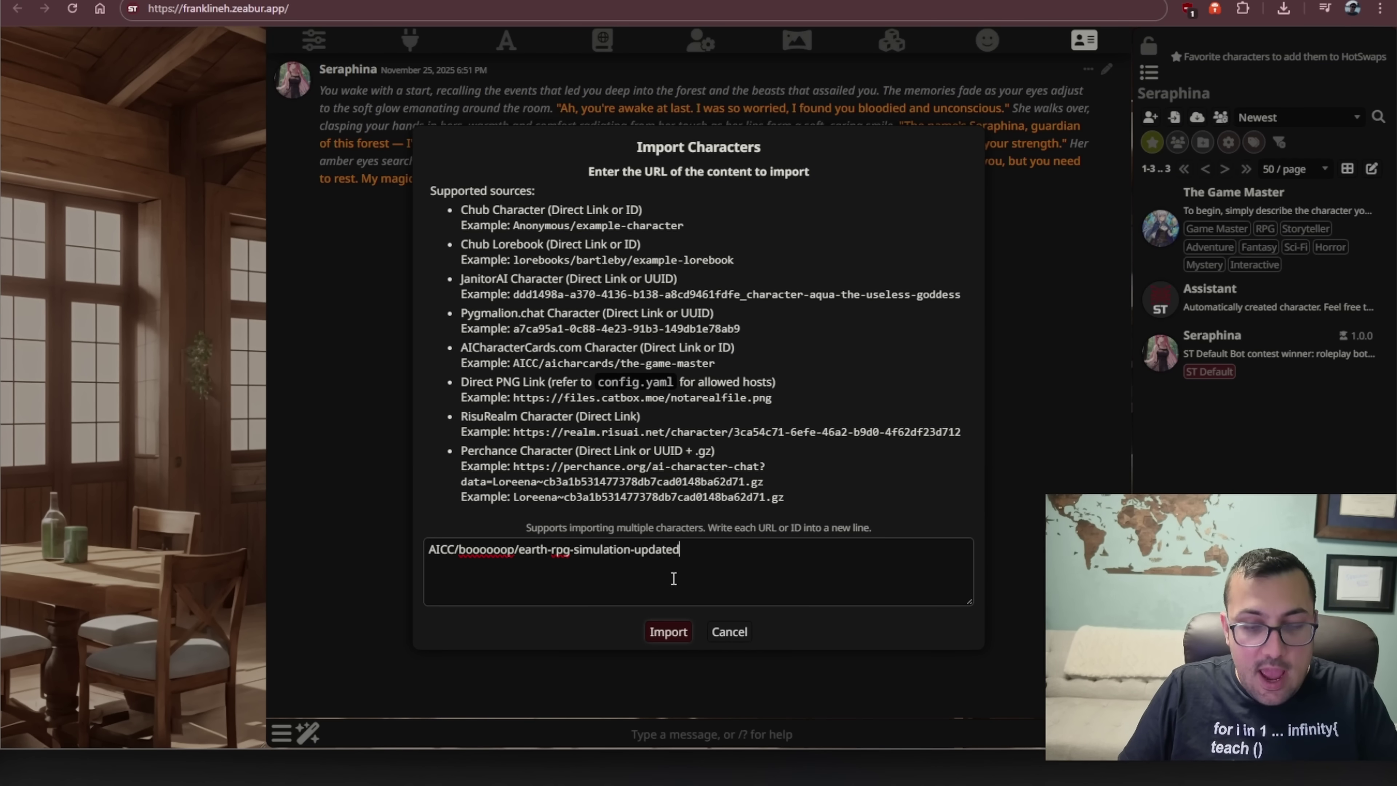
pyautogui.click(687, 639)
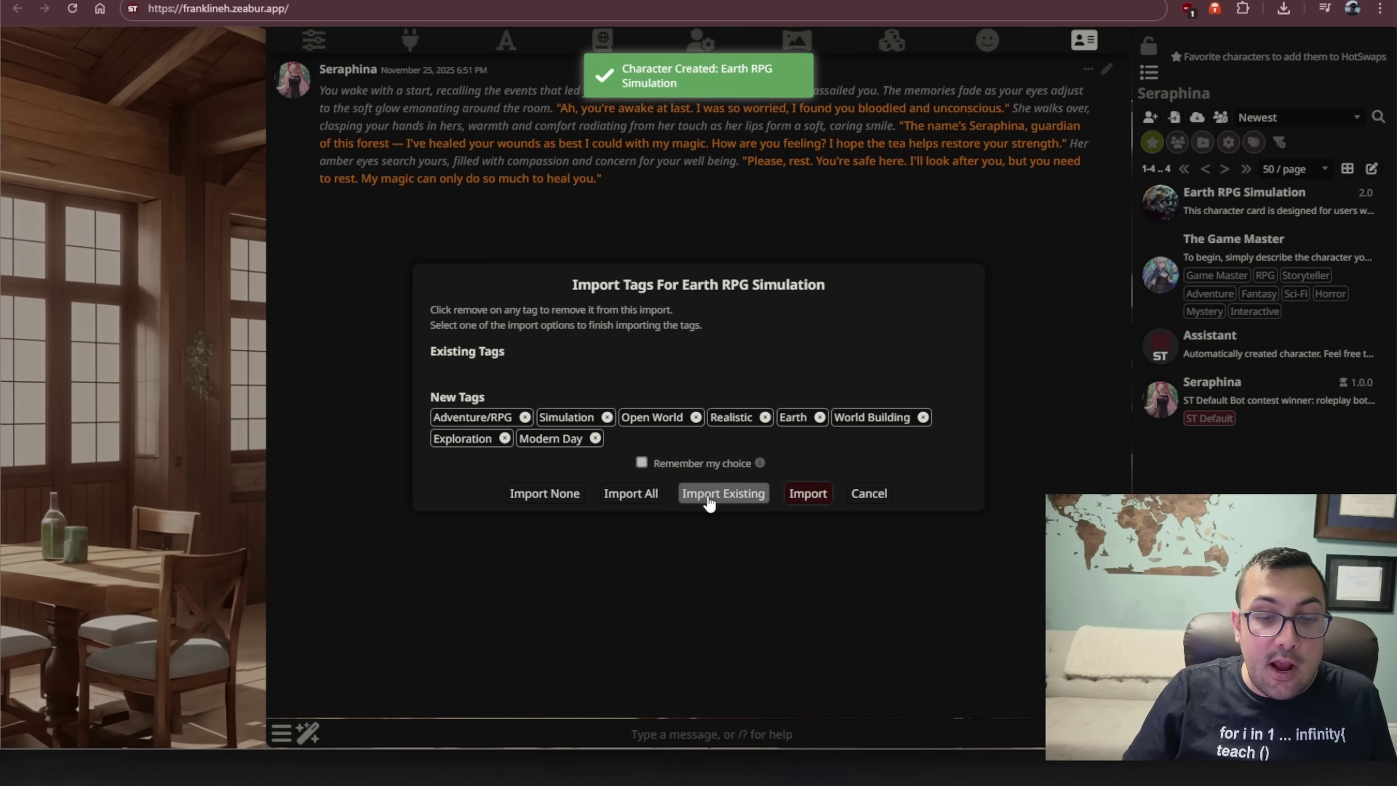
pyautogui.click(635, 492)
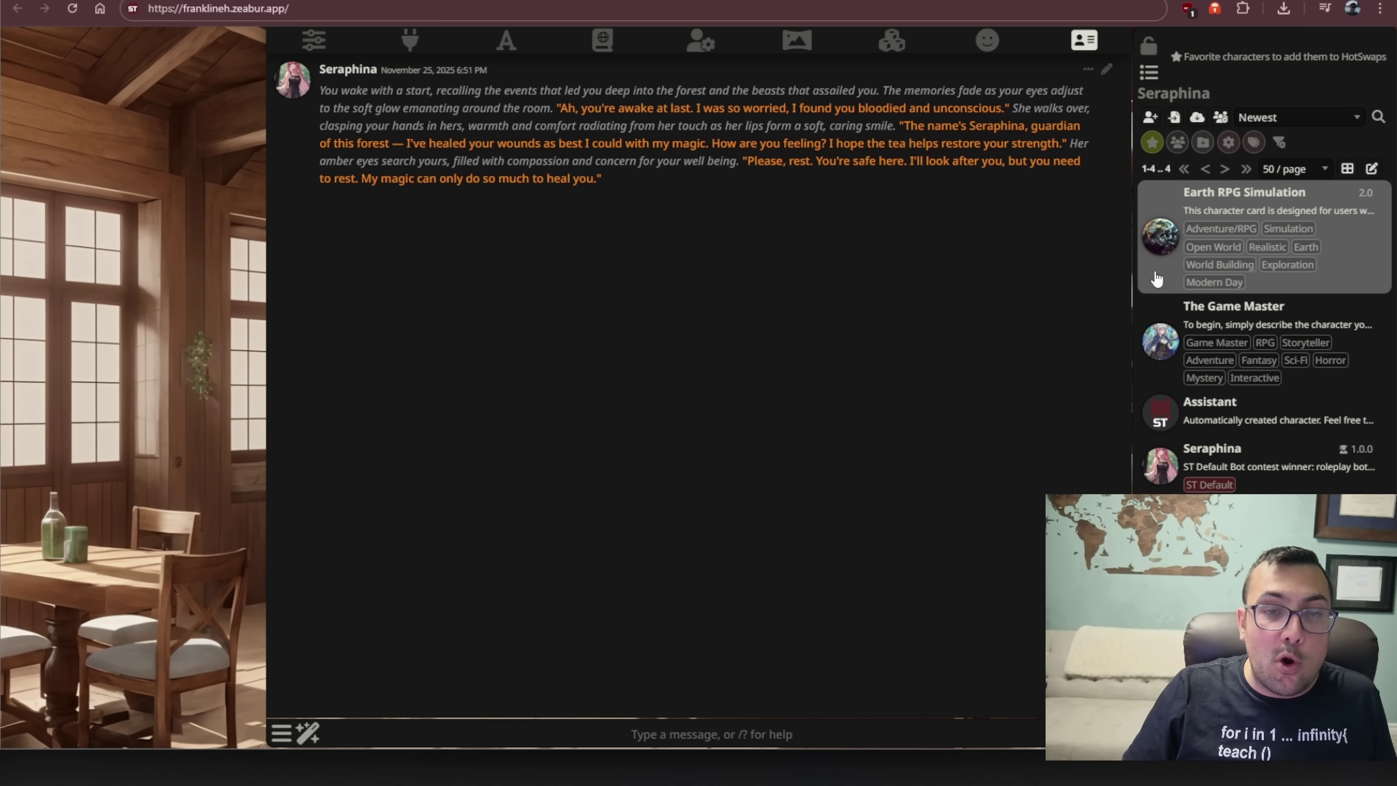
# - Open the Earth RPG Simulation chat from the character list to see its bedroom greeting
pyautogui.click(1165, 368)
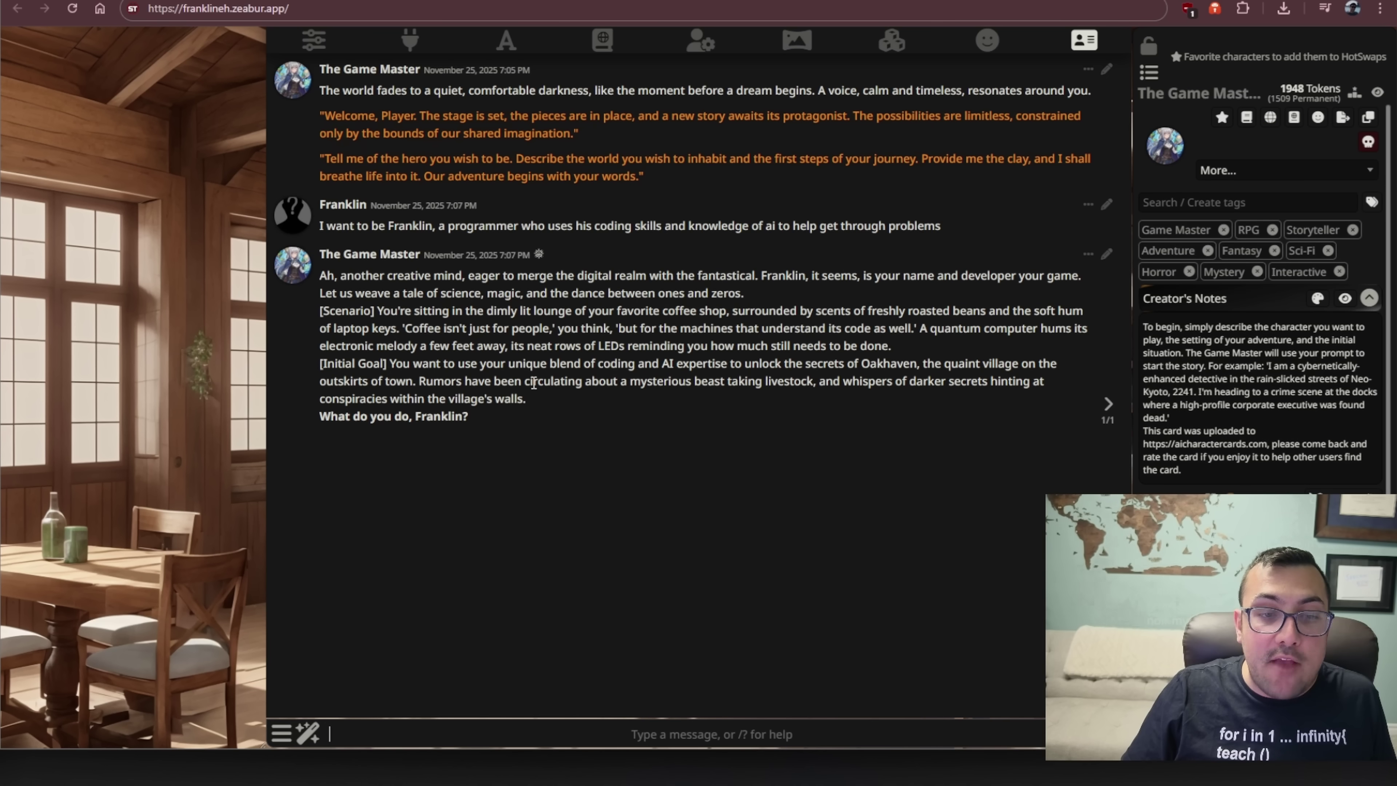
pyautogui.click(1149, 72)
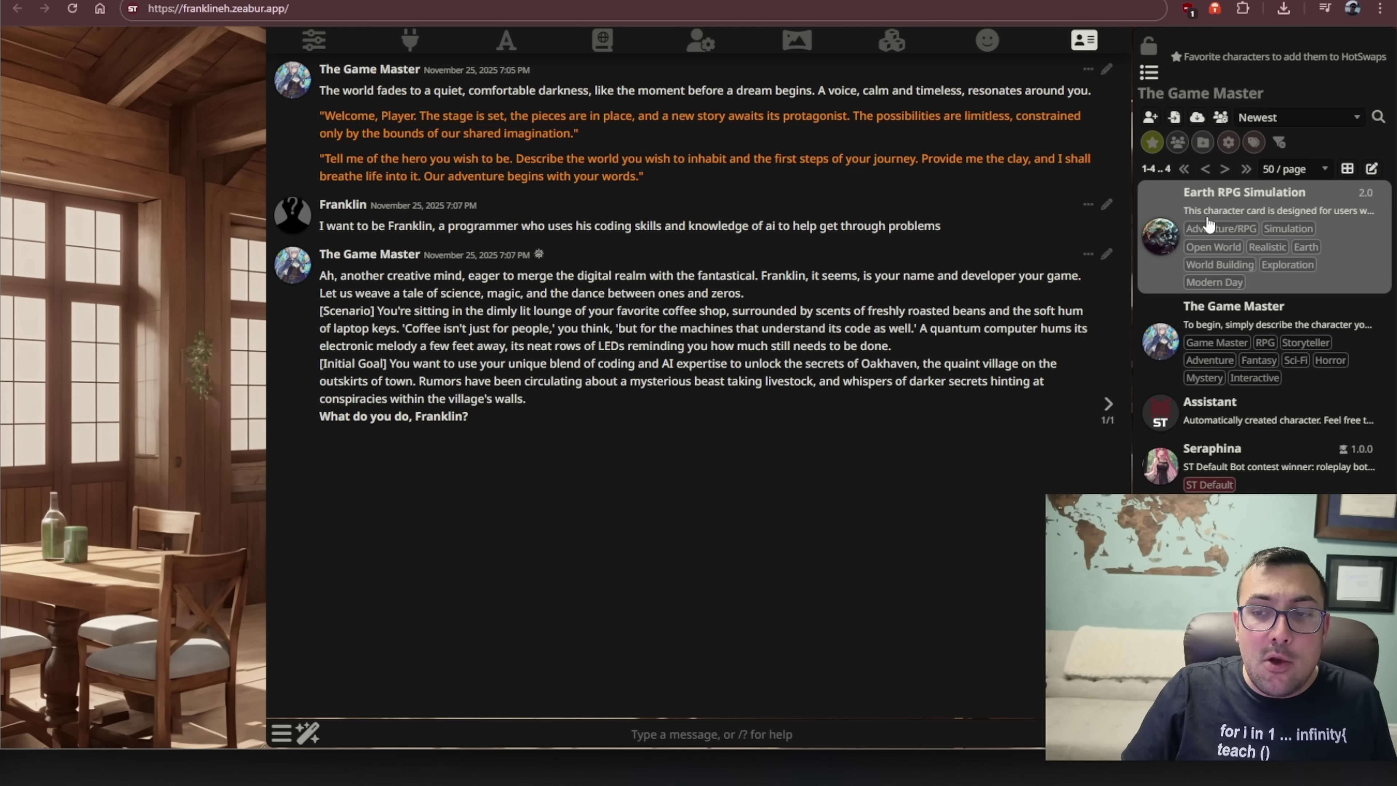
pyautogui.click(1175, 199)
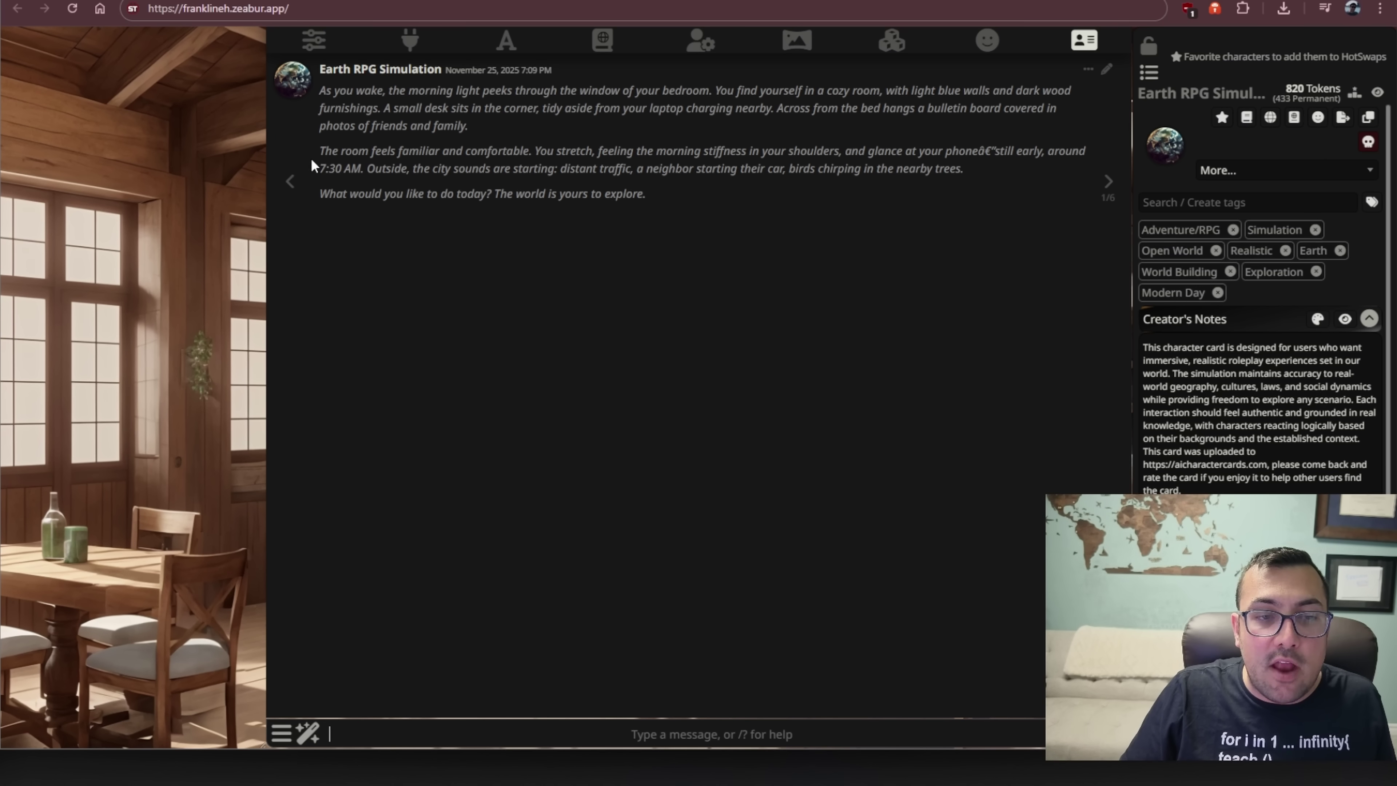
# - Send 'I want to go get food' to the Earth RPG Simulation and look over its reply
pyautogui.moveTo(320, 154); pyautogui.dragTo(461, 193)
pyautogui.click(547, 204)
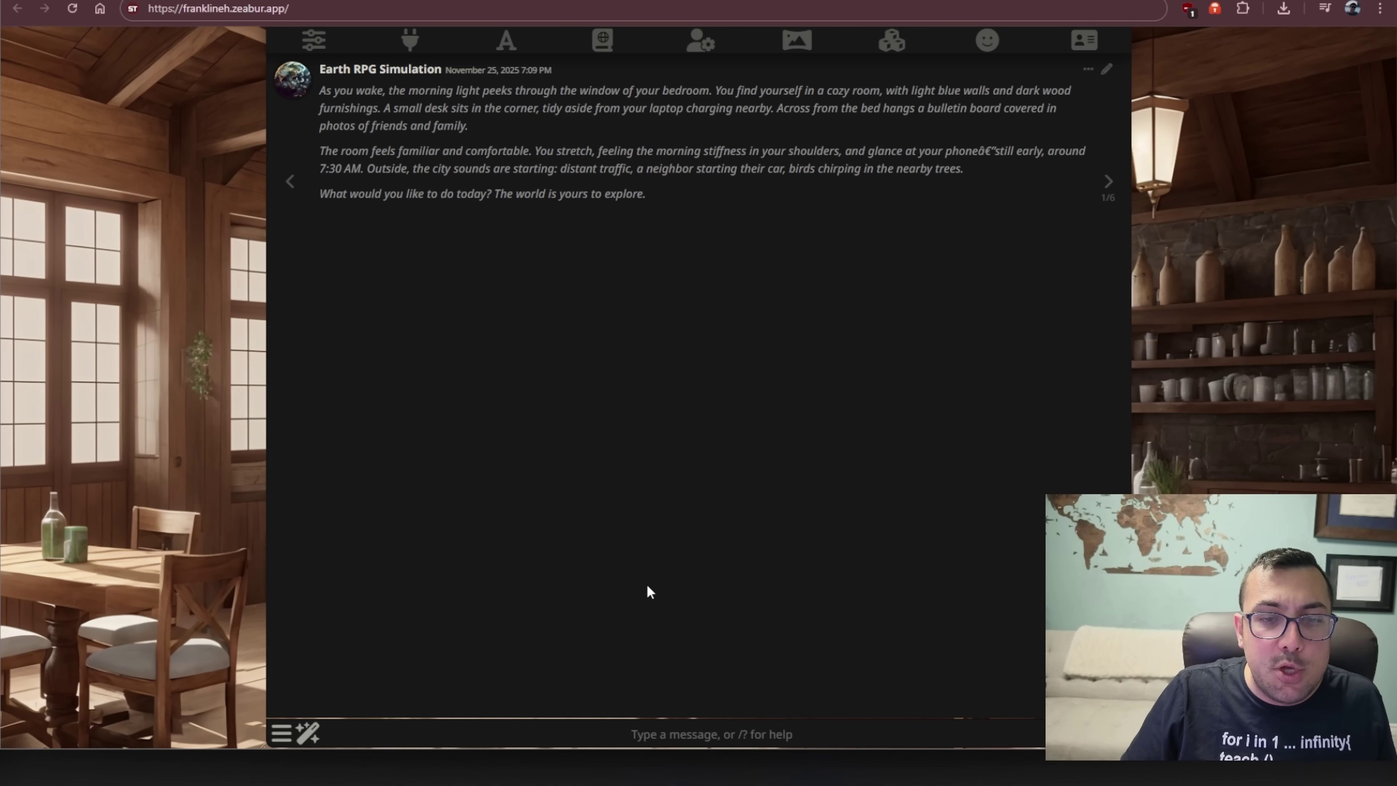
pyautogui.click(642, 726)
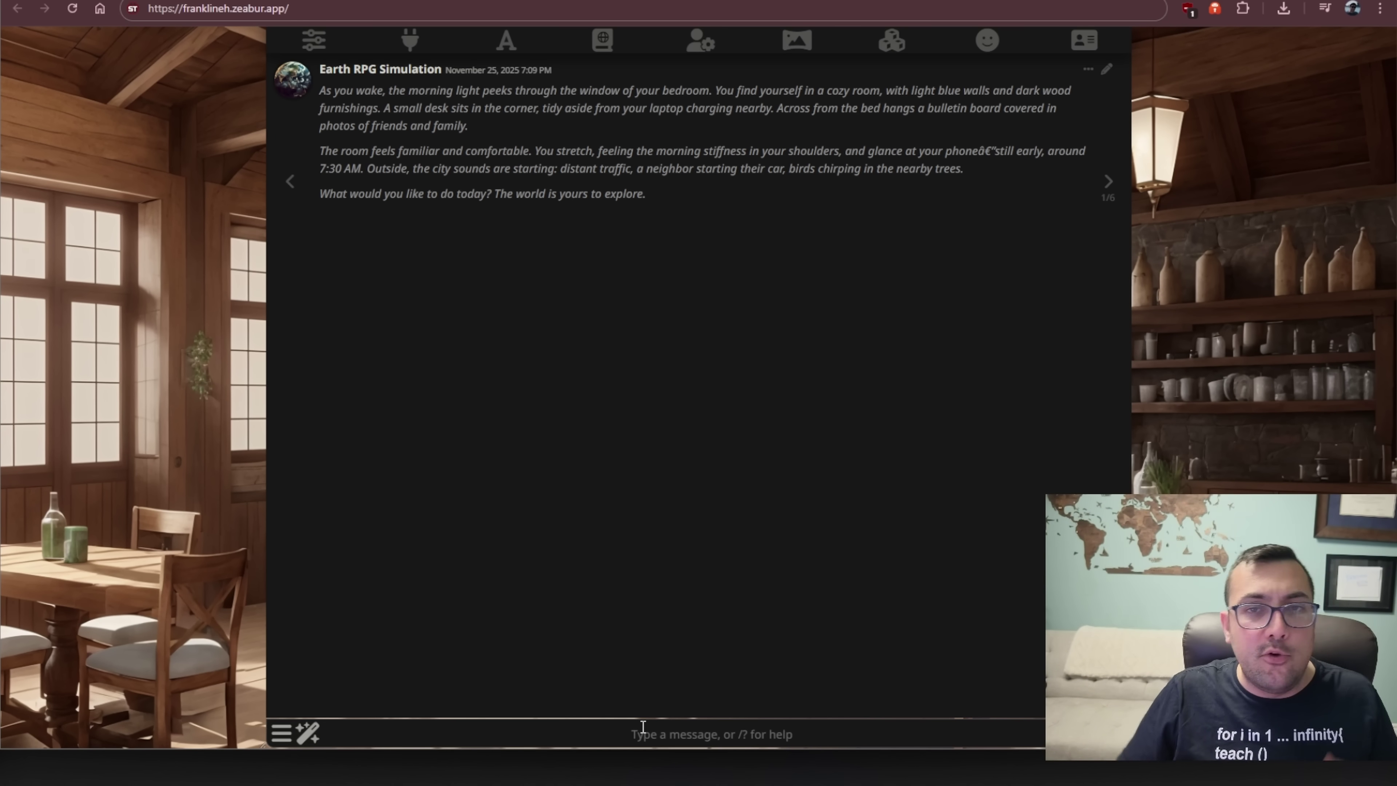
pyautogui.write('I want to go get food')
pyautogui.press('Return')
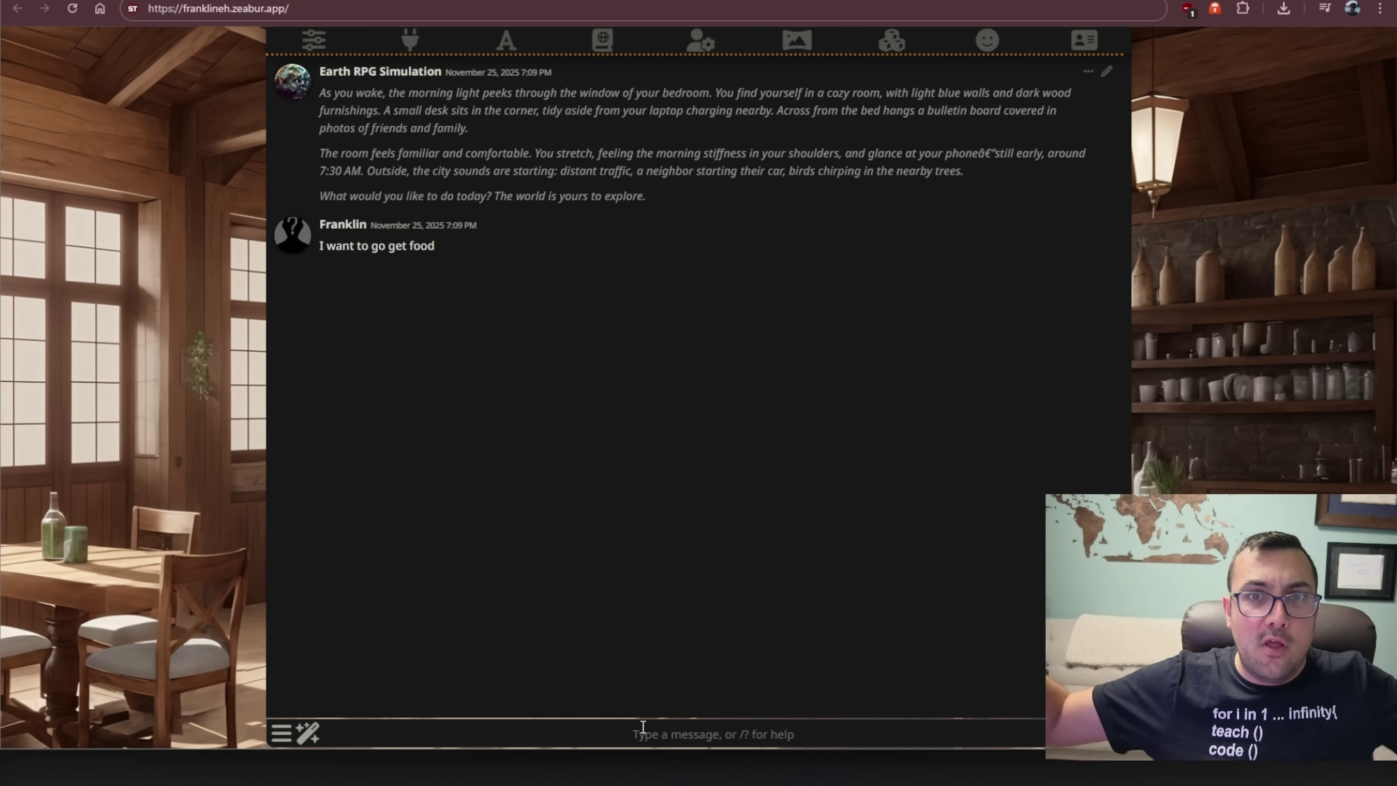
pyautogui.moveTo(319, 295); pyautogui.dragTo(591, 315)
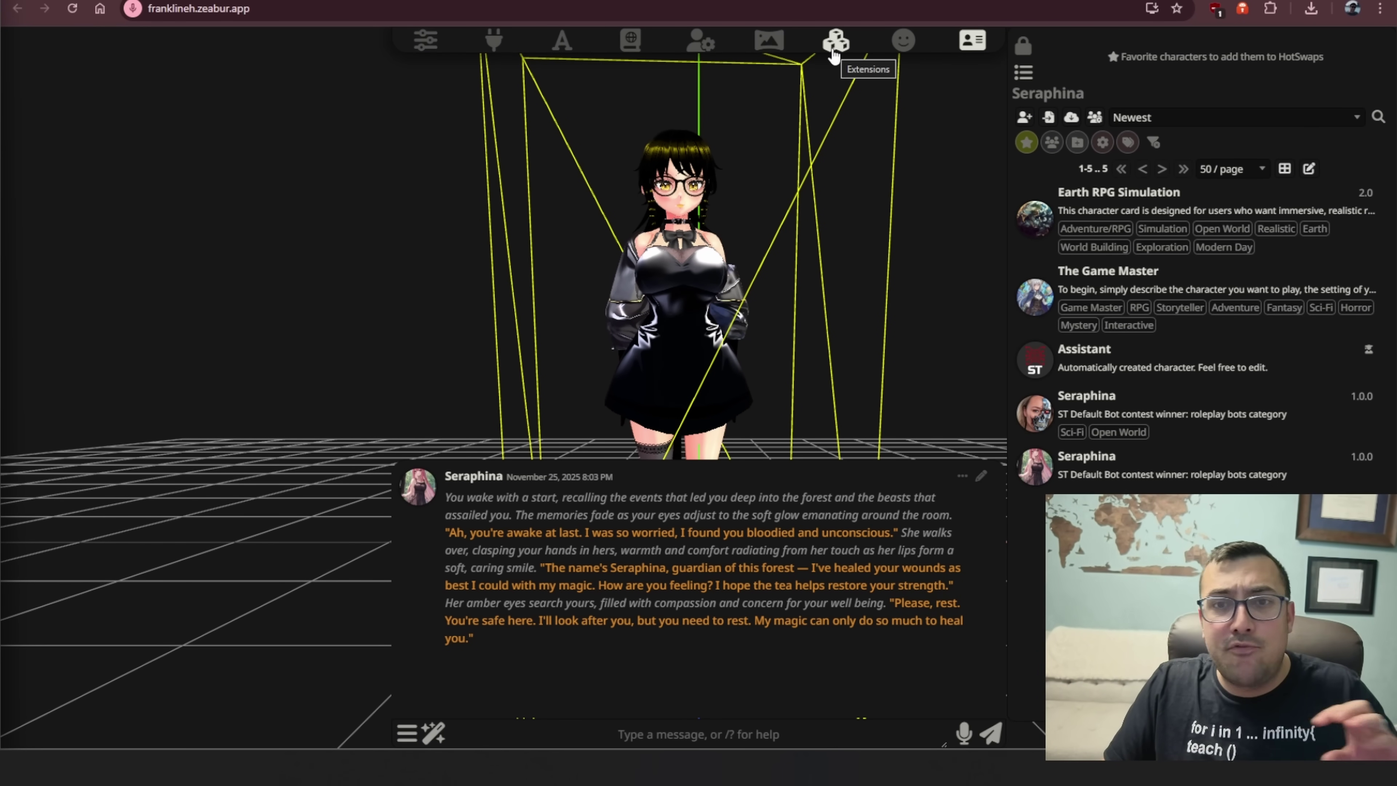
# - Load the available extensions list under Download Extensions & Assets
pyautogui.click(834, 53)
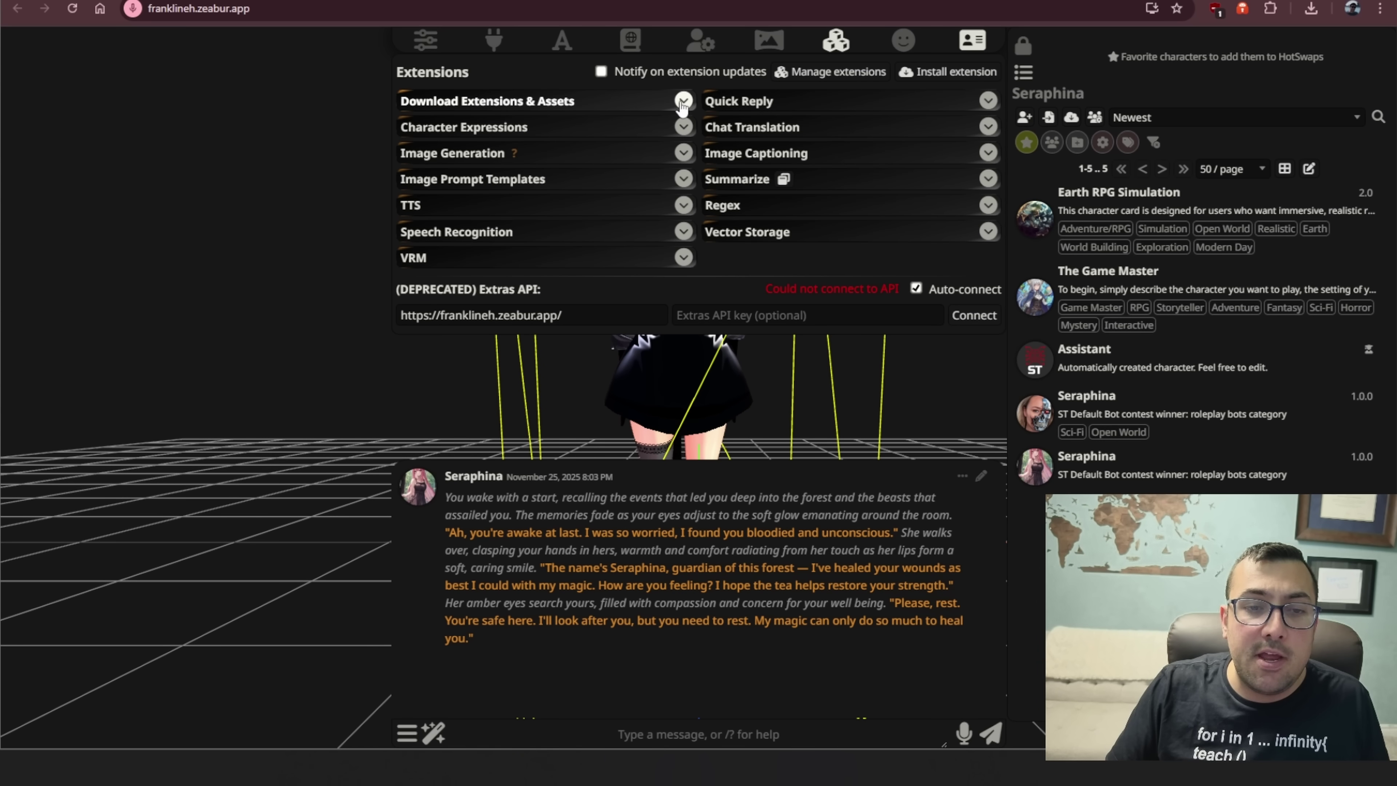
pyautogui.click(684, 102)
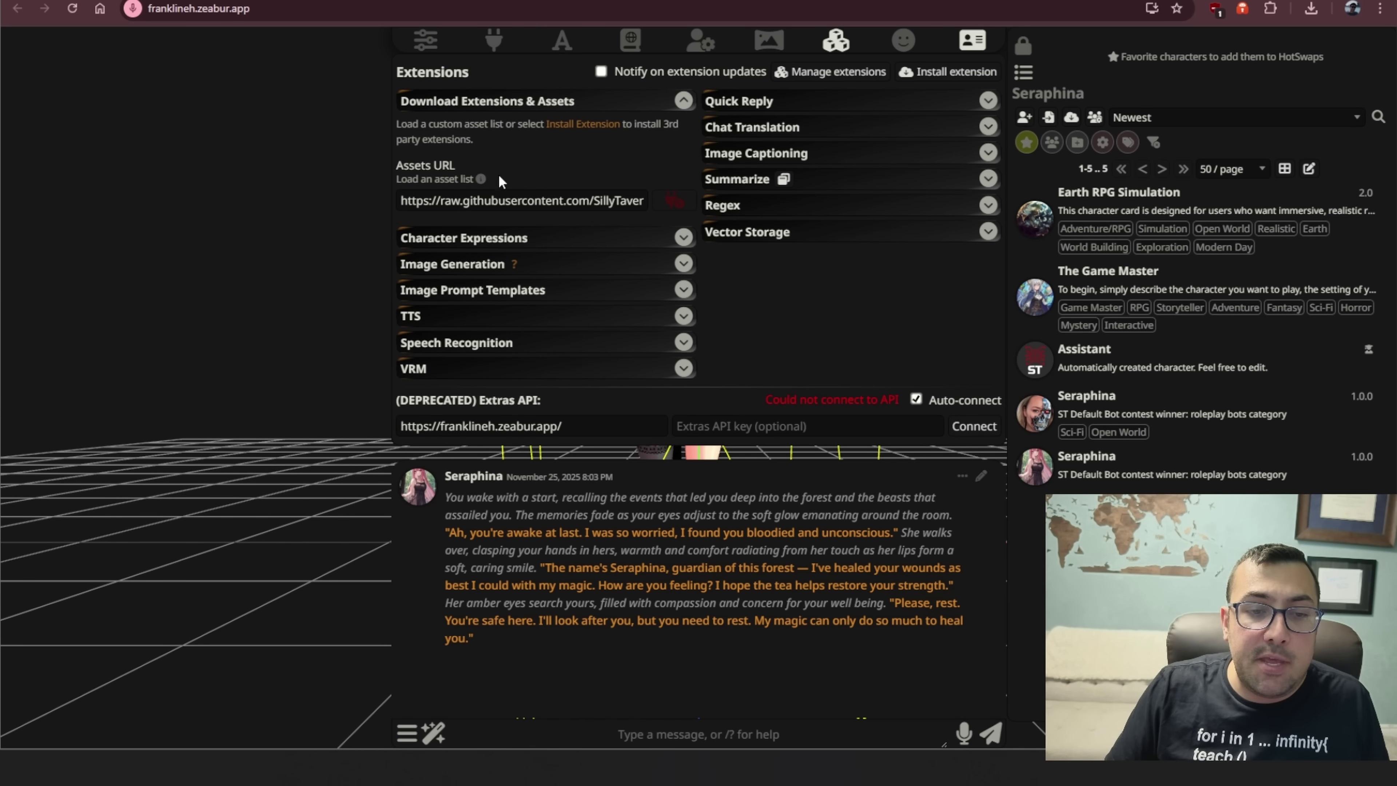
pyautogui.click(679, 203)
pyautogui.click(678, 443)
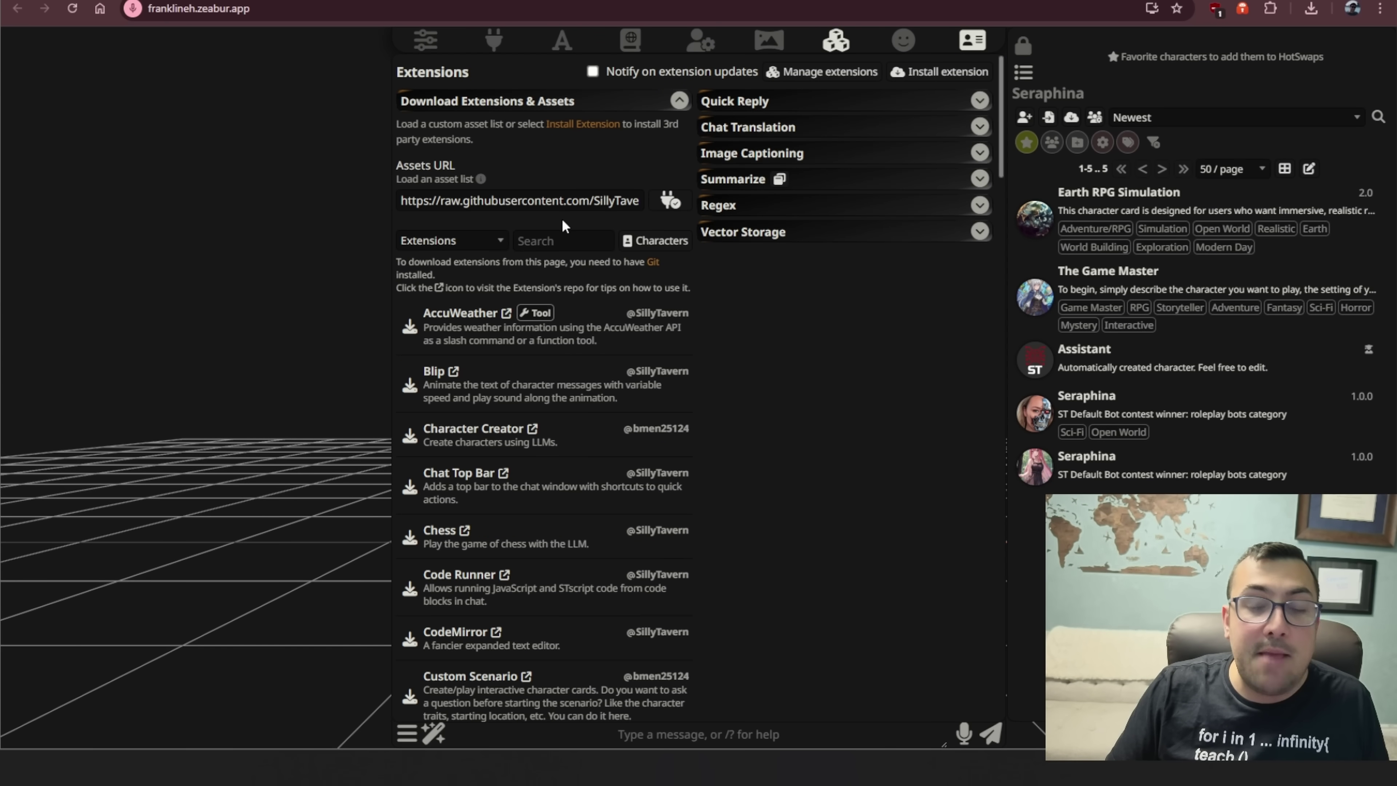
# - Scroll the list to confirm Speech Recognition and VRM are marked installed
pyautogui.scroll(-4, 562, 219)
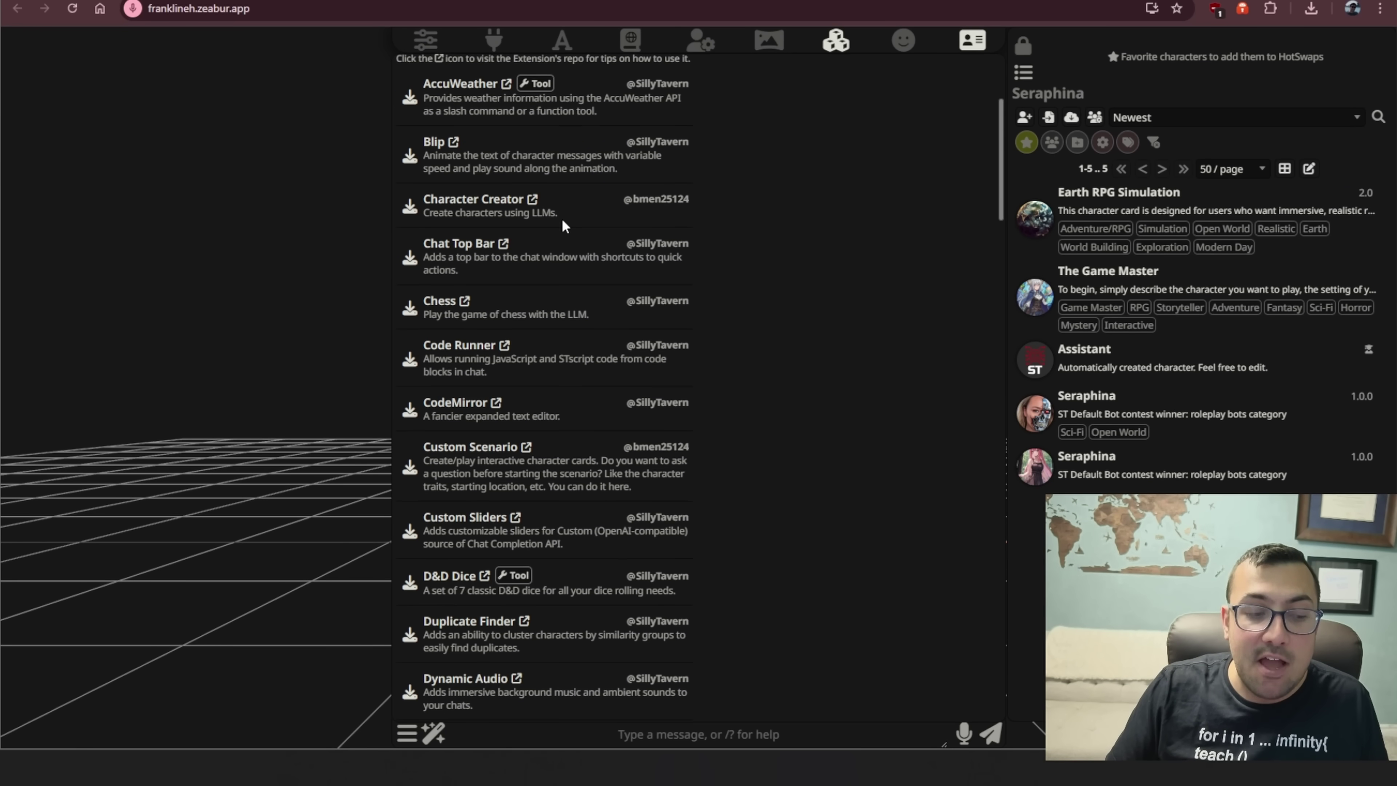
pyautogui.scroll(-3, 551, 220)
pyautogui.scroll(3, 547, 221)
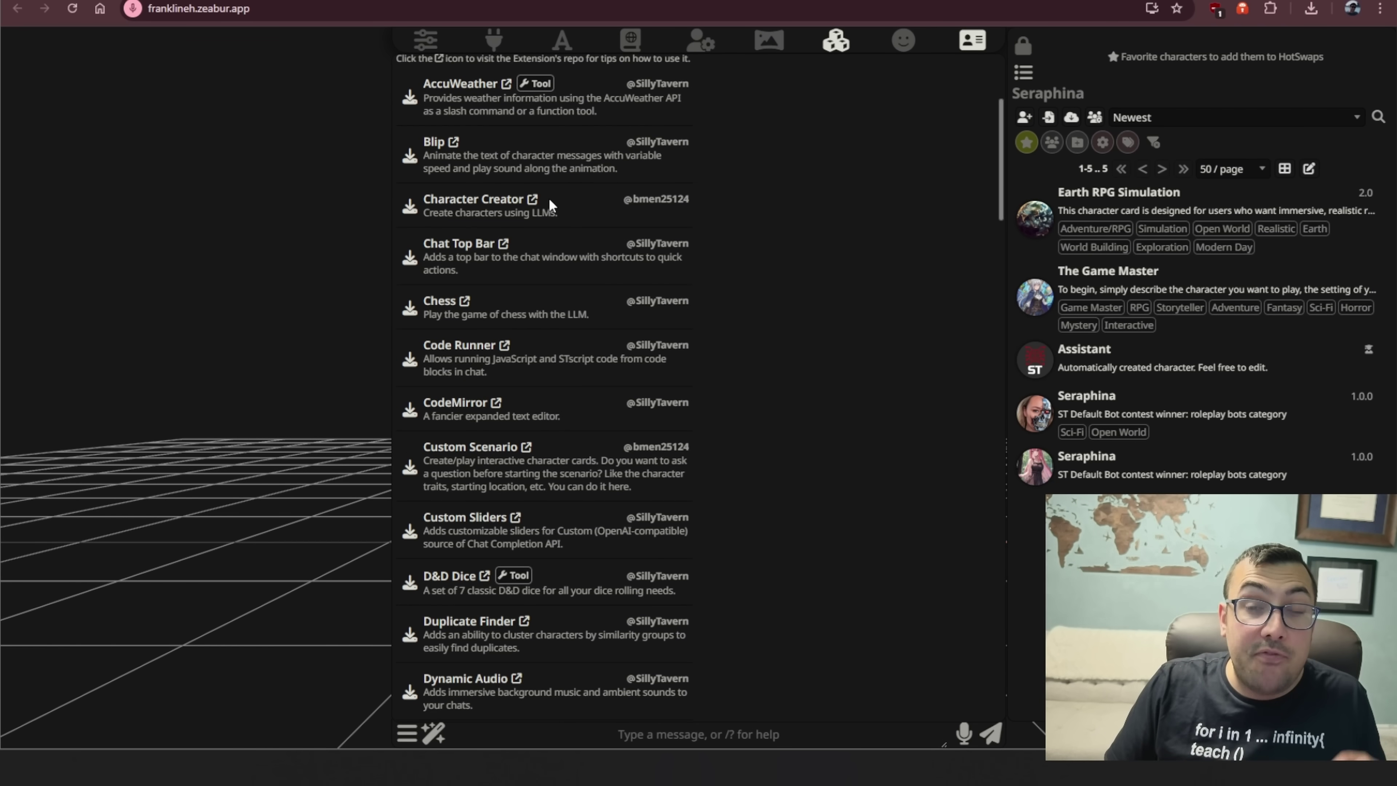
pyautogui.scroll(-15, 542, 221)
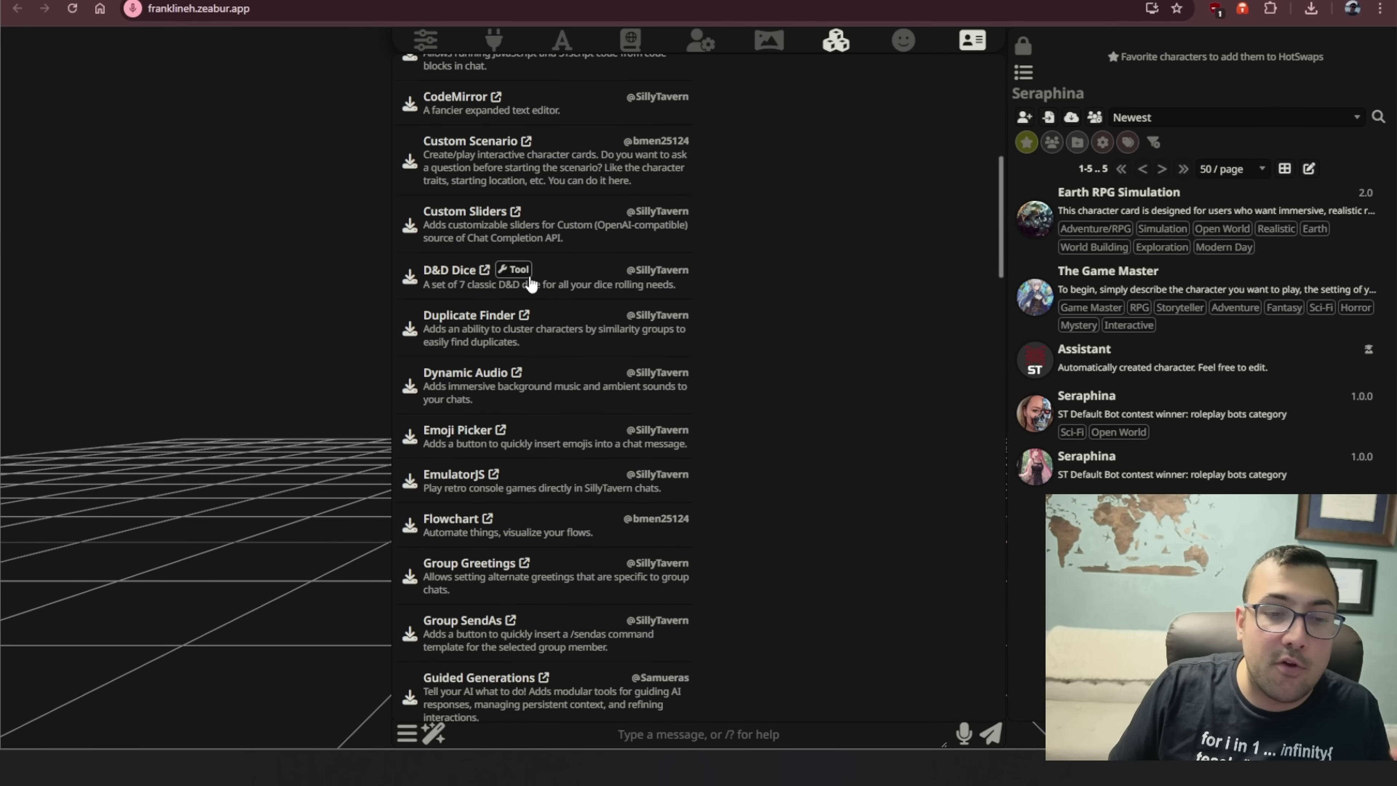
pyautogui.scroll(-20, 528, 280)
pyautogui.scroll(-2, 528, 280)
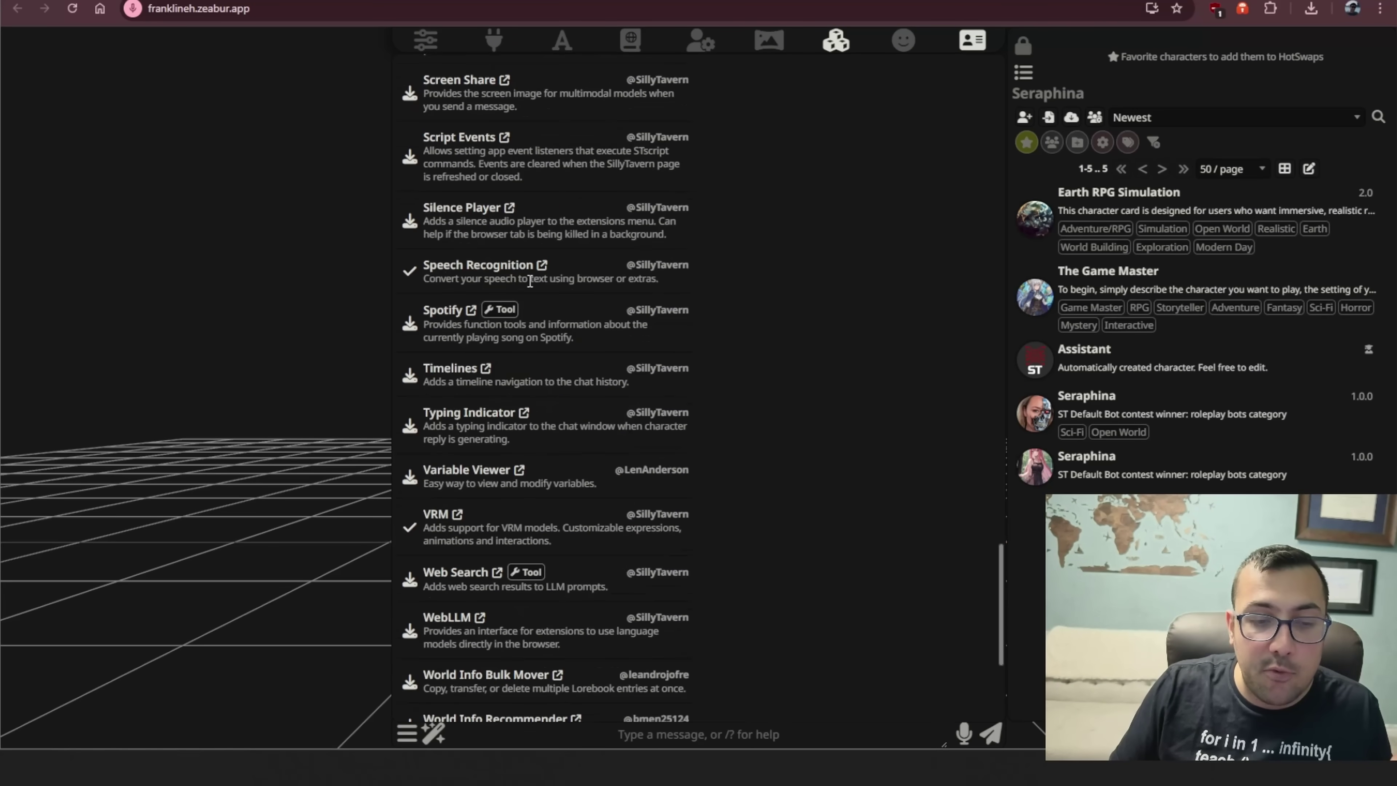
pyautogui.moveTo(429, 268); pyautogui.dragTo(524, 279)
pyautogui.click(524, 279)
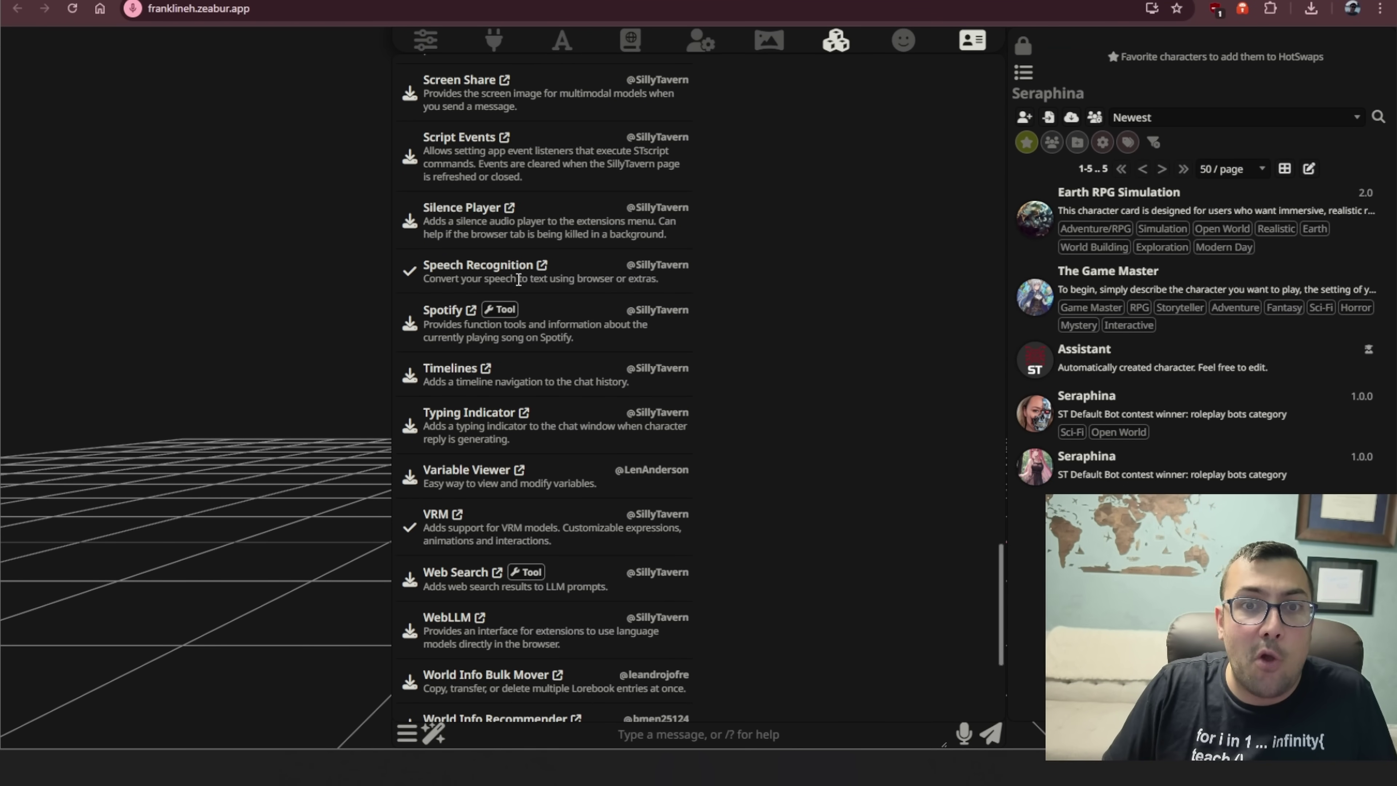
pyautogui.scroll(-5, 518, 280)
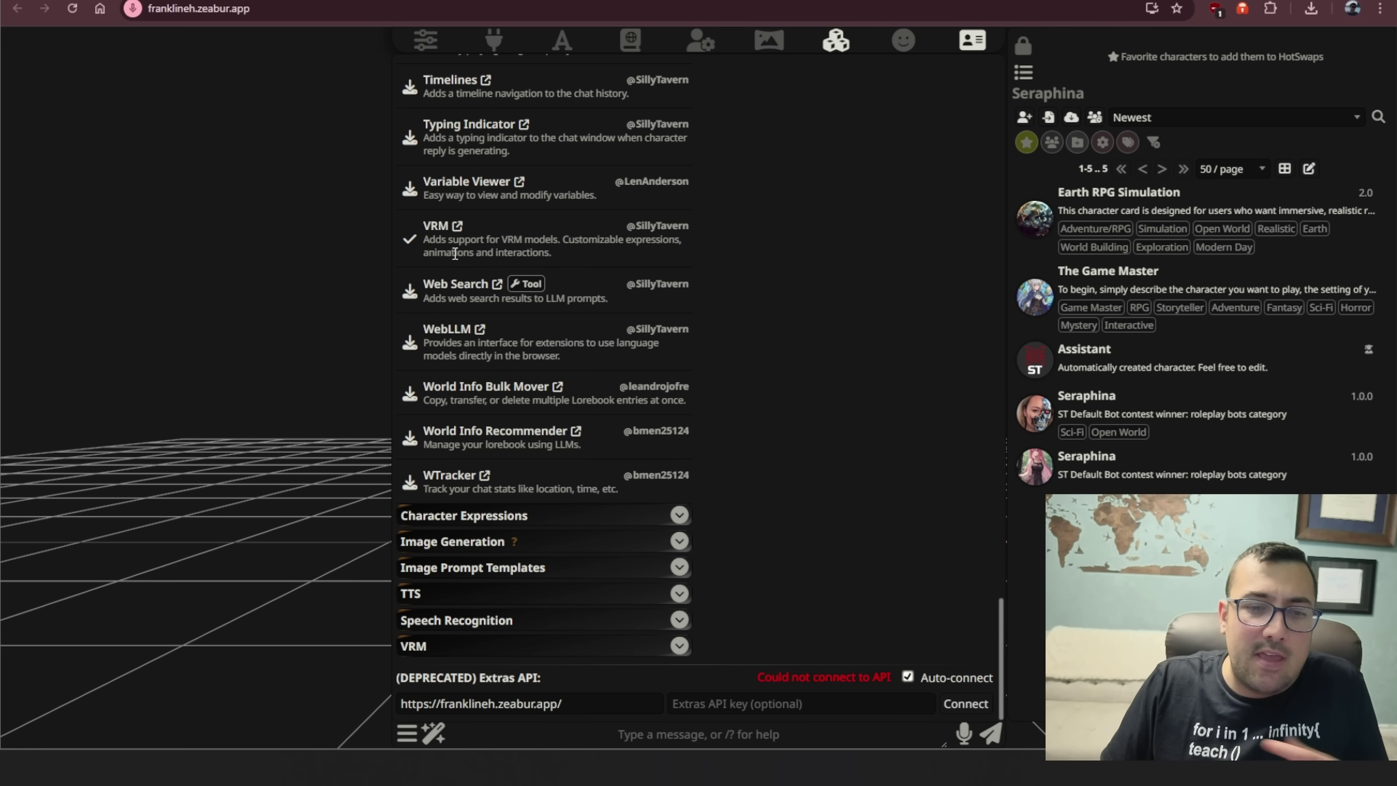
pyautogui.moveTo(423, 222); pyautogui.dragTo(548, 255)
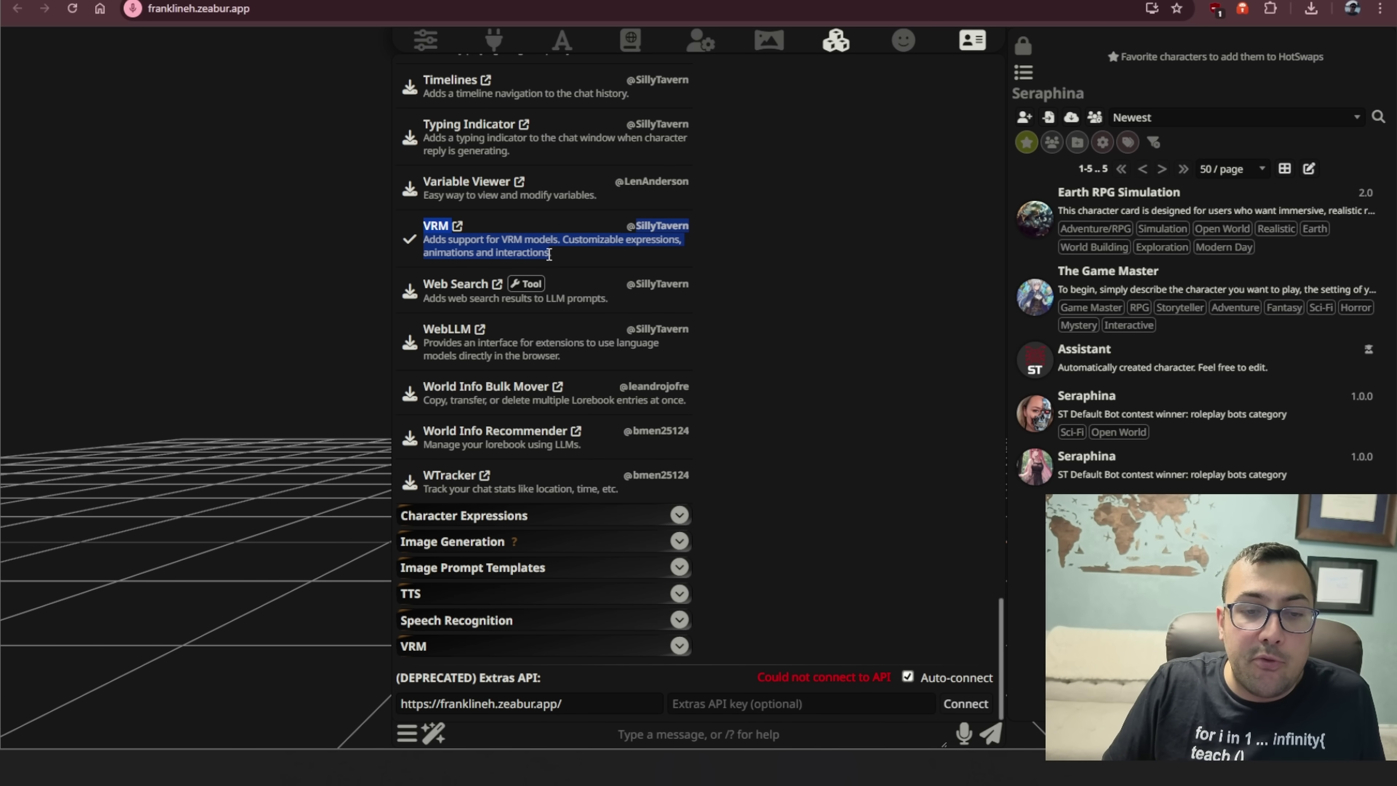
pyautogui.click(549, 253)
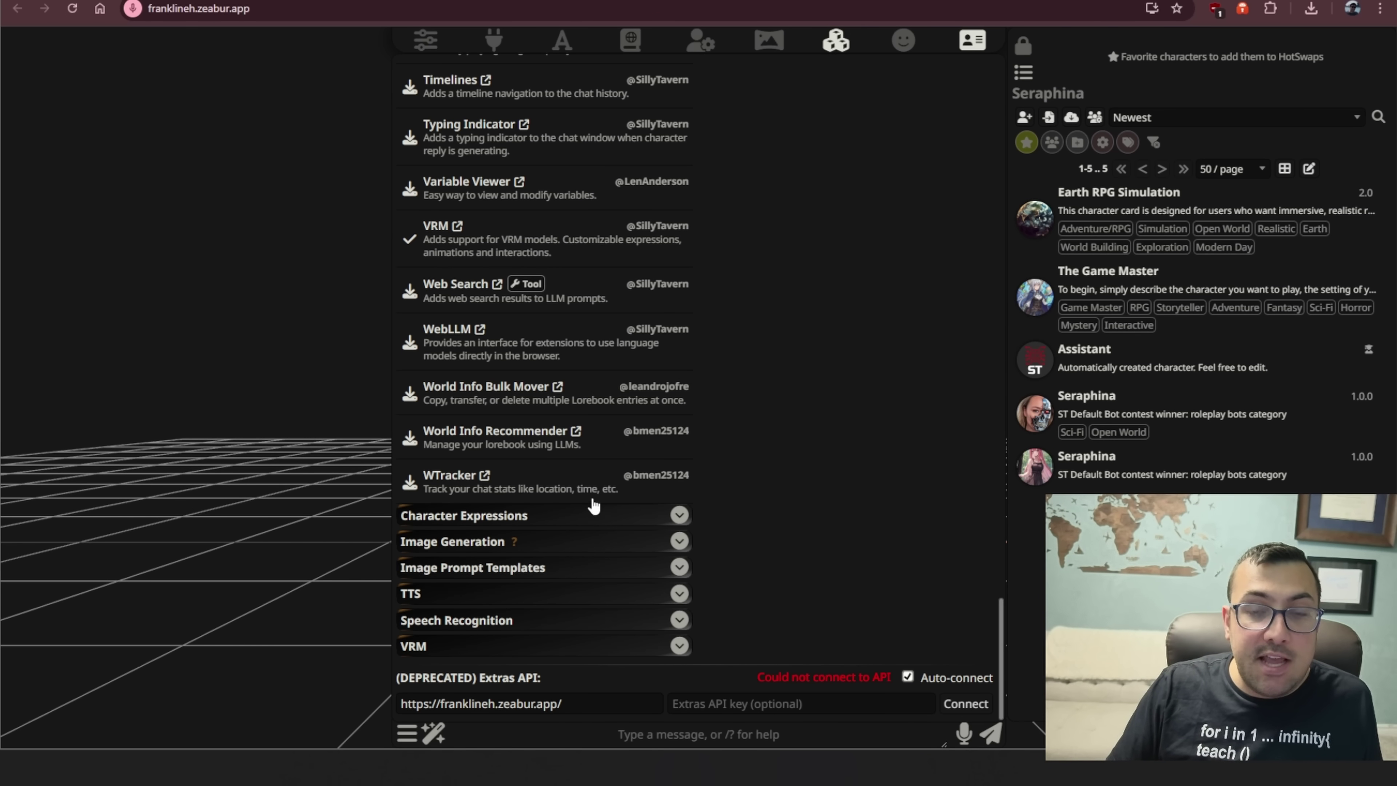
# - Expand the VRM extension settings and scroll down to Model Mapping
pyautogui.click(600, 647)
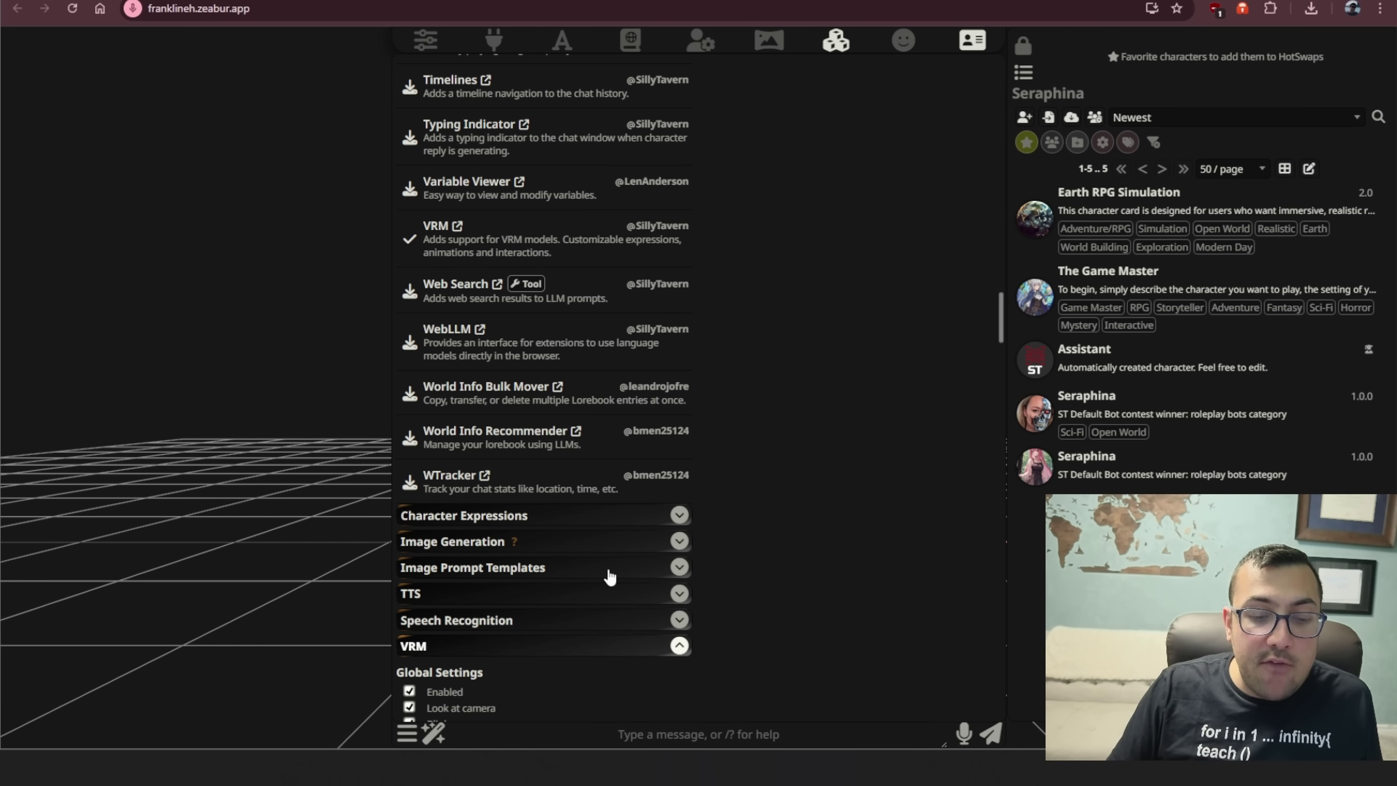
pyautogui.scroll(-6, 608, 561)
pyautogui.scroll(-3, 633, 361)
pyautogui.scroll(-3, 633, 361)
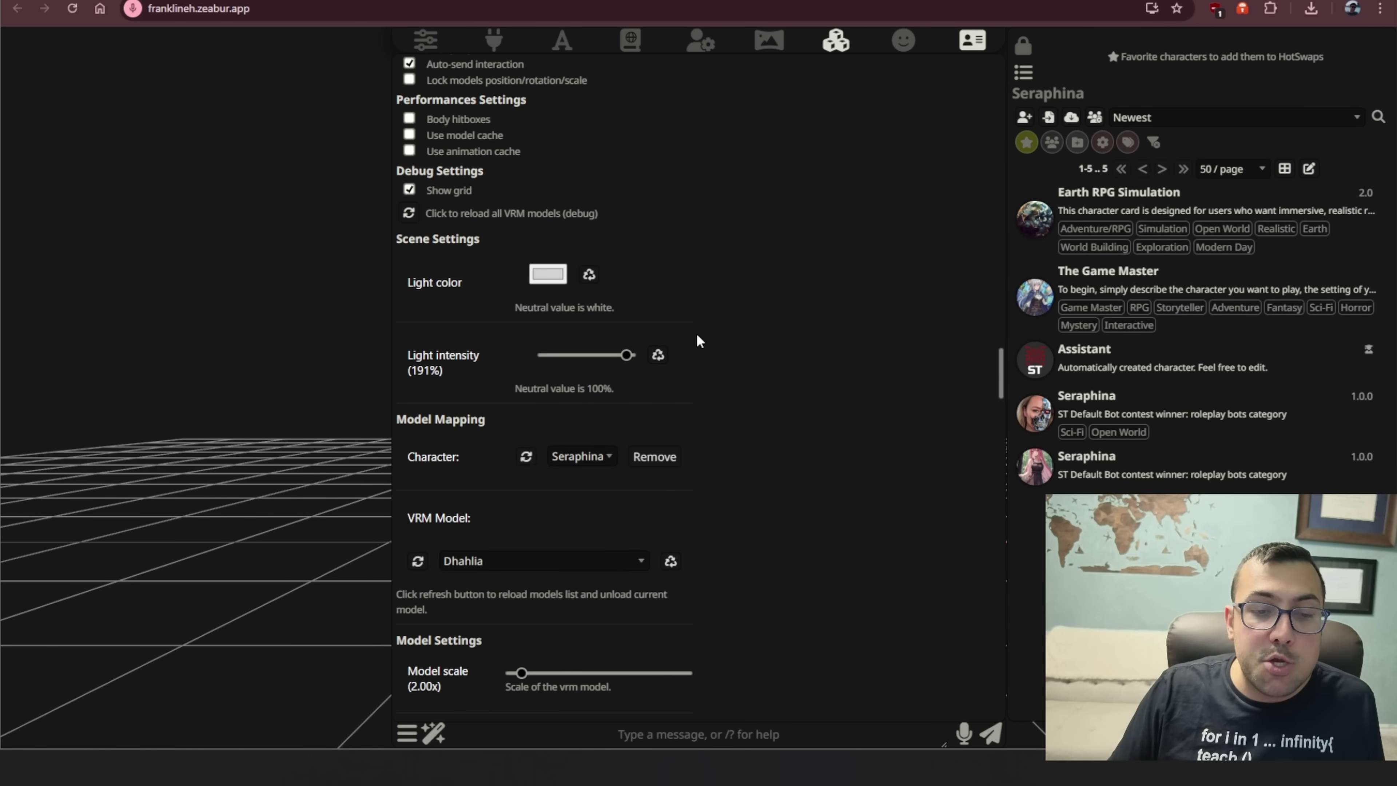
pyautogui.scroll(-5, 697, 335)
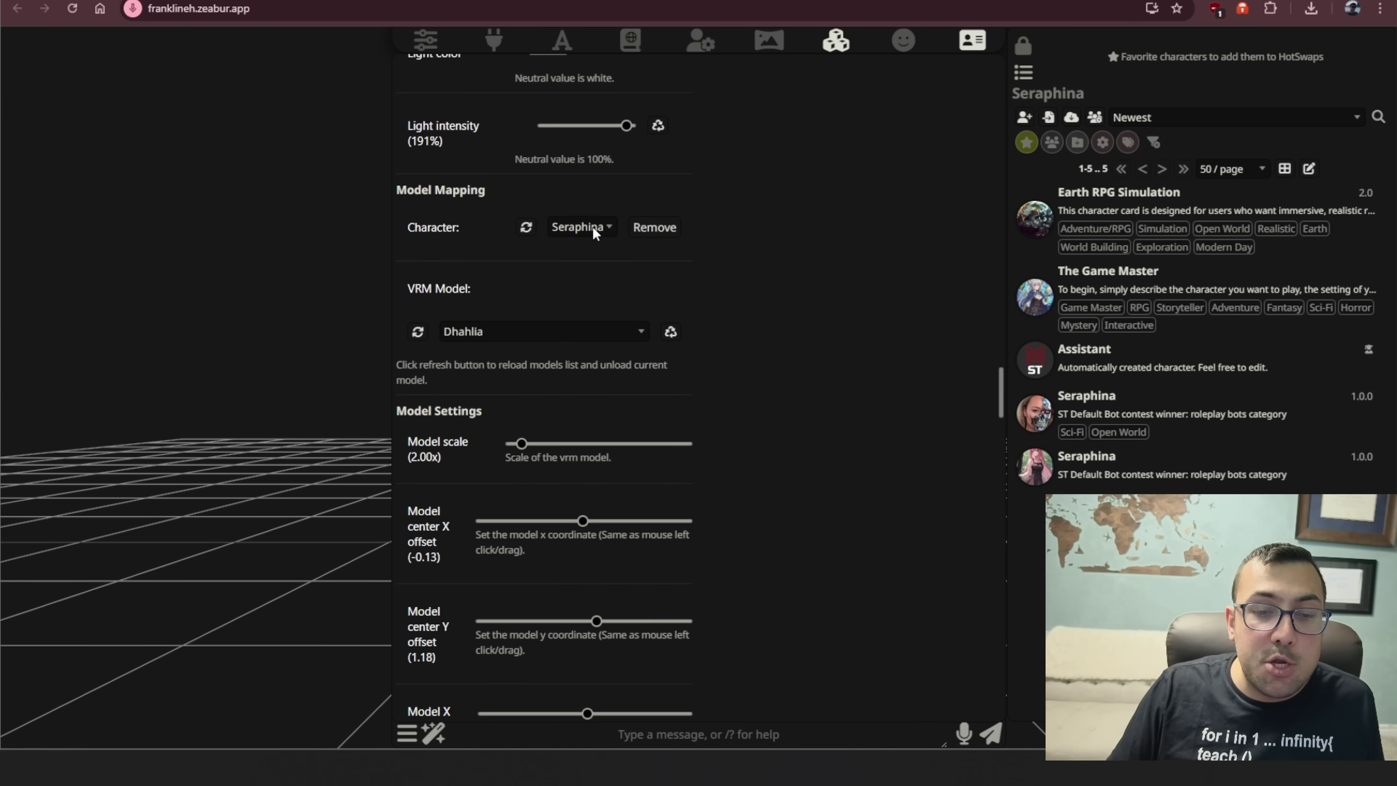
# - Confirm Seraphina is mapped to the Dhahlia VRM model, then switch to the Zeabur tab
pyautogui.click(593, 226)
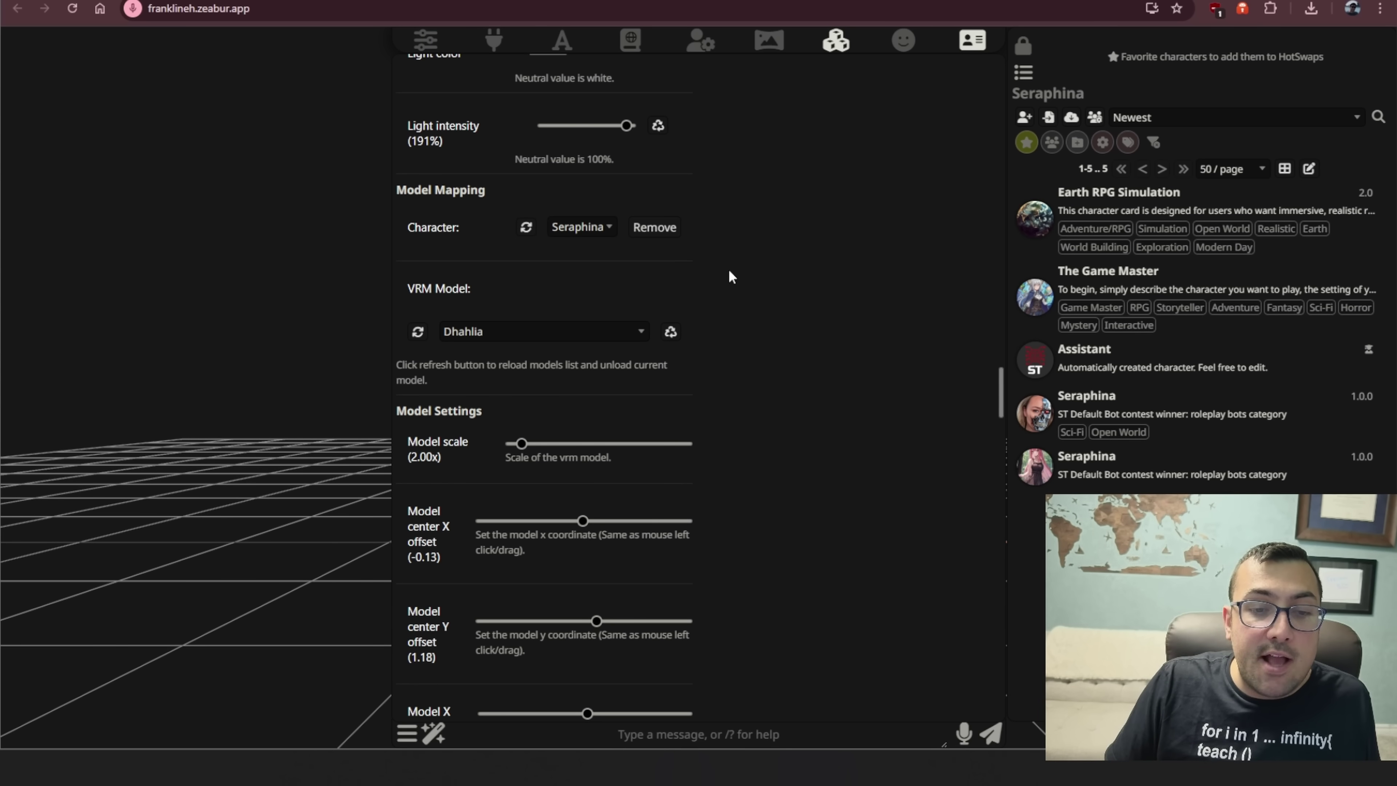
pyautogui.click(548, 331)
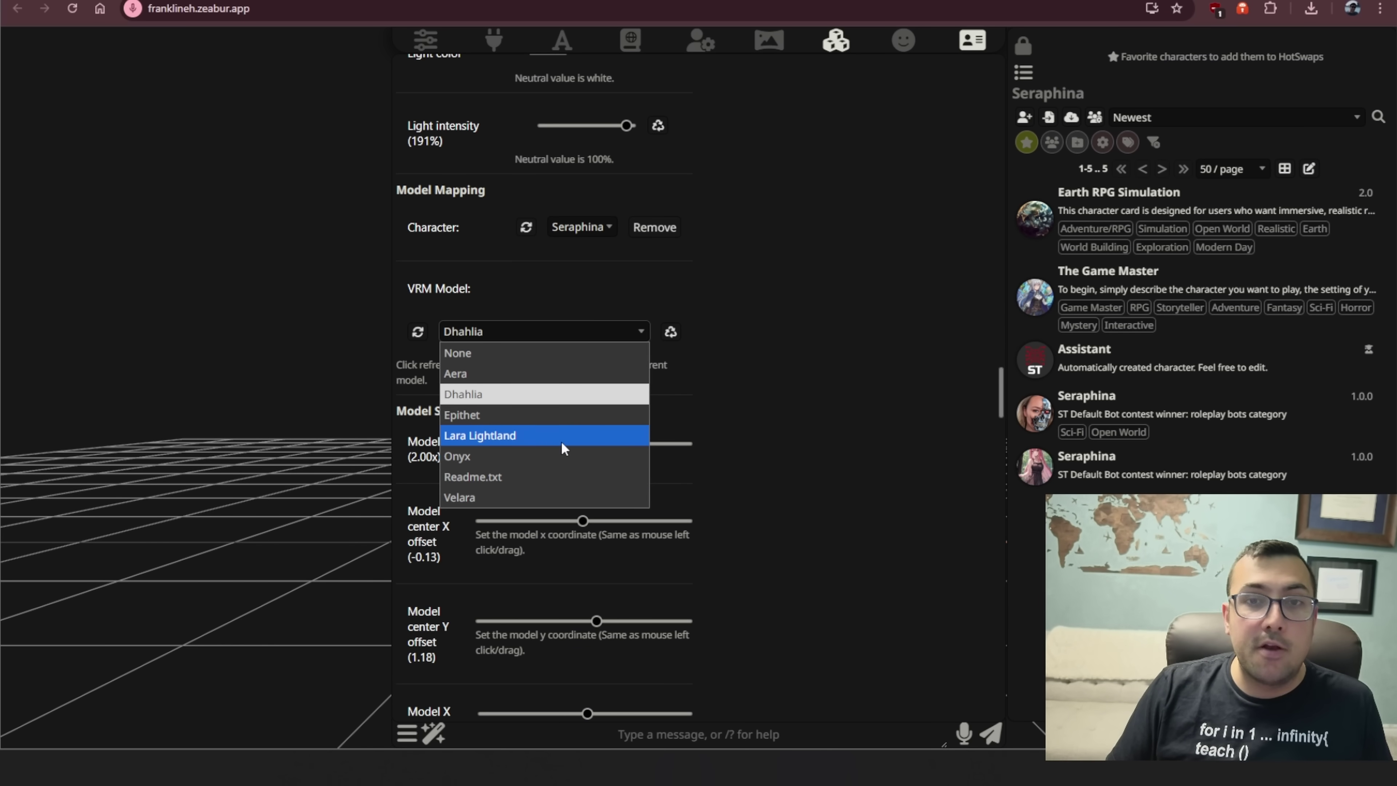
pyautogui.click(745, 426)
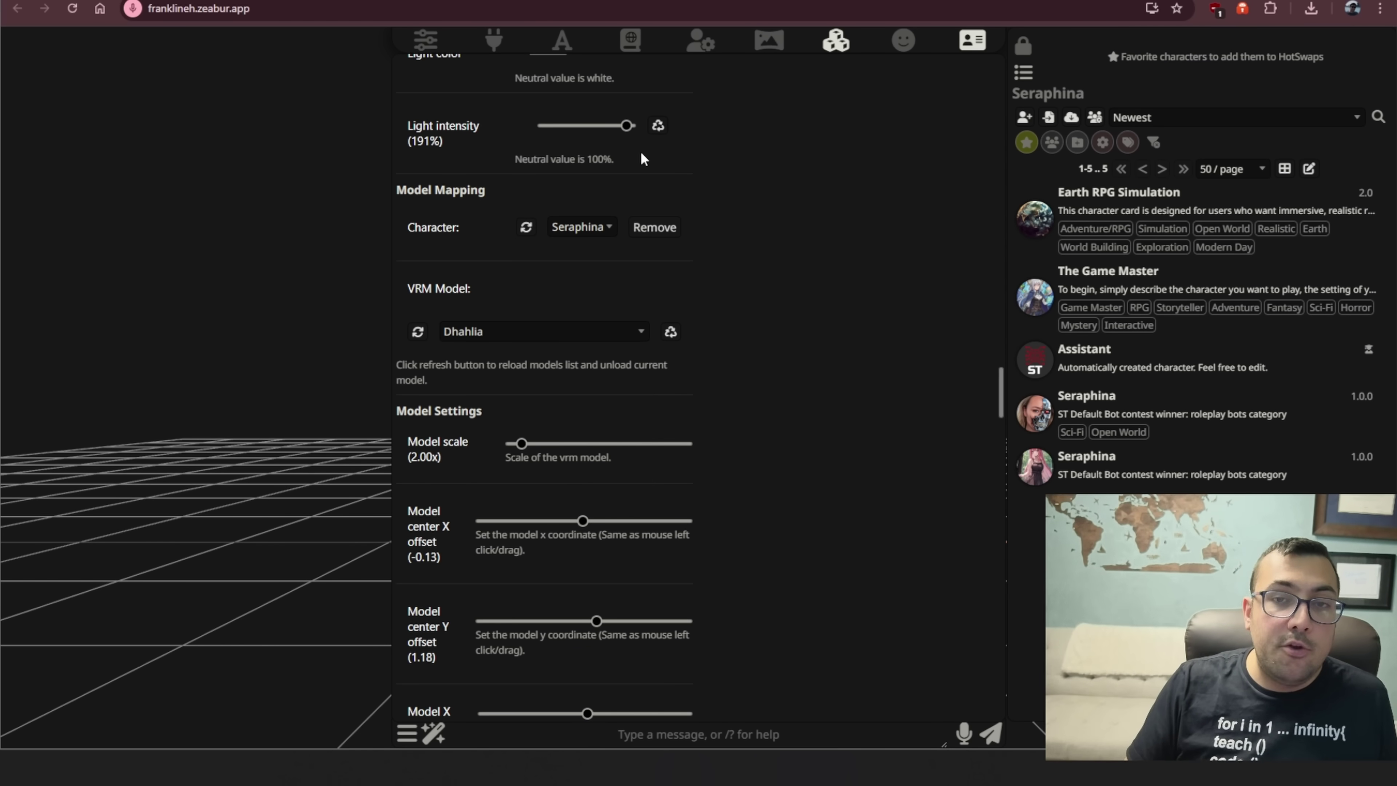
pyautogui.hotkey('ctrl', 'Tab')
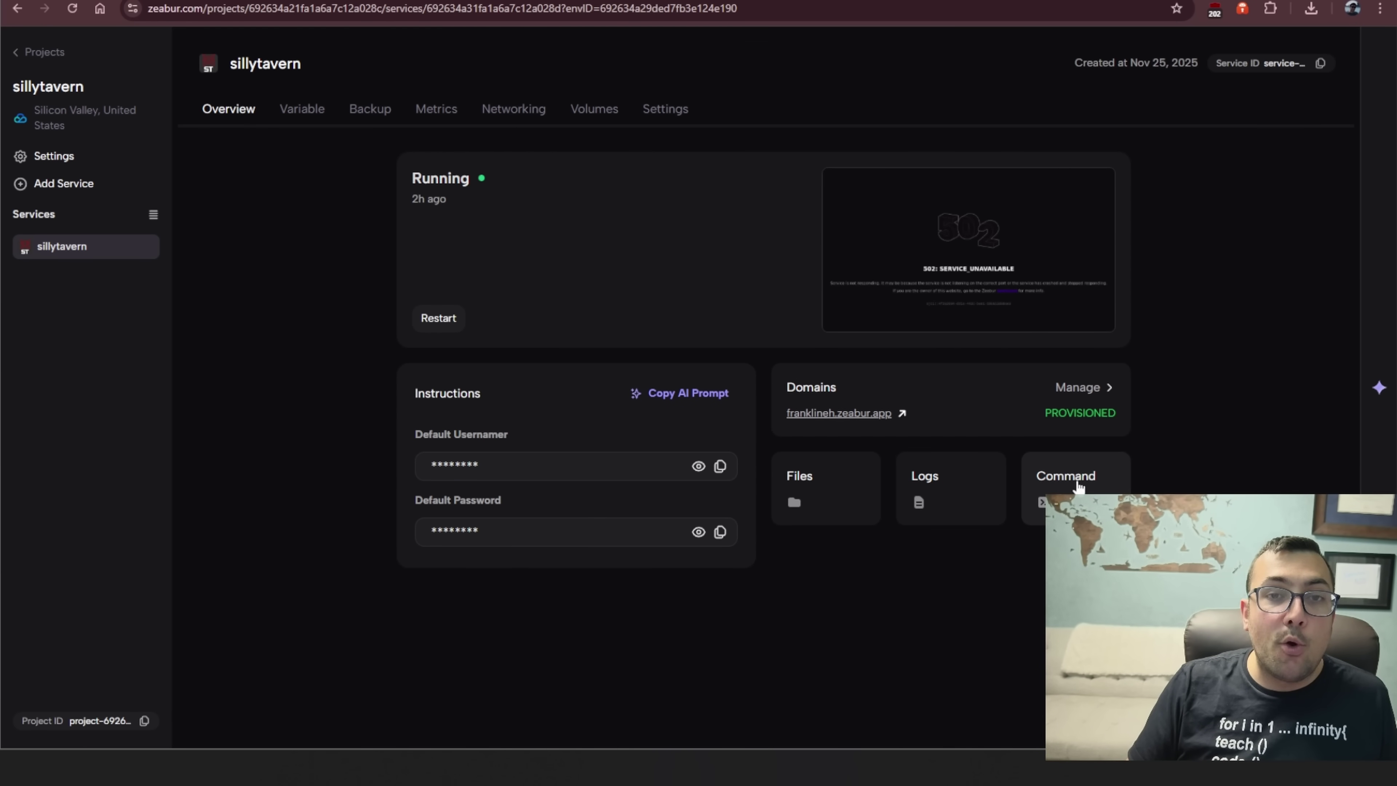
# - Paste the cd/git clone/mv/rm command into the sillytavern service's container terminal
pyautogui.click(1067, 477)
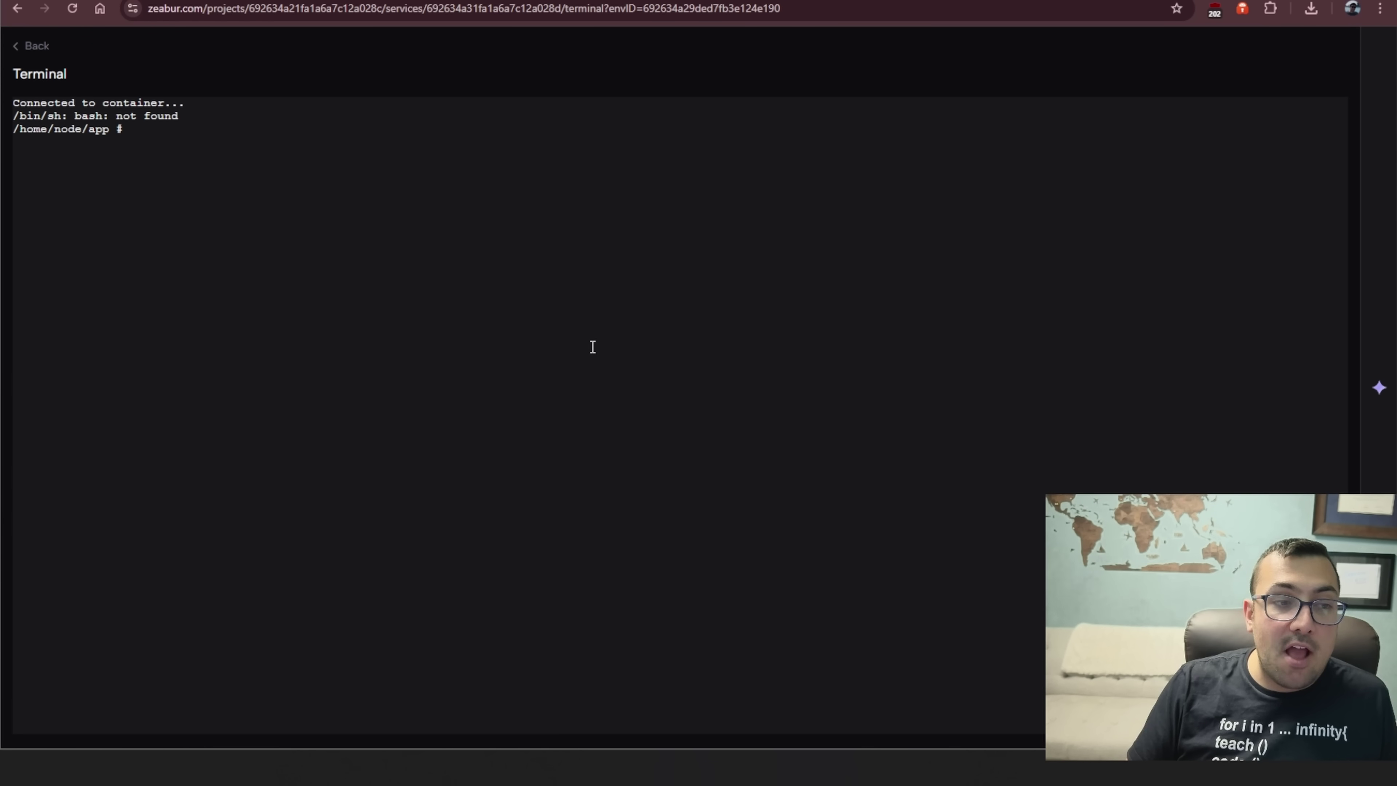
pyautogui.rightClick(270, 146)
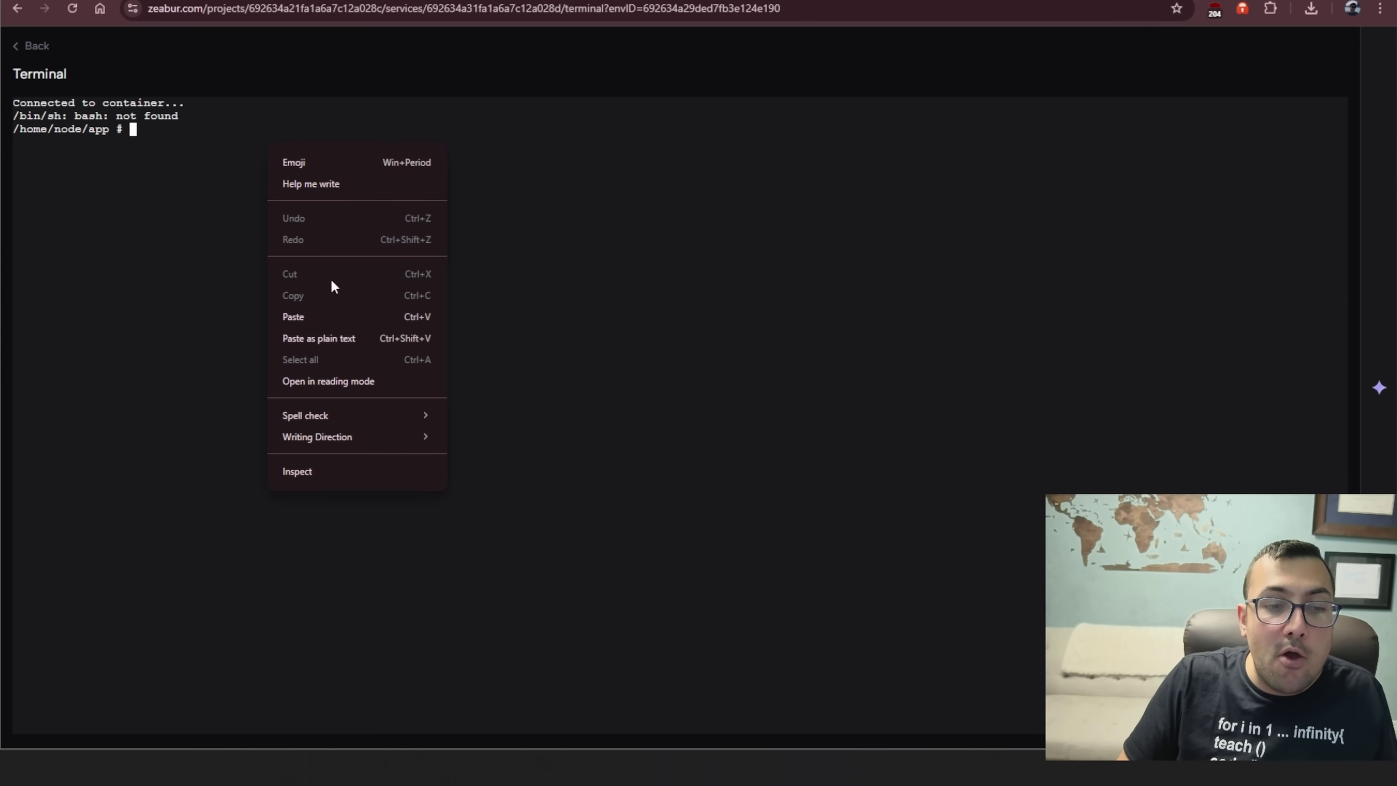
pyautogui.click(335, 311)
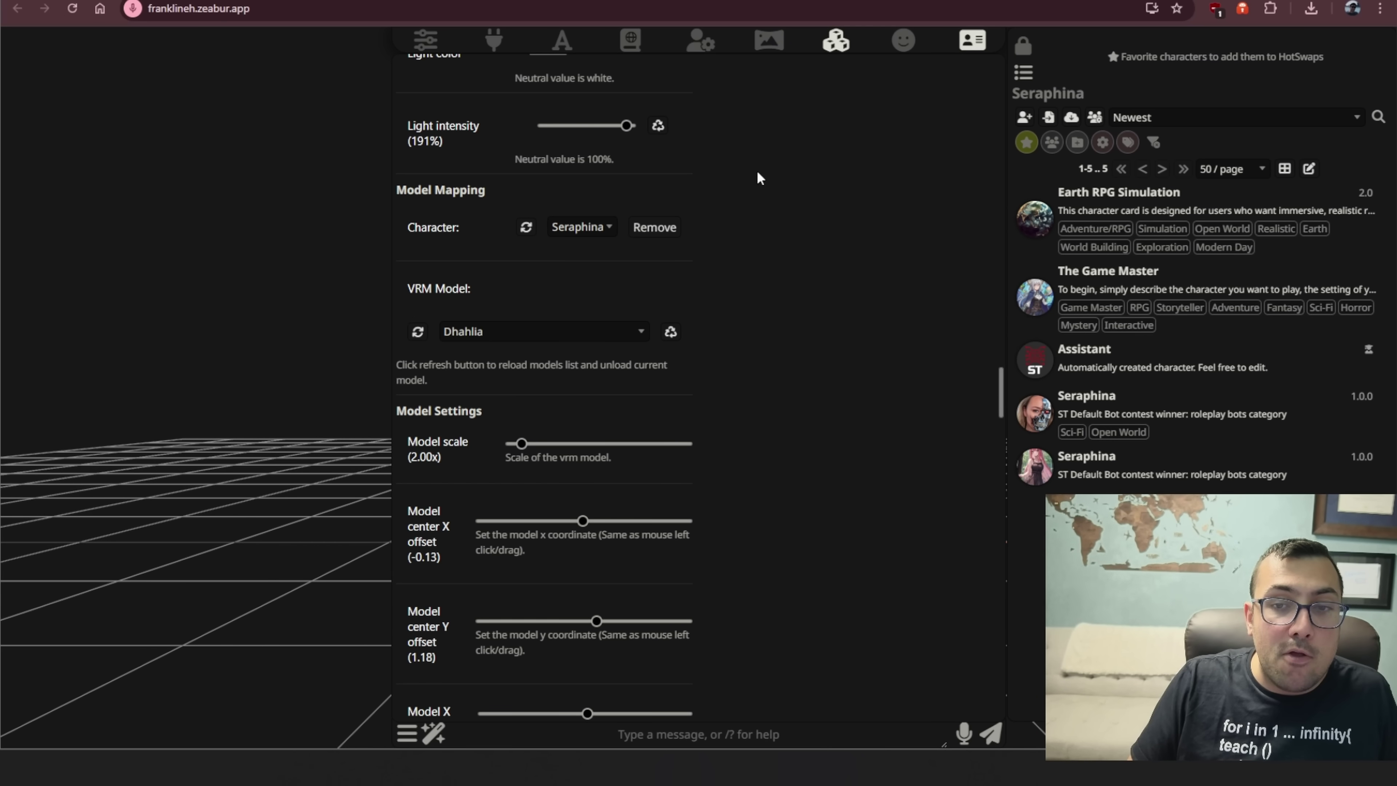
# - Ask Seraphina 'are you happy' and swipe to regenerate a second reply
pyautogui.click(352, 192)
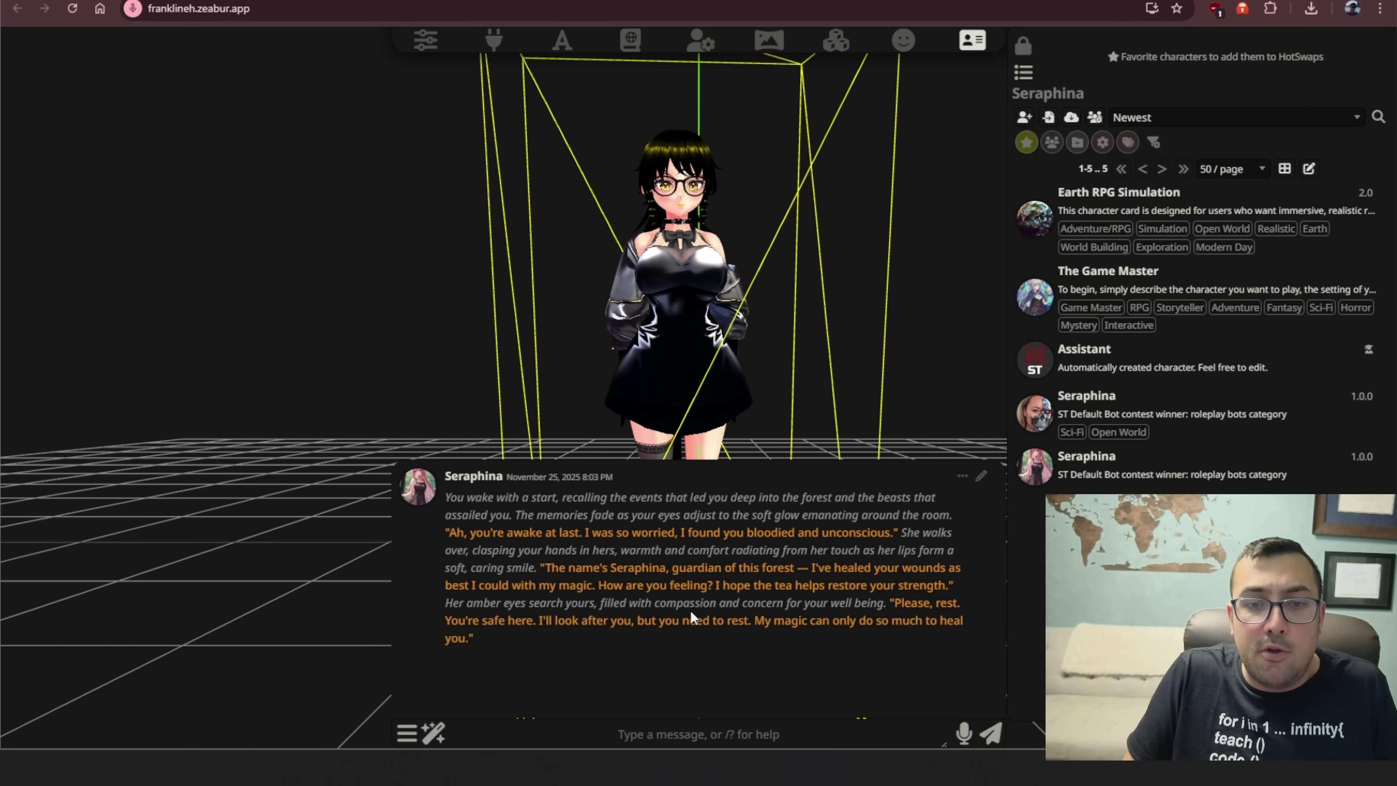
pyautogui.click(578, 735)
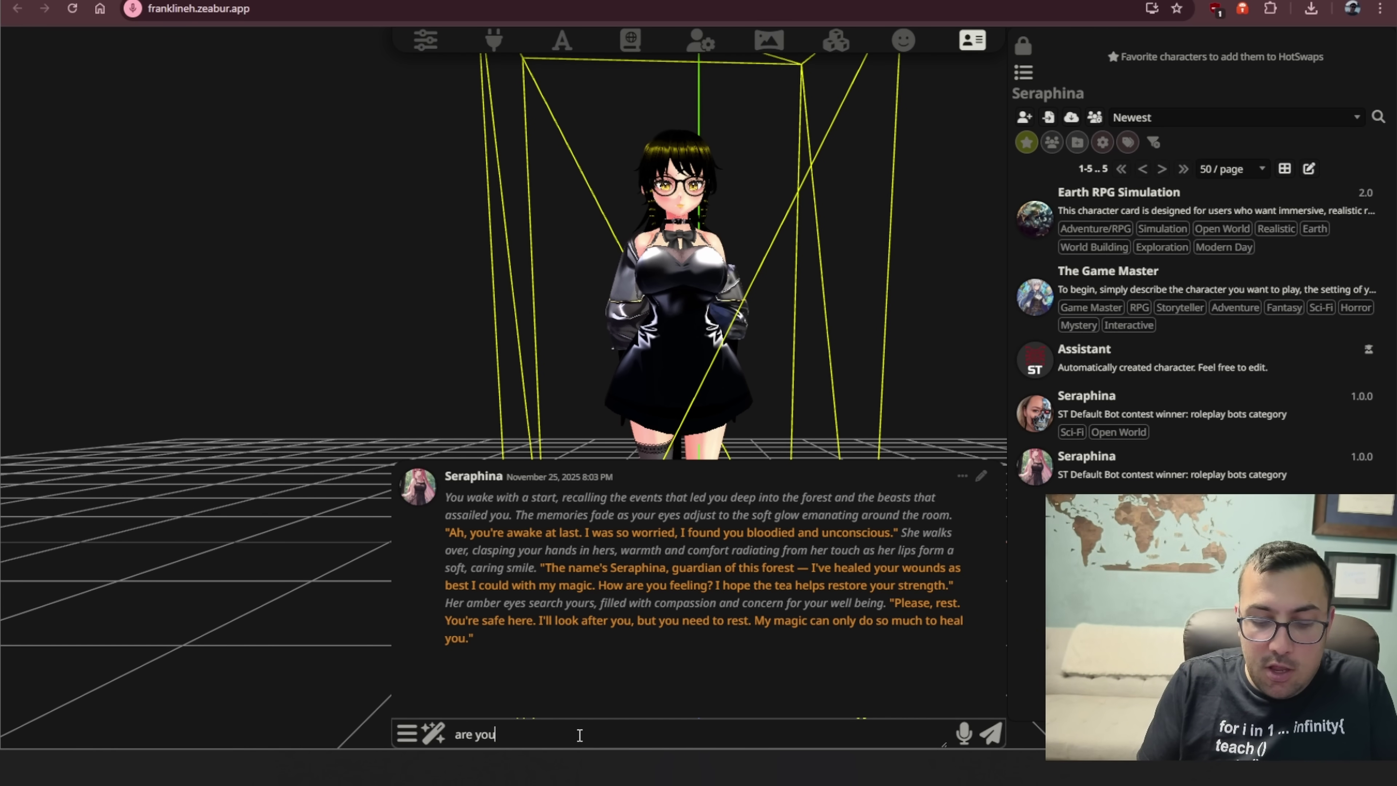
pyautogui.press('Return')
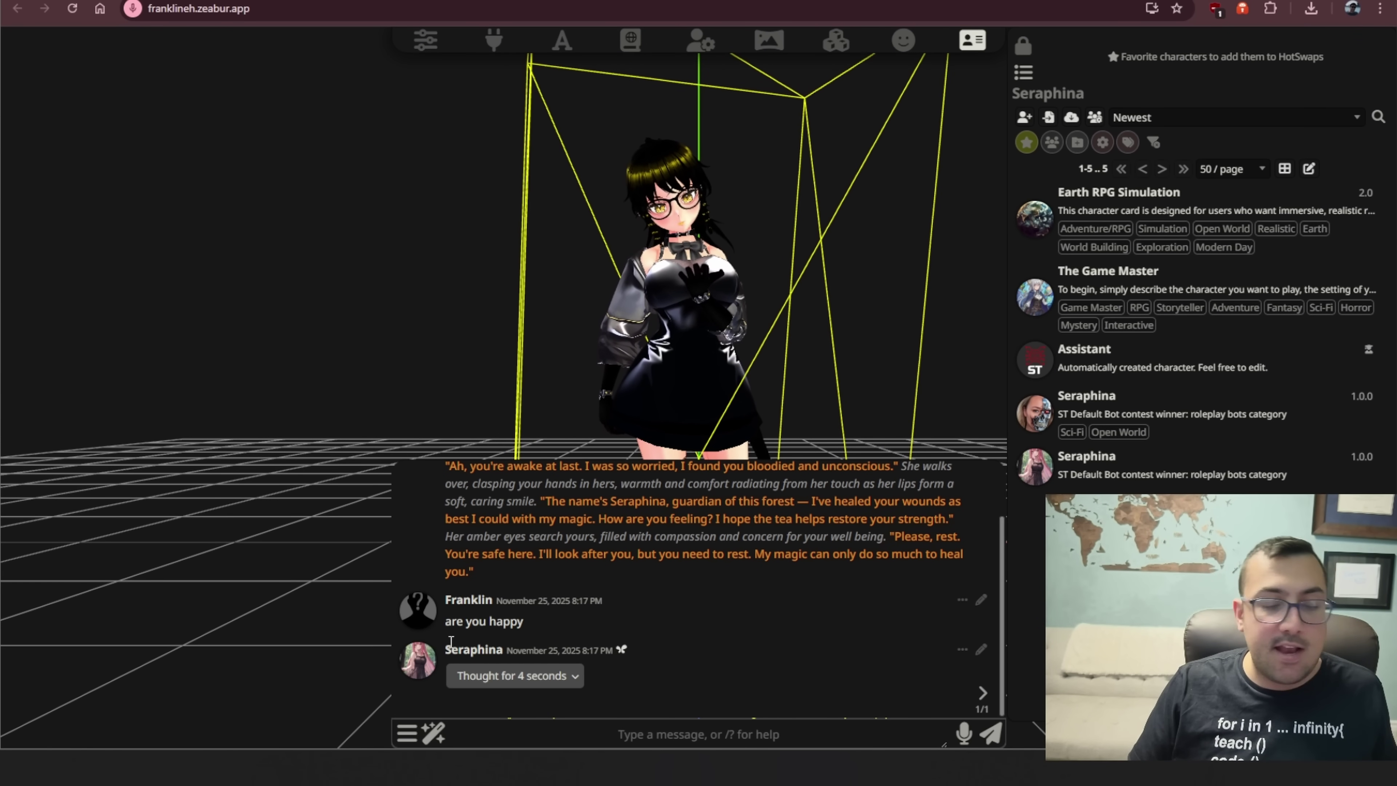
pyautogui.click(468, 733)
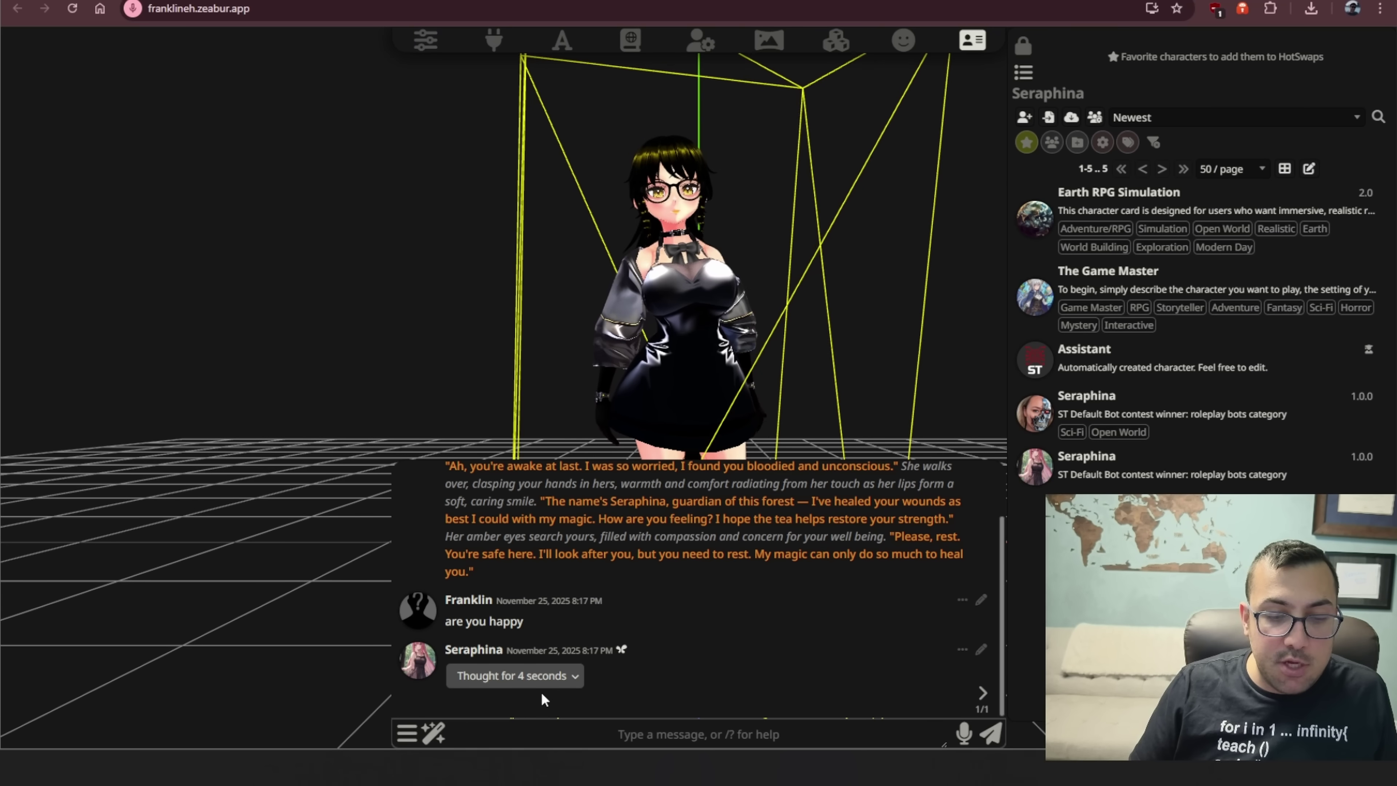
pyautogui.press('Right')
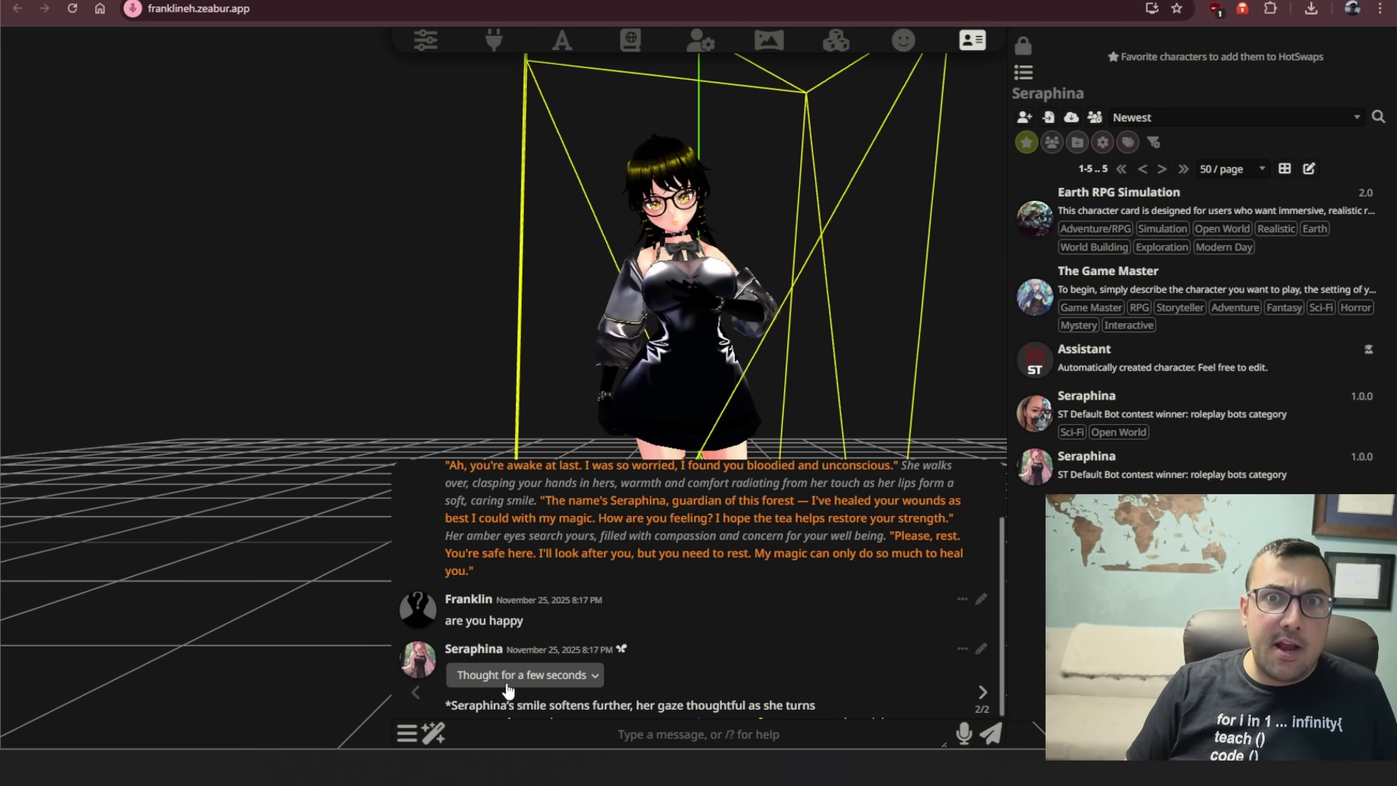
# - Play Seraphina's reply with TTS Playback, then move, zoom and turn her 3D avatar sideways
pyautogui.click(431, 734)
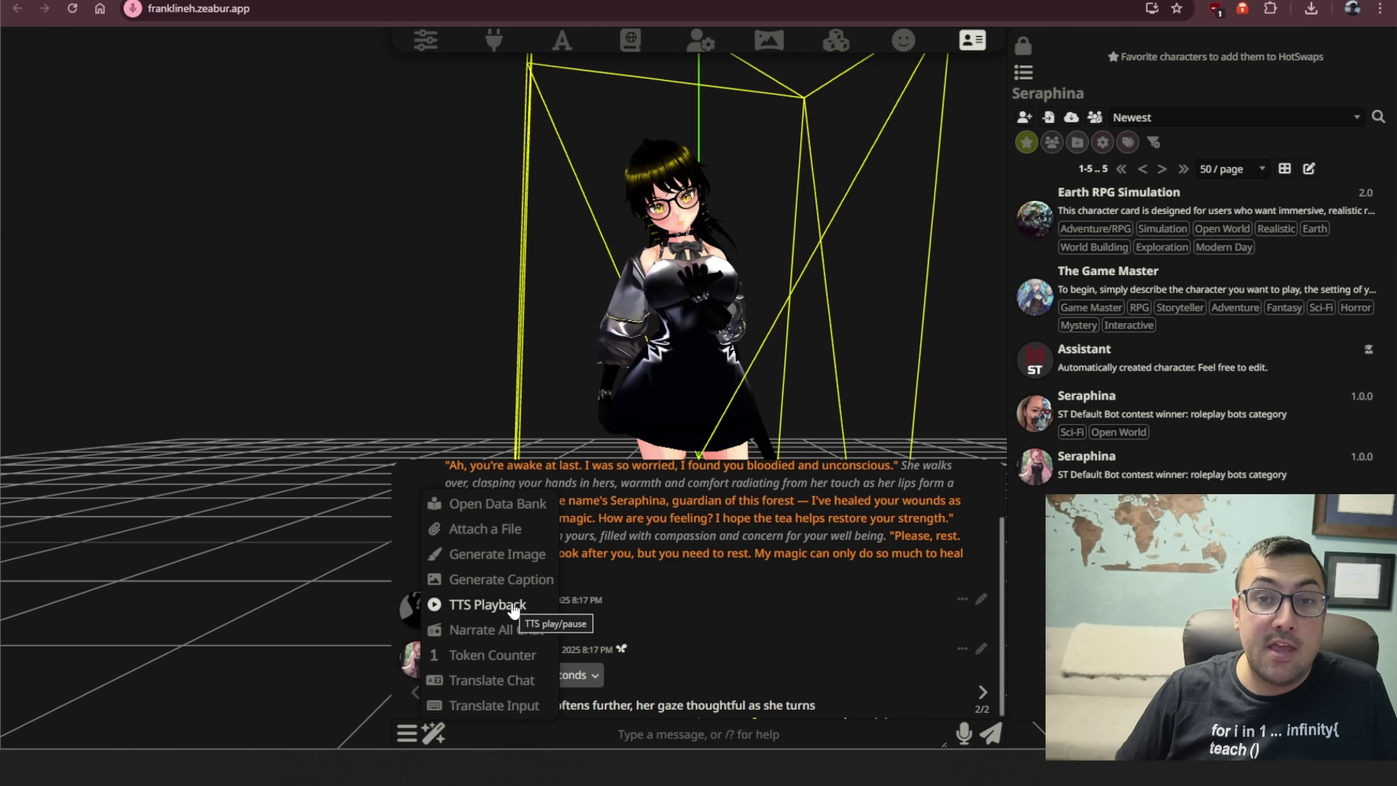
pyautogui.click(486, 604)
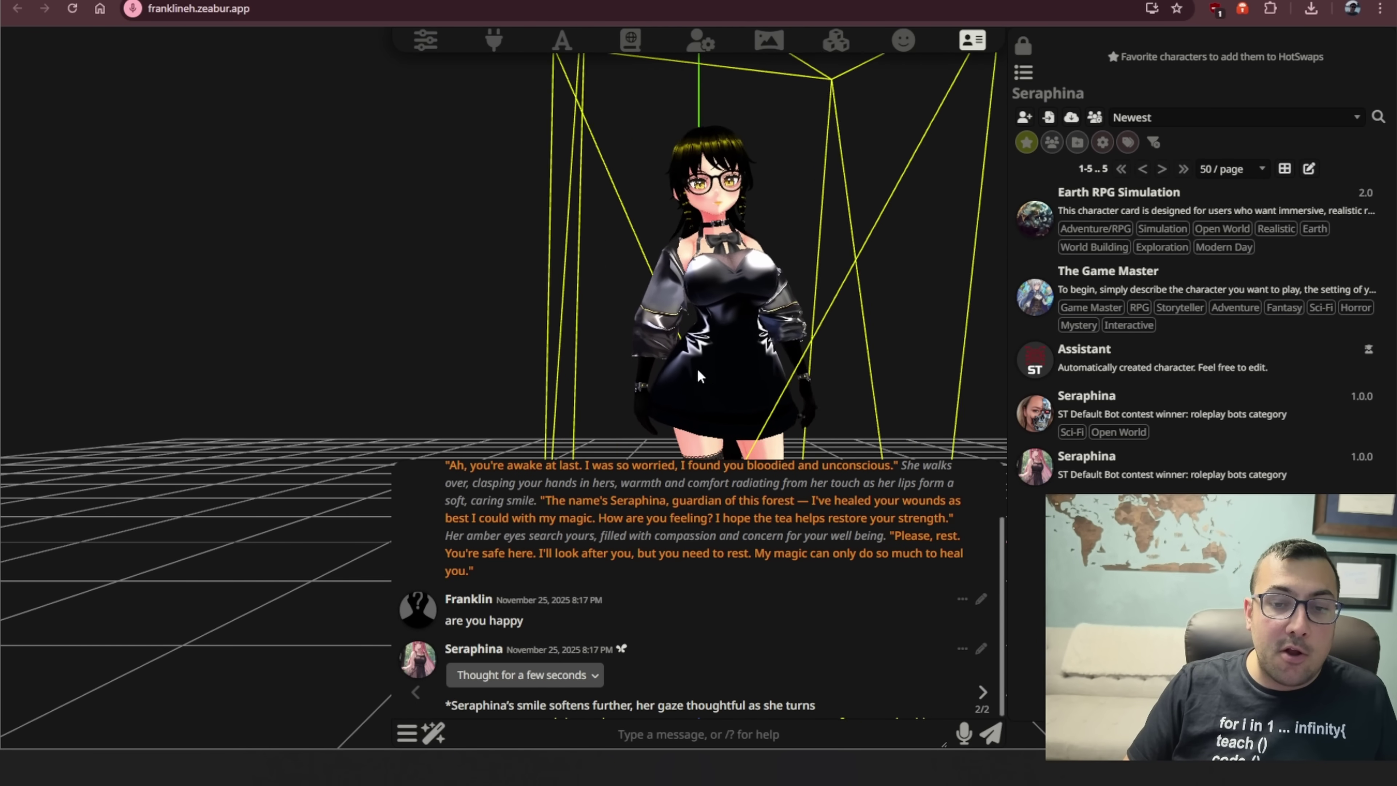
pyautogui.moveTo(688, 354); pyautogui.dragTo(398, 337)
pyautogui.scroll(5, 394, 330)
pyautogui.scroll(-5, 395, 330)
pyautogui.moveTo(434, 357); pyautogui.dragTo(624, 357)
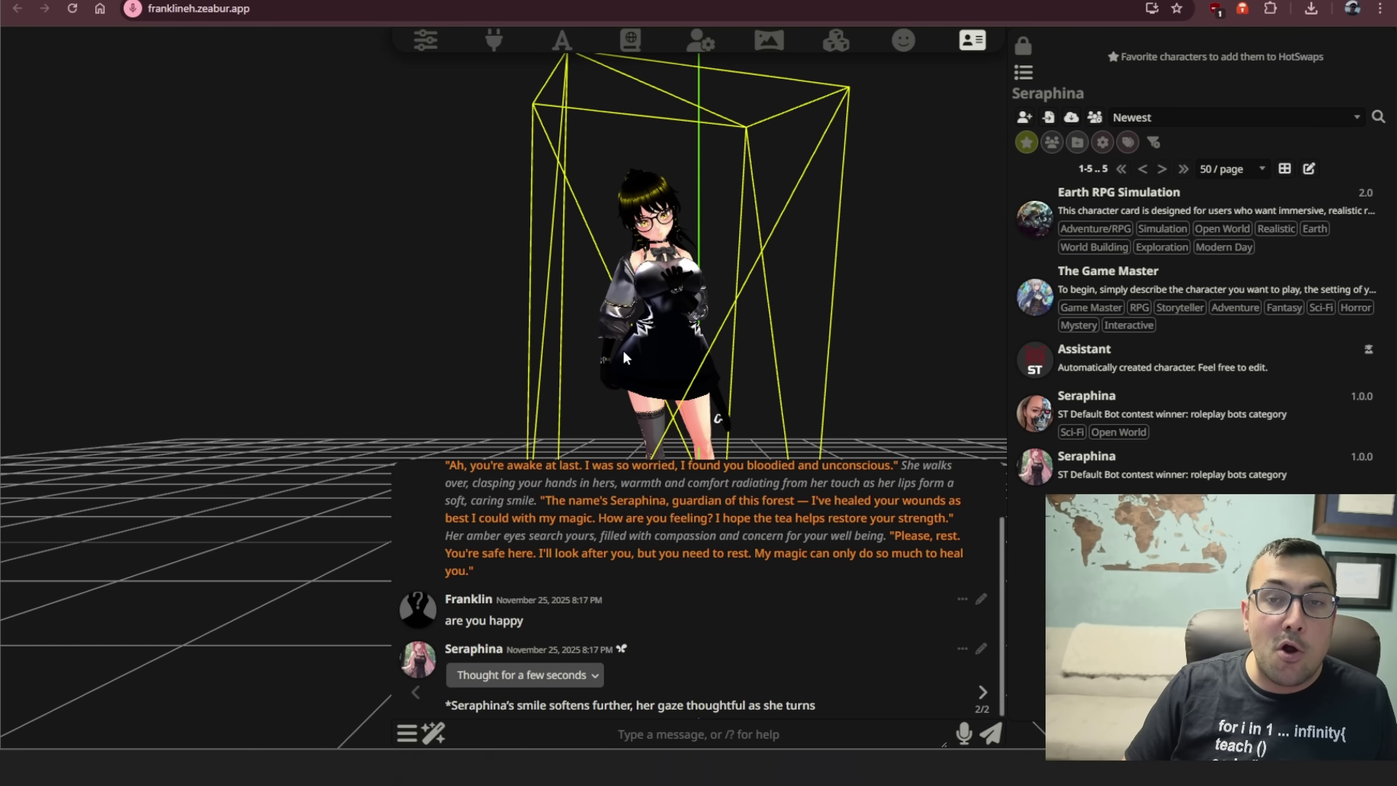